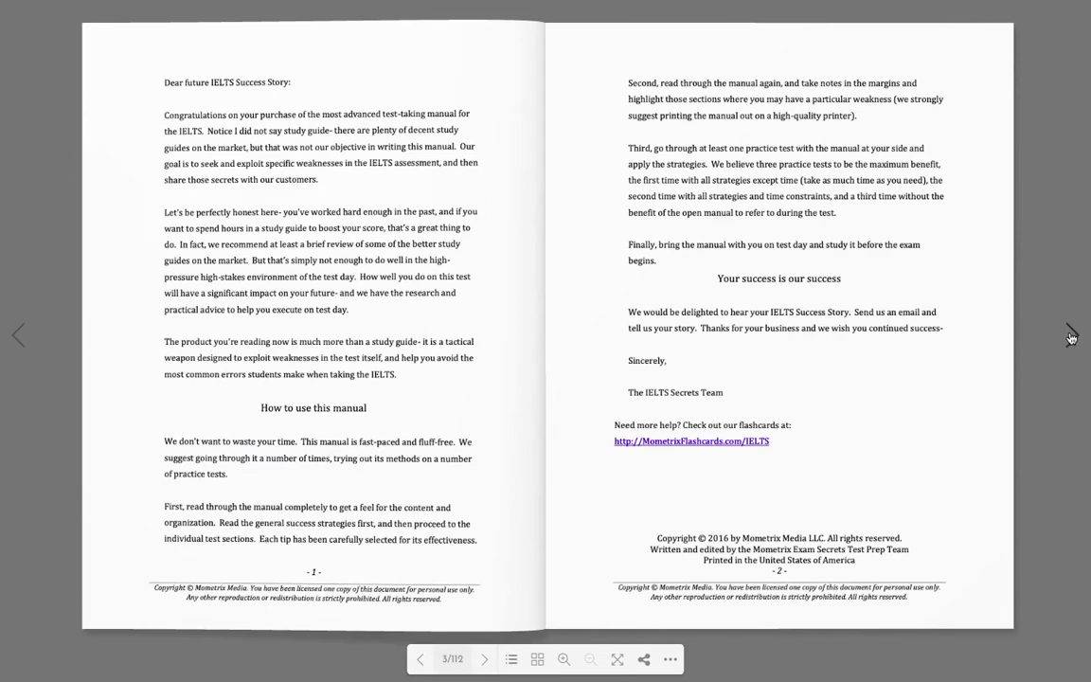
Leaf through the full-screen flipbook from page 3 to page 9 and exit full screen
left_click(1071, 337)
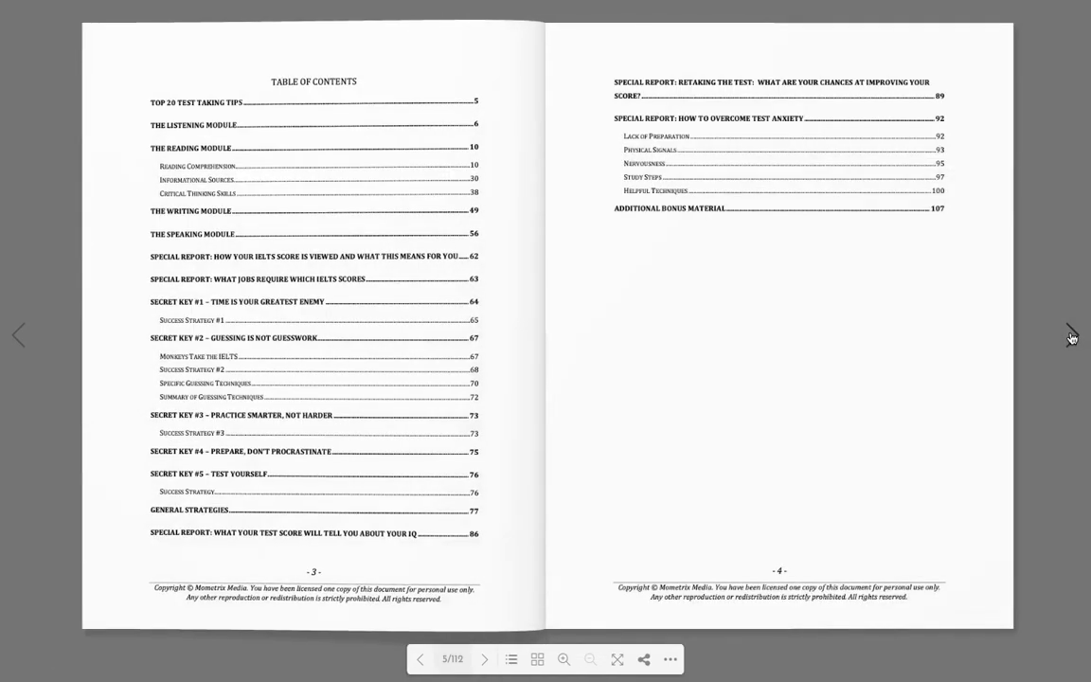
left_click(1071, 337)
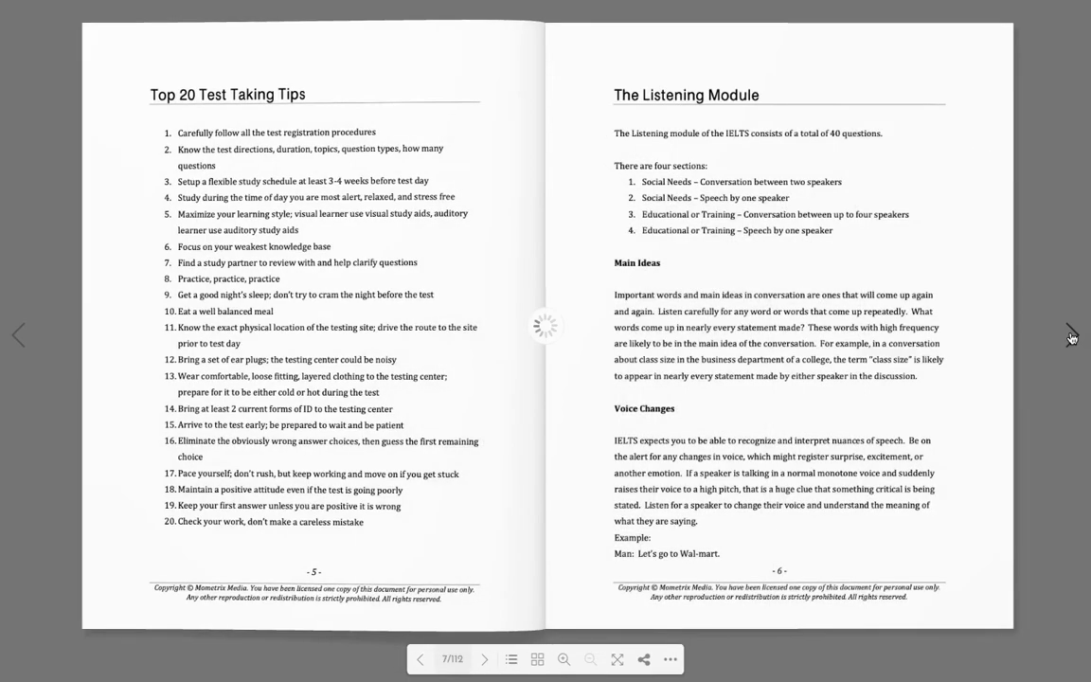
left_click(1071, 337)
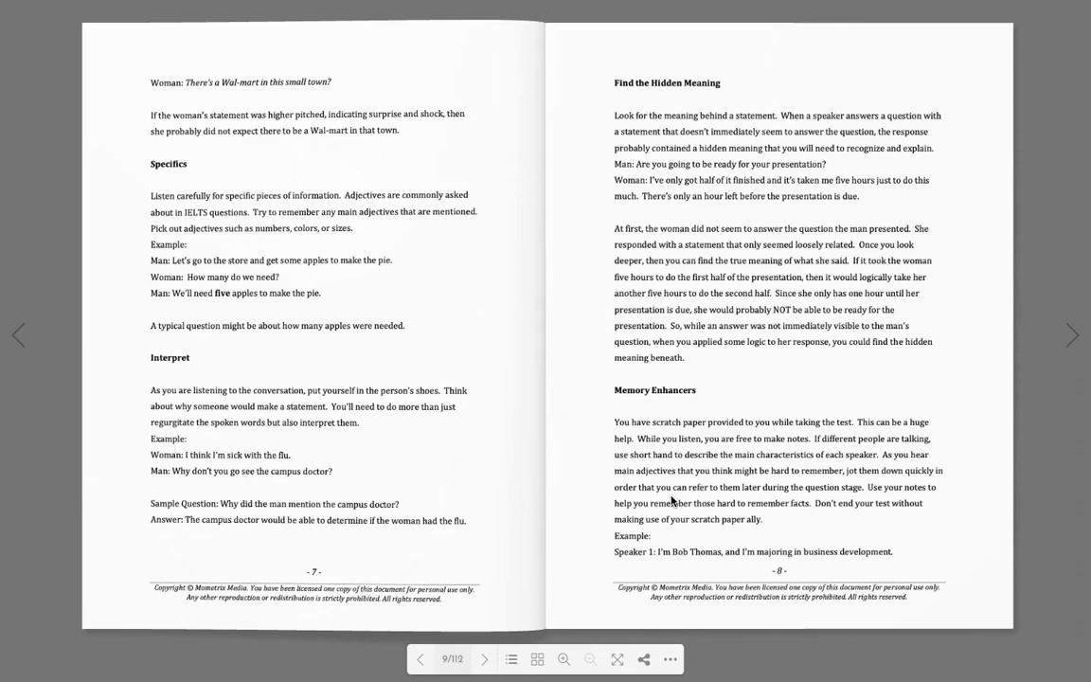
key("Escape")
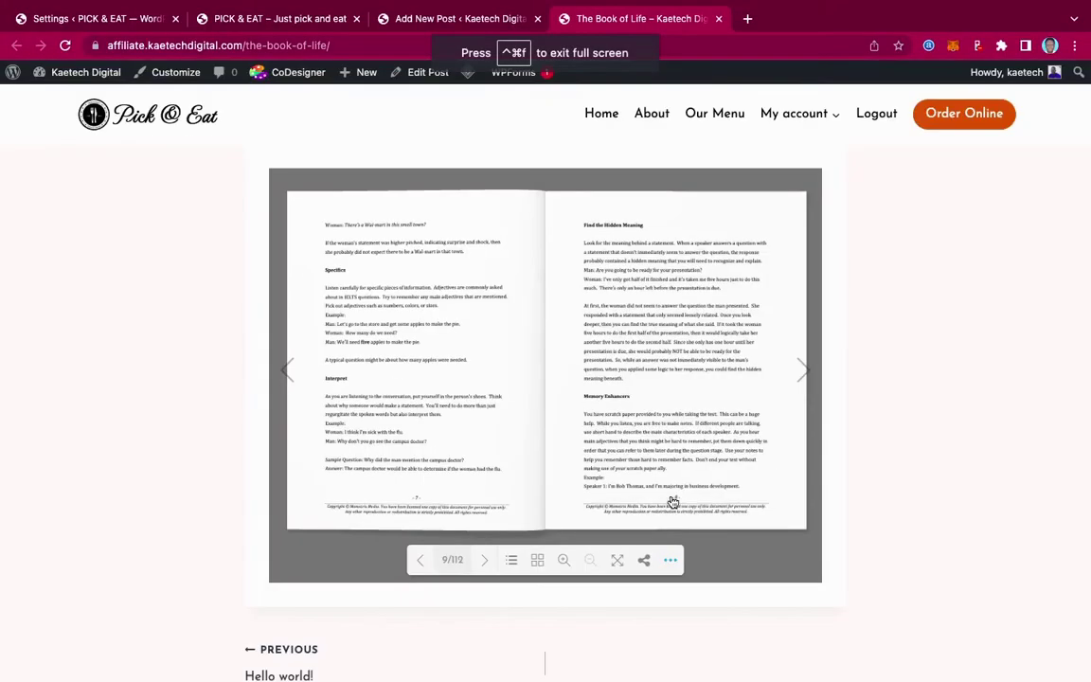
Turn the flipbook embedded in The Book of Life post forward to page 15 and switch it to full screen and back
scroll(984, 407, "up", 1)
scroll(983, 408, "up", 2)
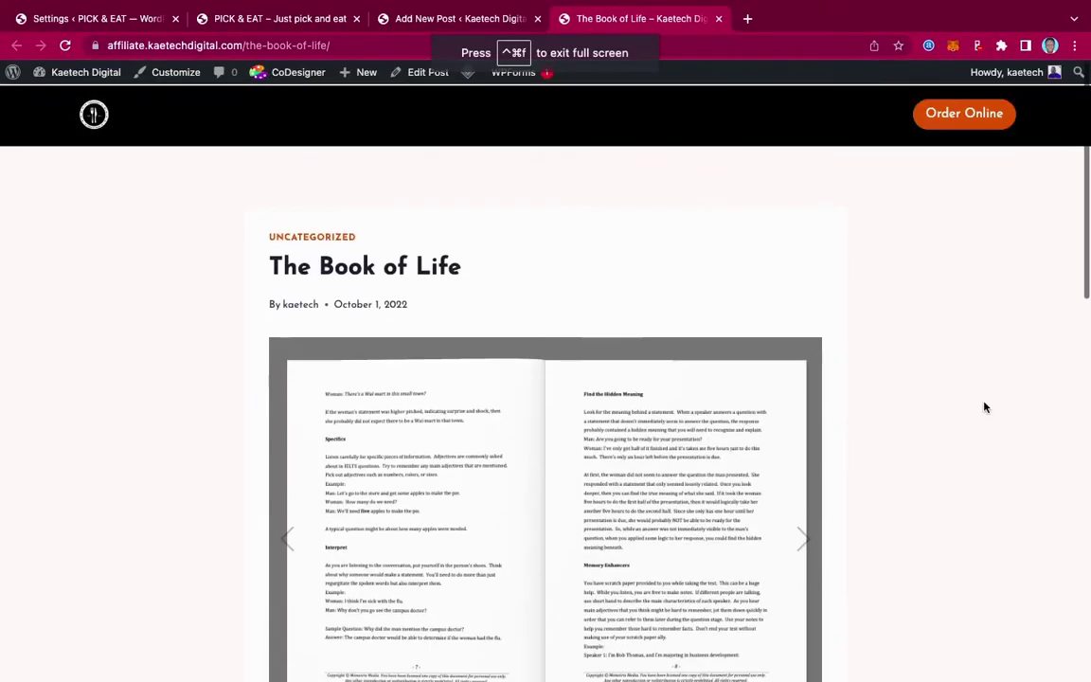
scroll(984, 407, "down", 7)
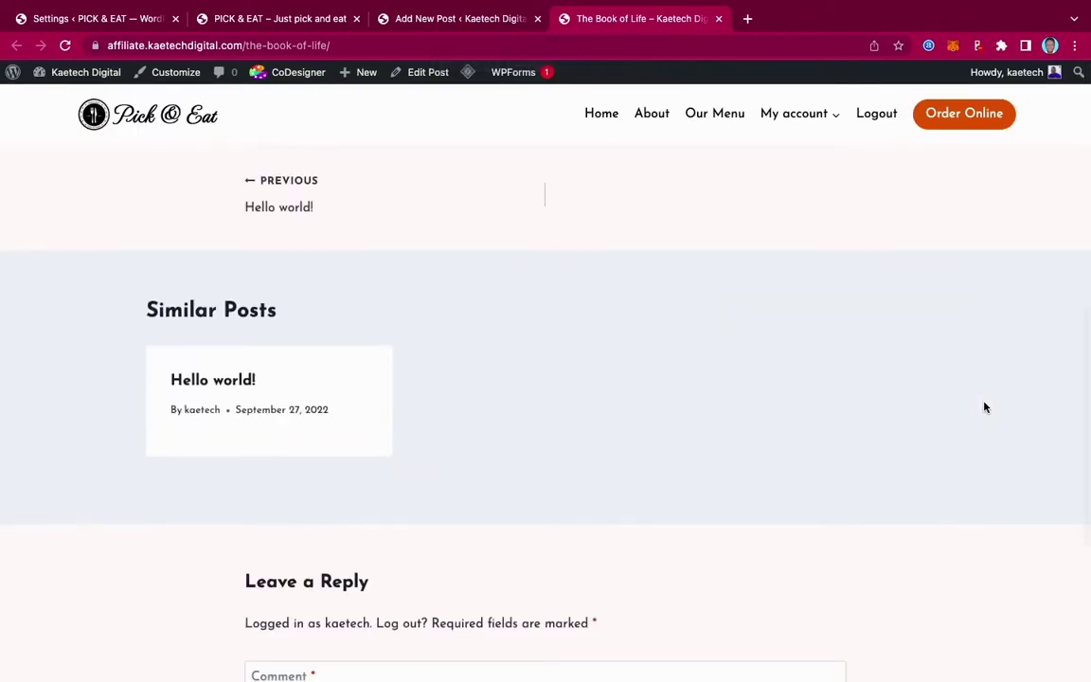
scroll(984, 407, "up", 7)
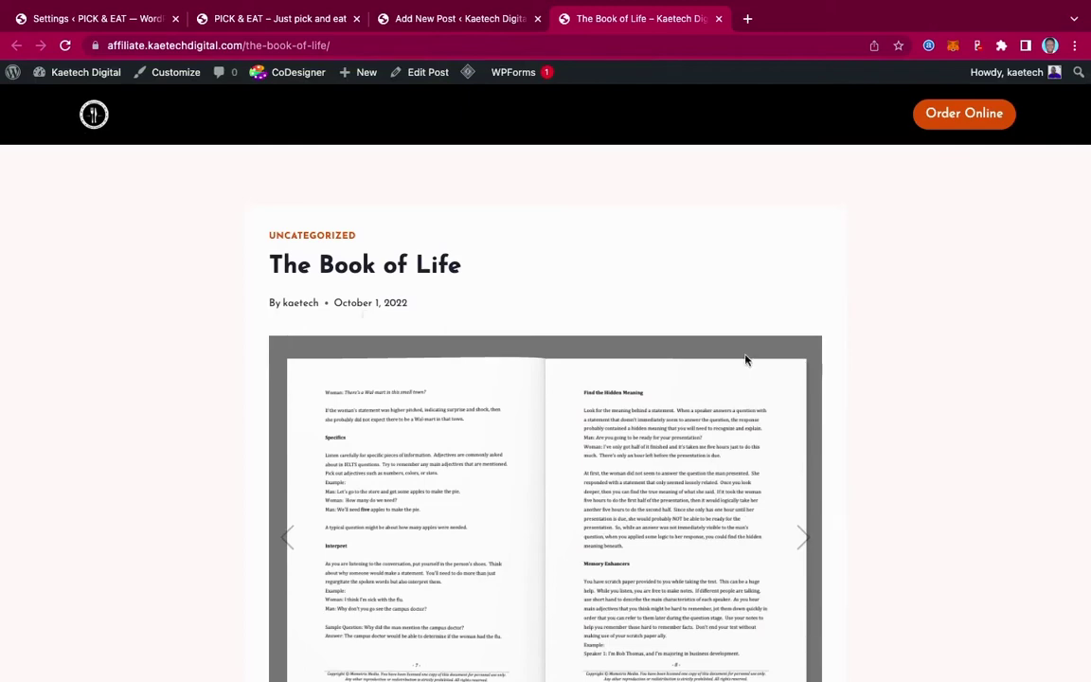
scroll(849, 481, "down", 2)
scroll(849, 483, "up", 1)
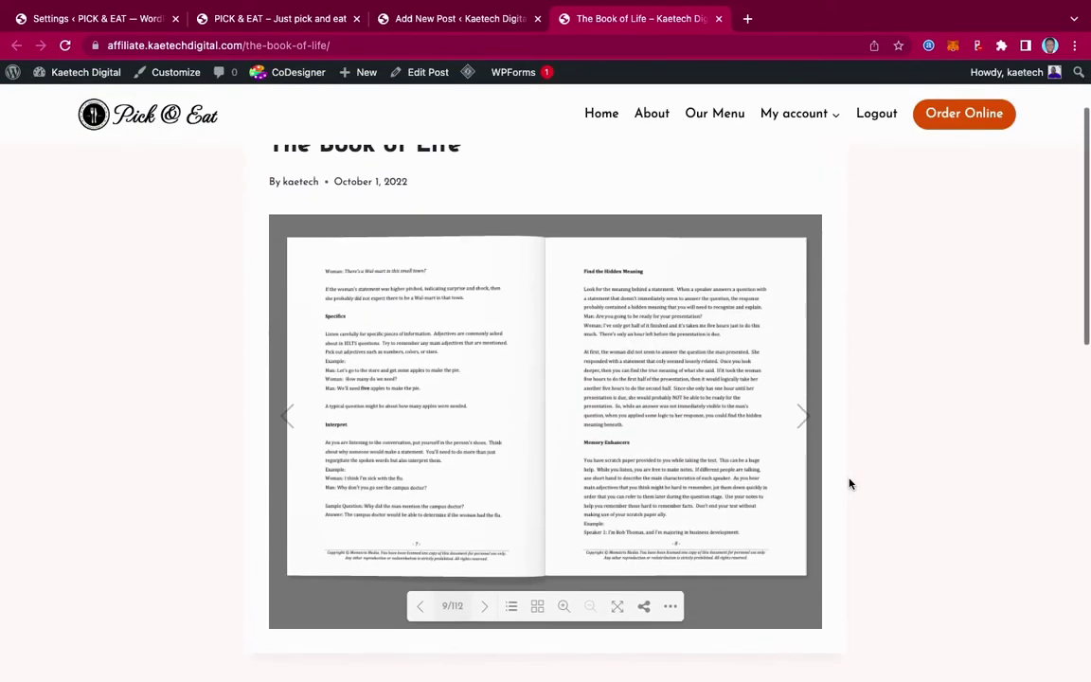
left_click(803, 416)
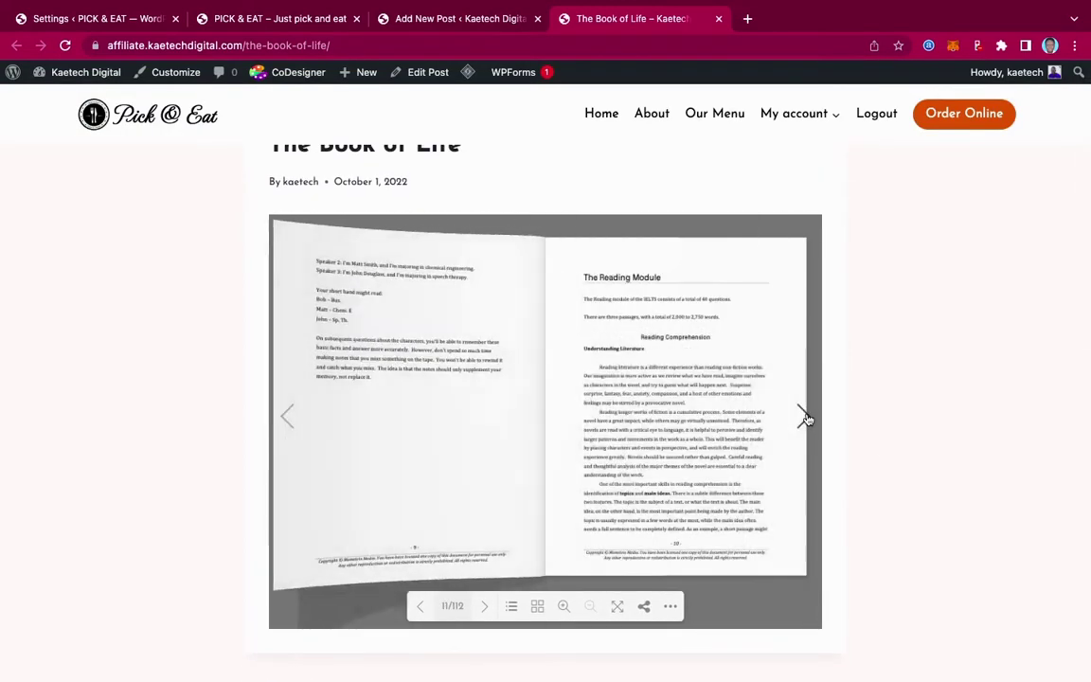
left_click(802, 416)
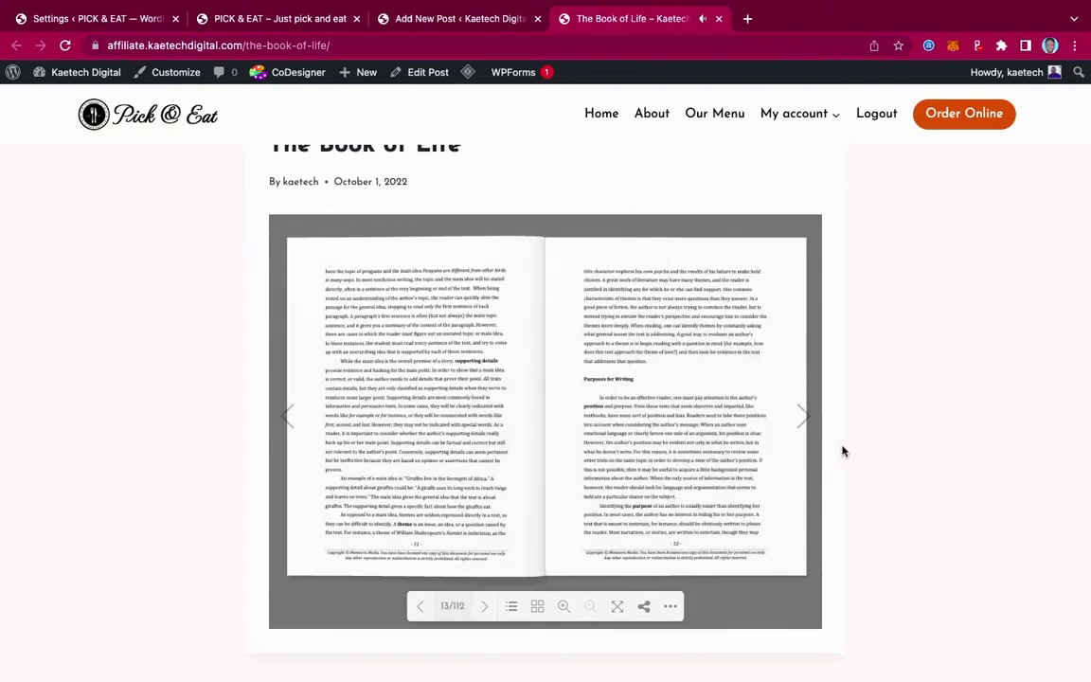
left_click(803, 415)
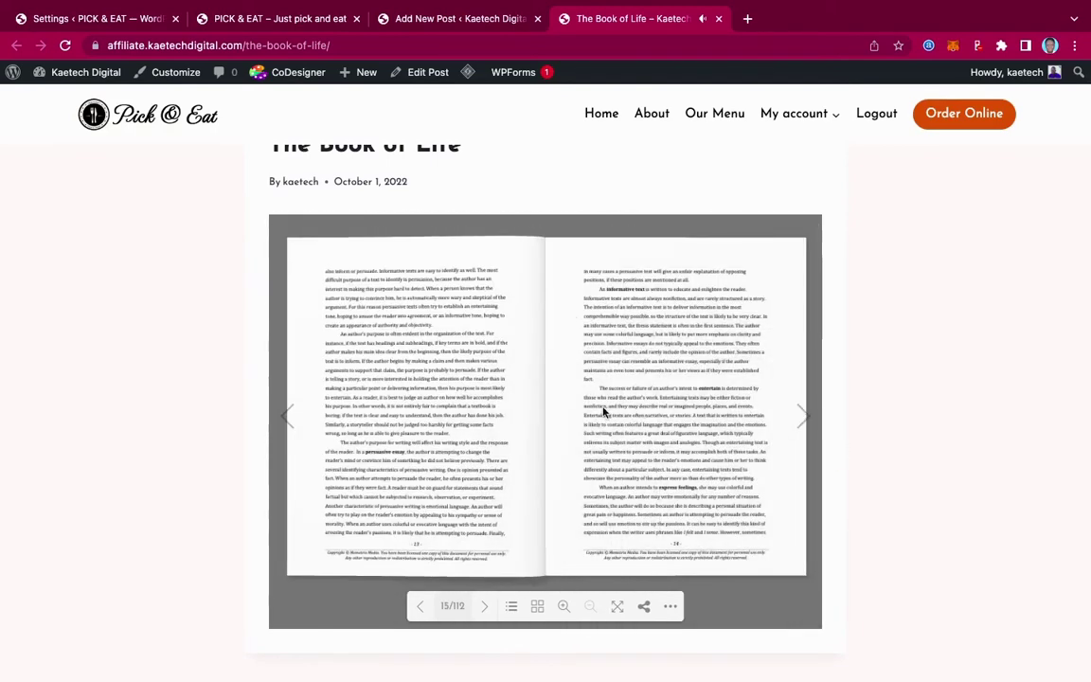
left_click(617, 606)
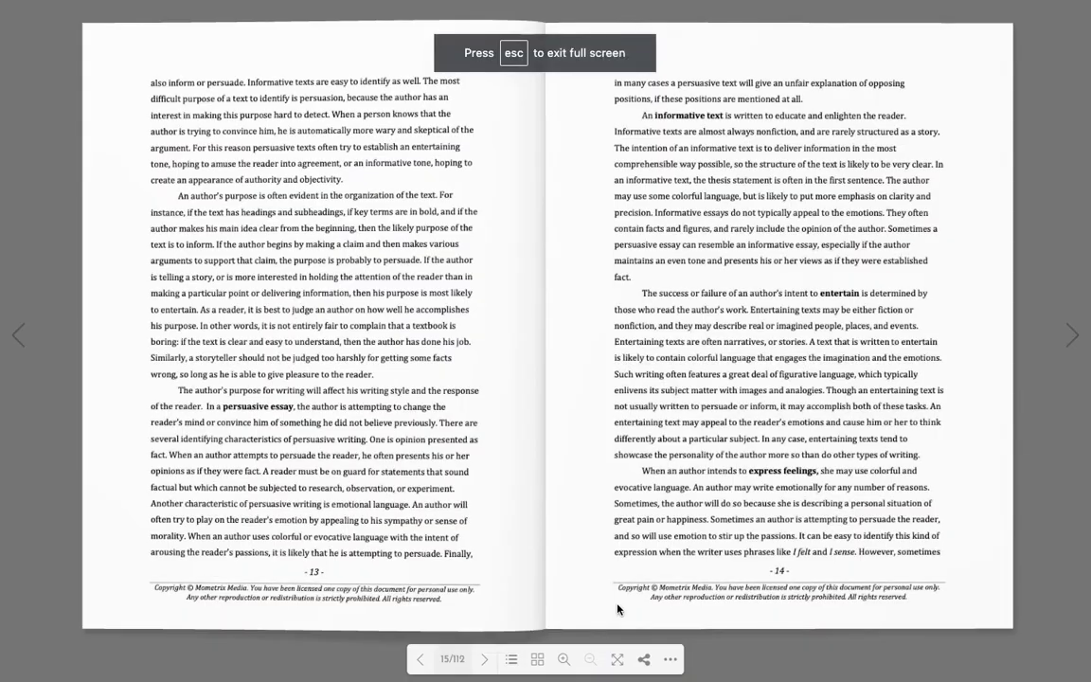
left_click(616, 659)
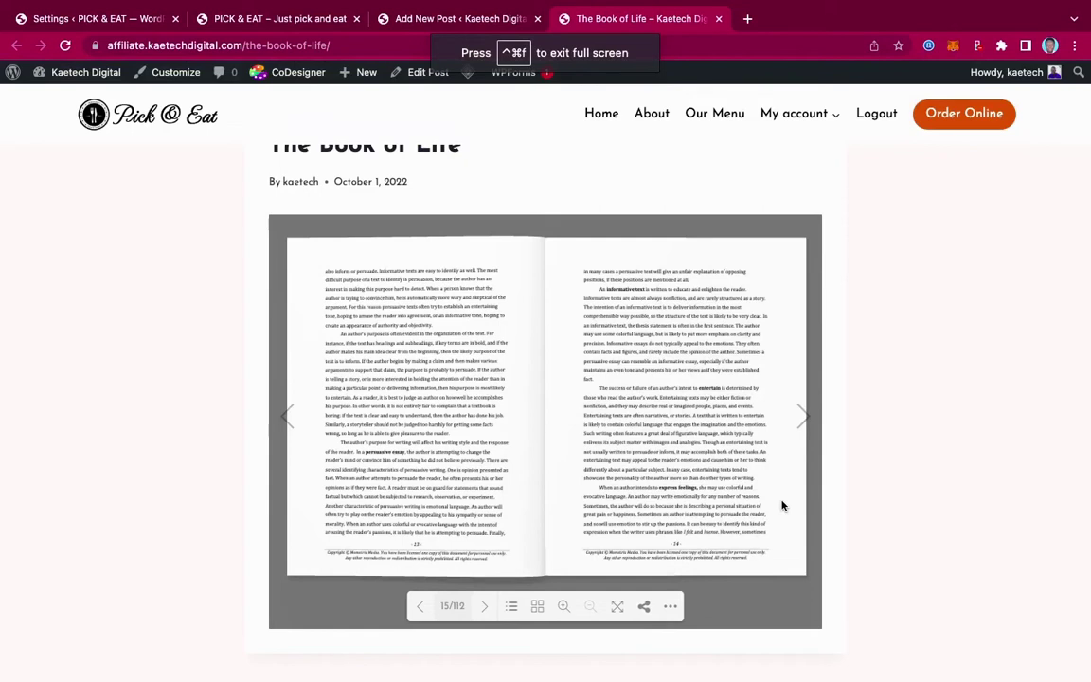
Show the flipbook's page thumbnails, switch to its outline, and visit "How to use this manual" and "Top 20 Test Taking Tips"
left_click(537, 607)
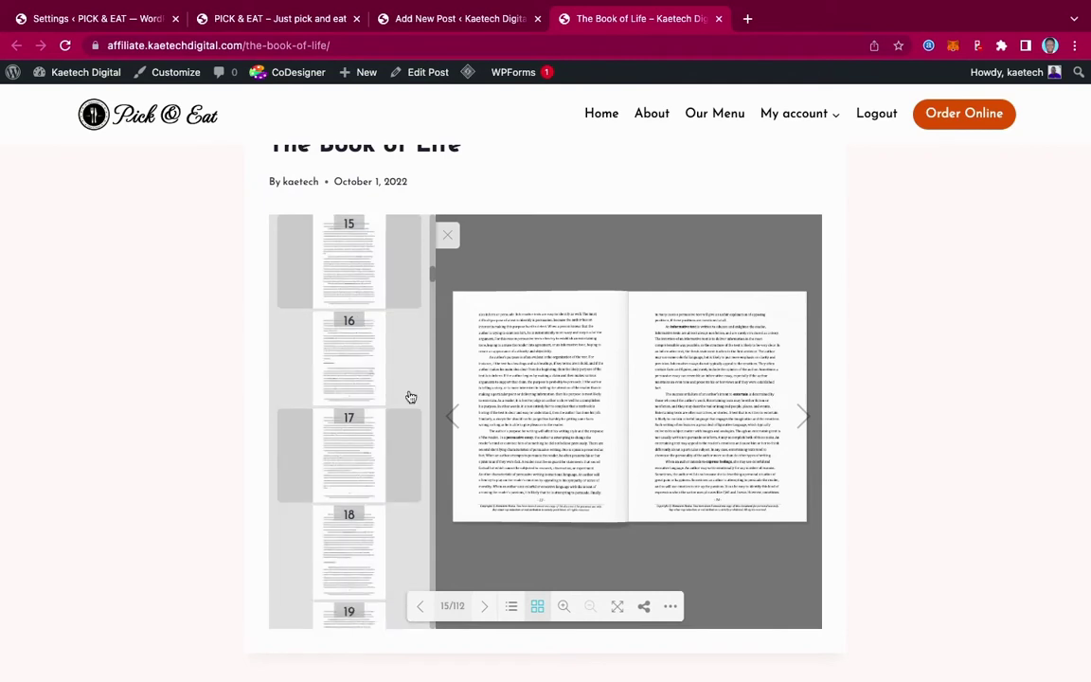
left_click(512, 607)
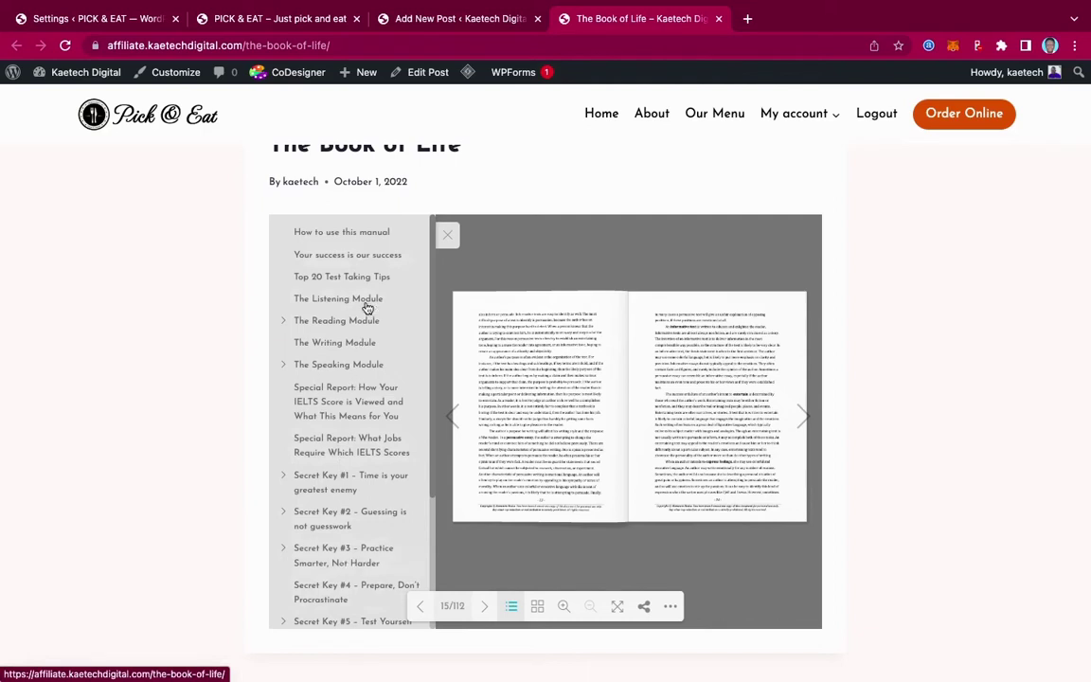
left_click(348, 242)
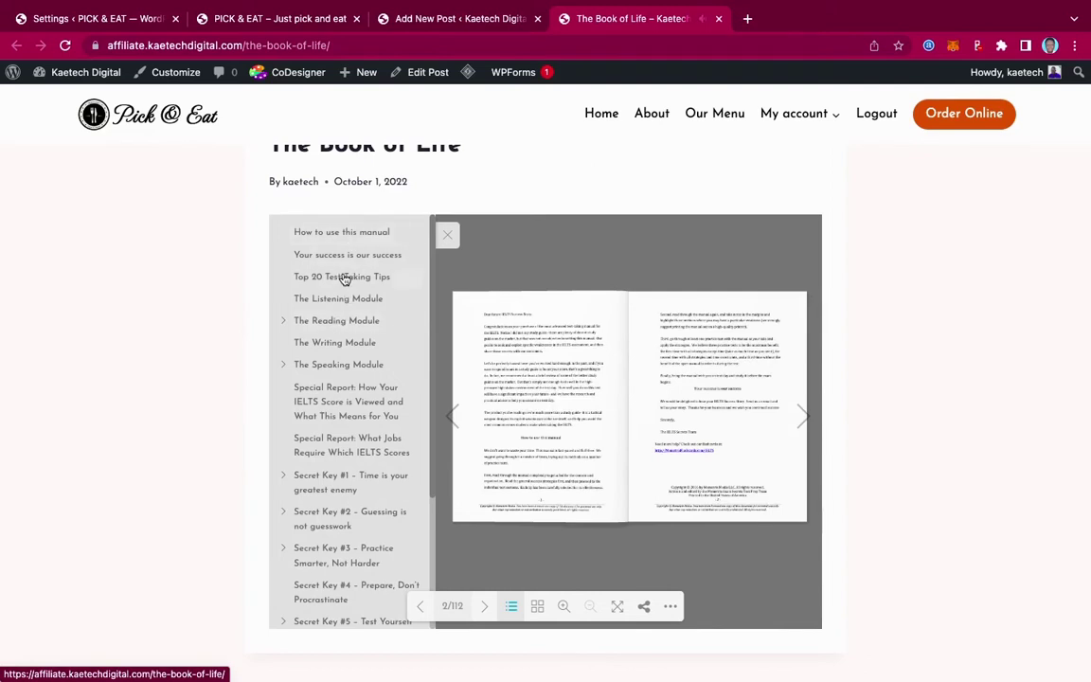
scroll(344, 276, "up", 3)
scroll(346, 270, "down", 3)
scroll(346, 270, "down", 1)
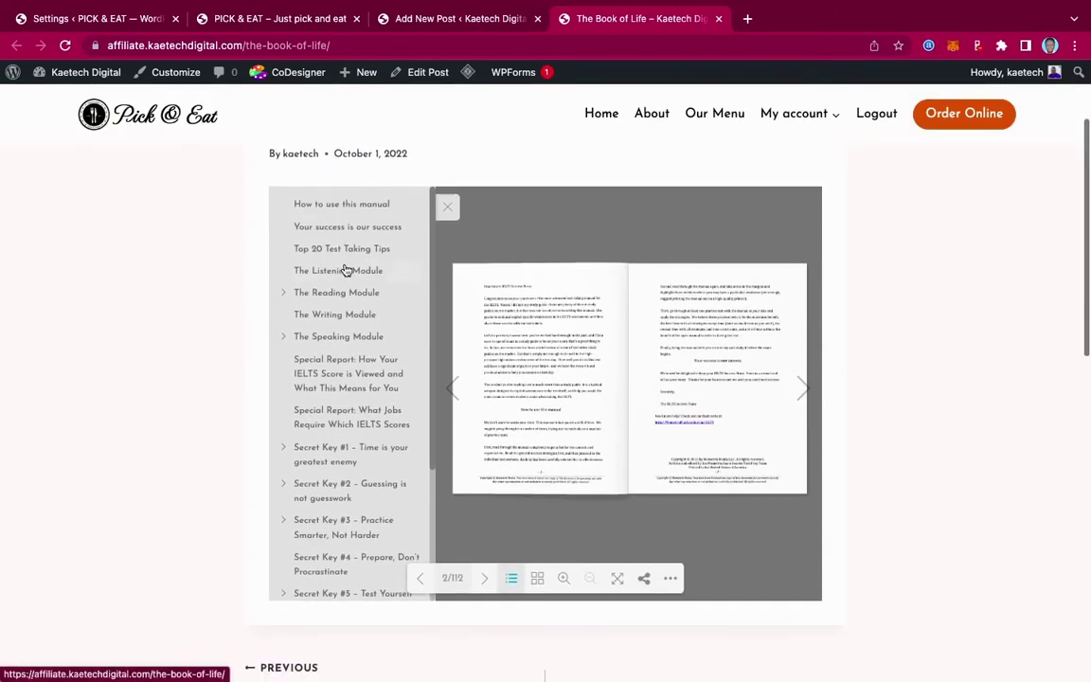
left_click(343, 249)
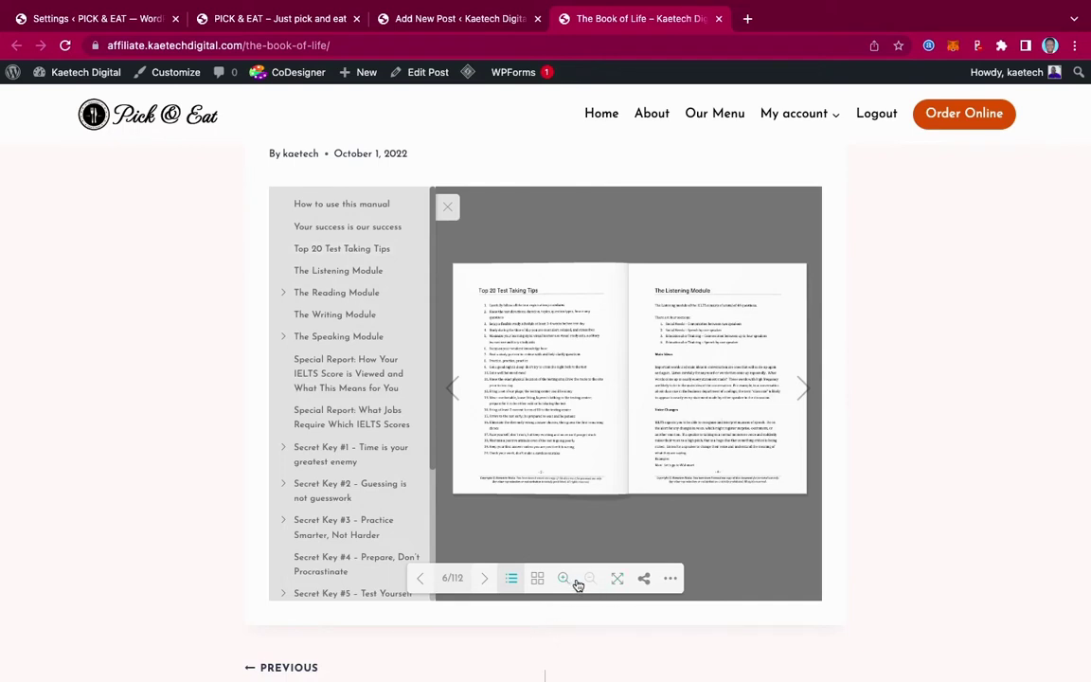
Jump to the flipbook's last page and back to its first page
left_click(669, 582)
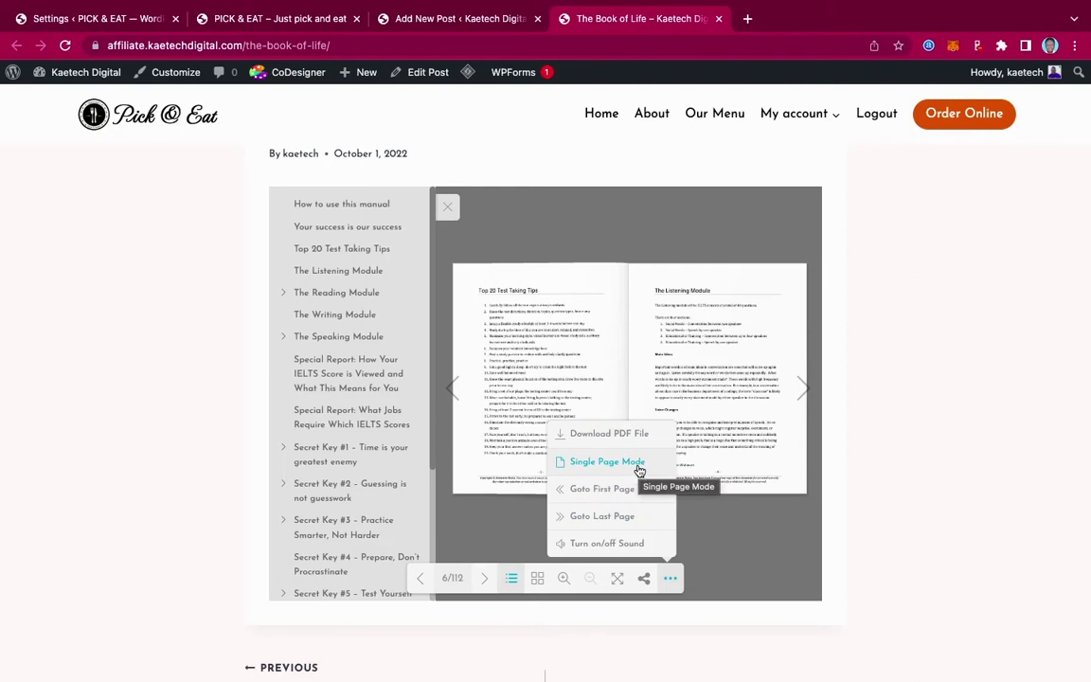
left_click(603, 518)
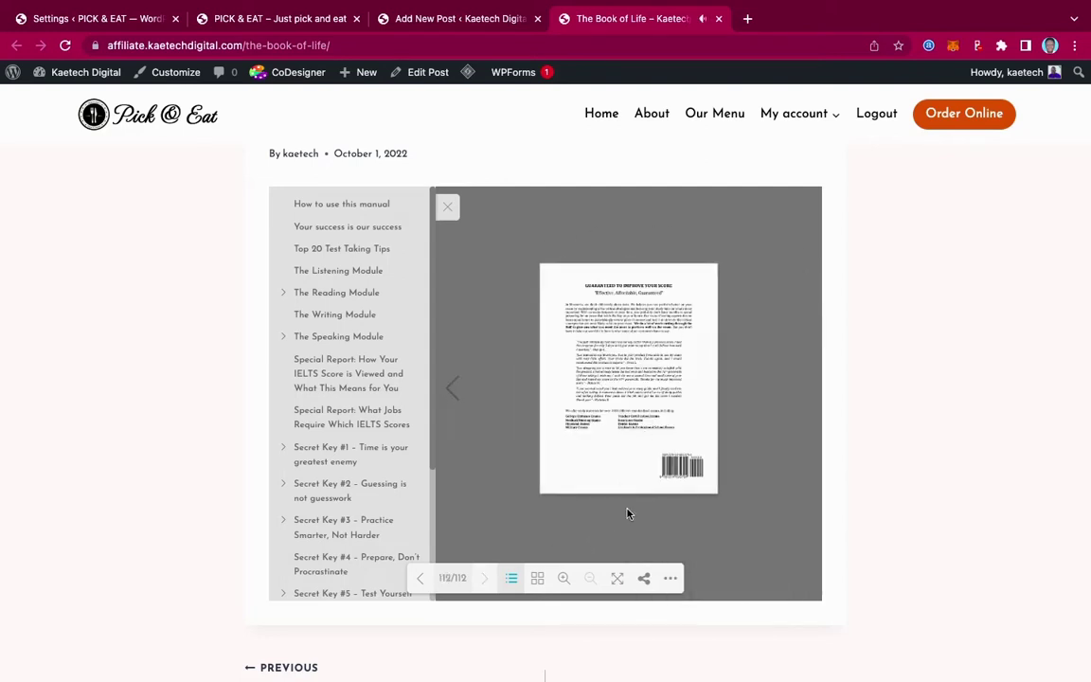
left_click(671, 580)
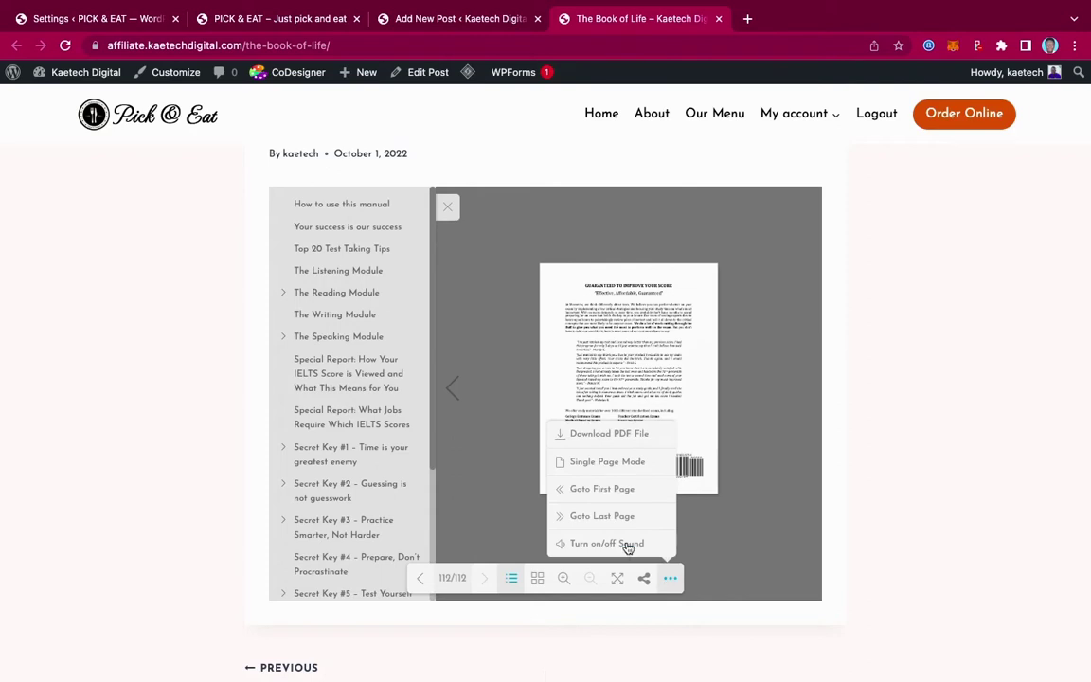
left_click(617, 494)
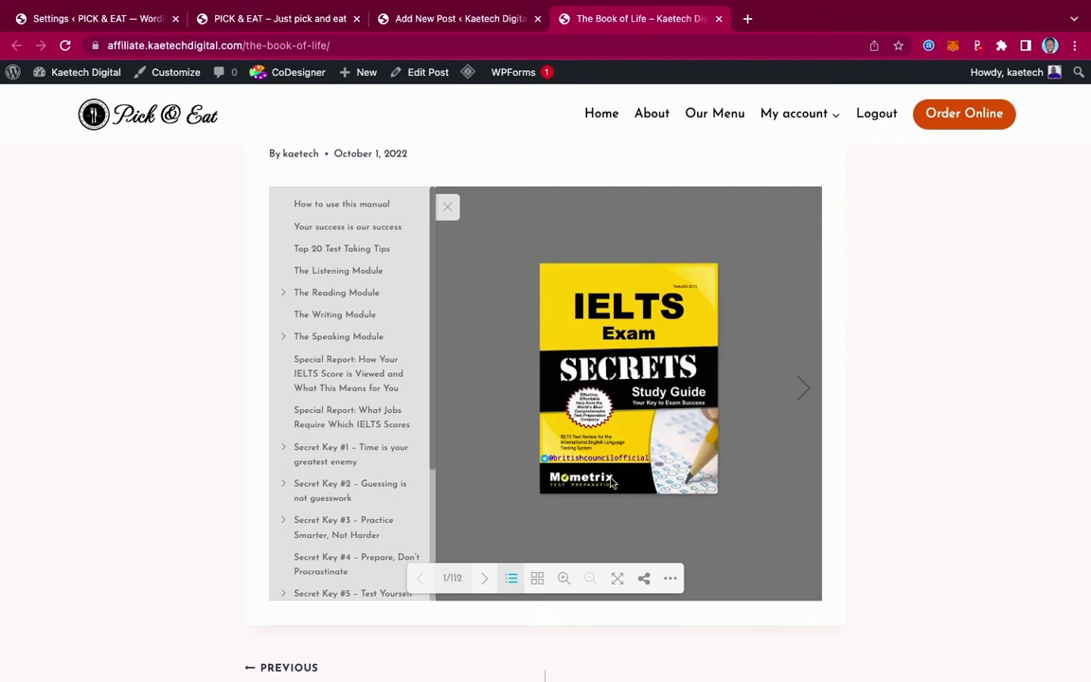
Review the flipbook's additional options and close its outline
left_click(673, 582)
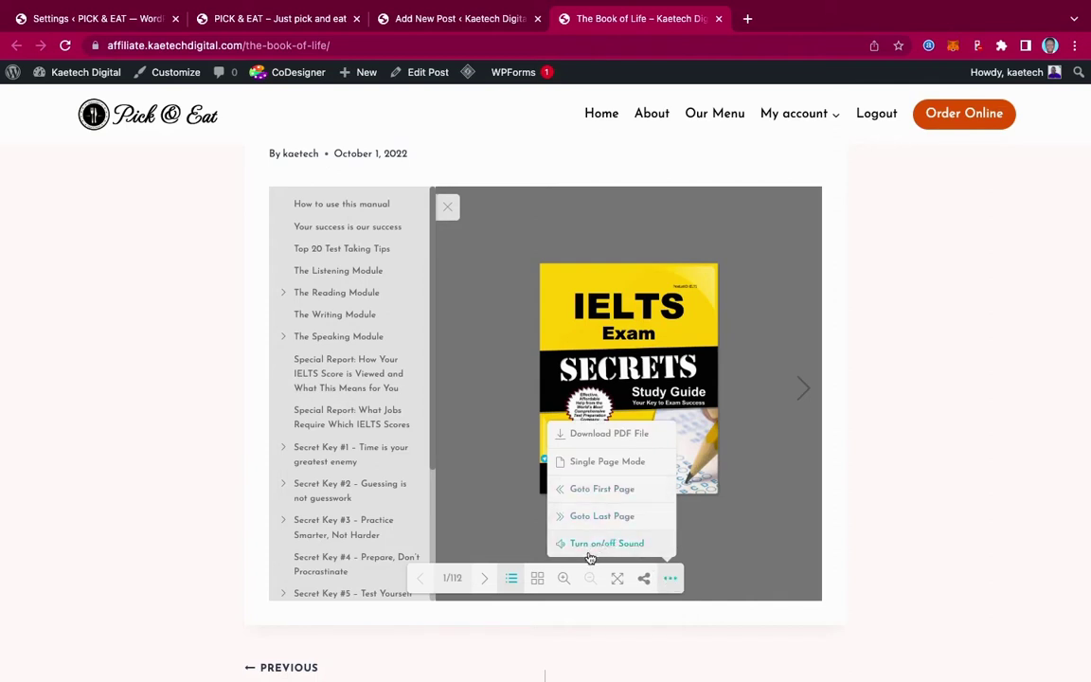
left_click(669, 581)
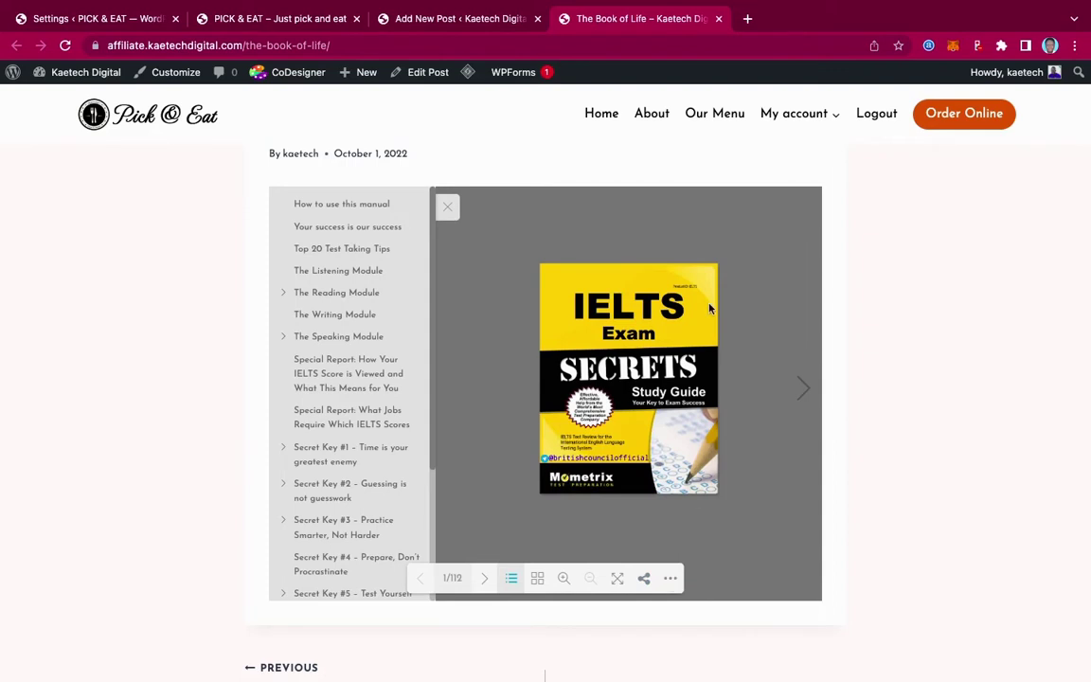
left_click(449, 207)
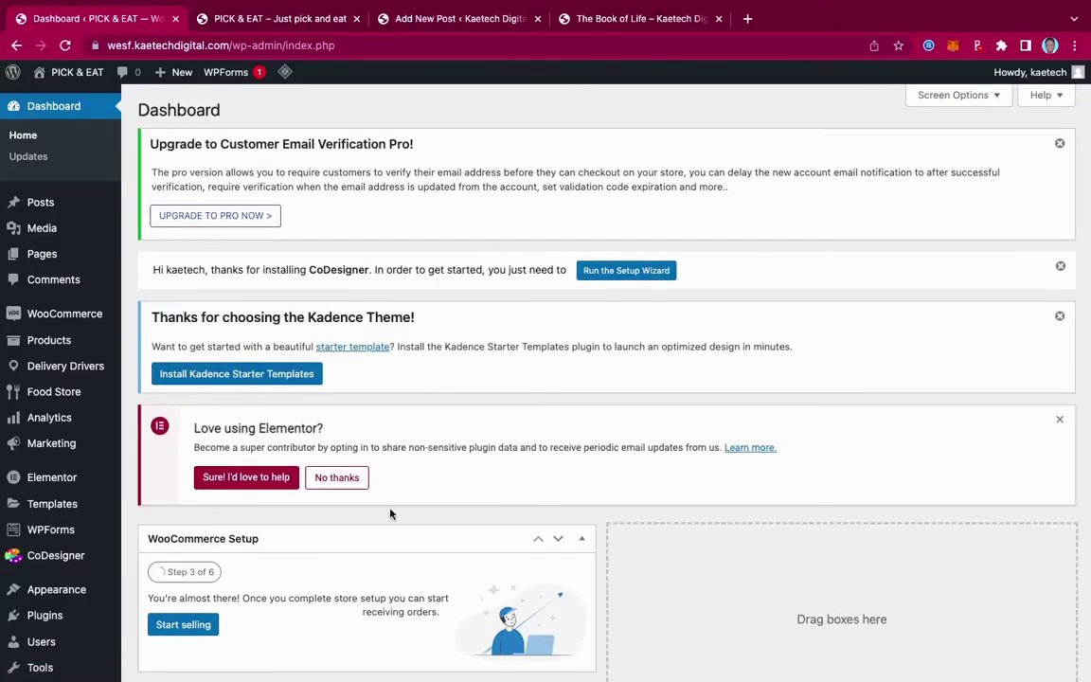
Go to adding a new plugin on the PICK & EAT site and search the plugin directory for "pdf reader"
scroll(390, 511, "down", 3)
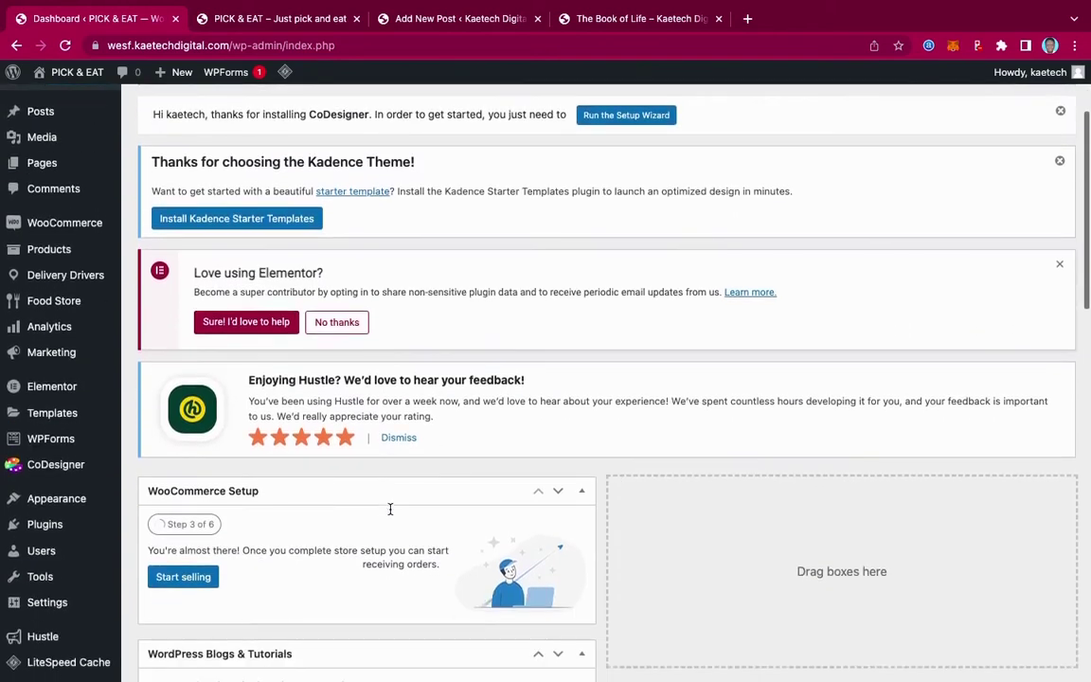
scroll(390, 509, "down", 2)
mouse_move(44, 496)
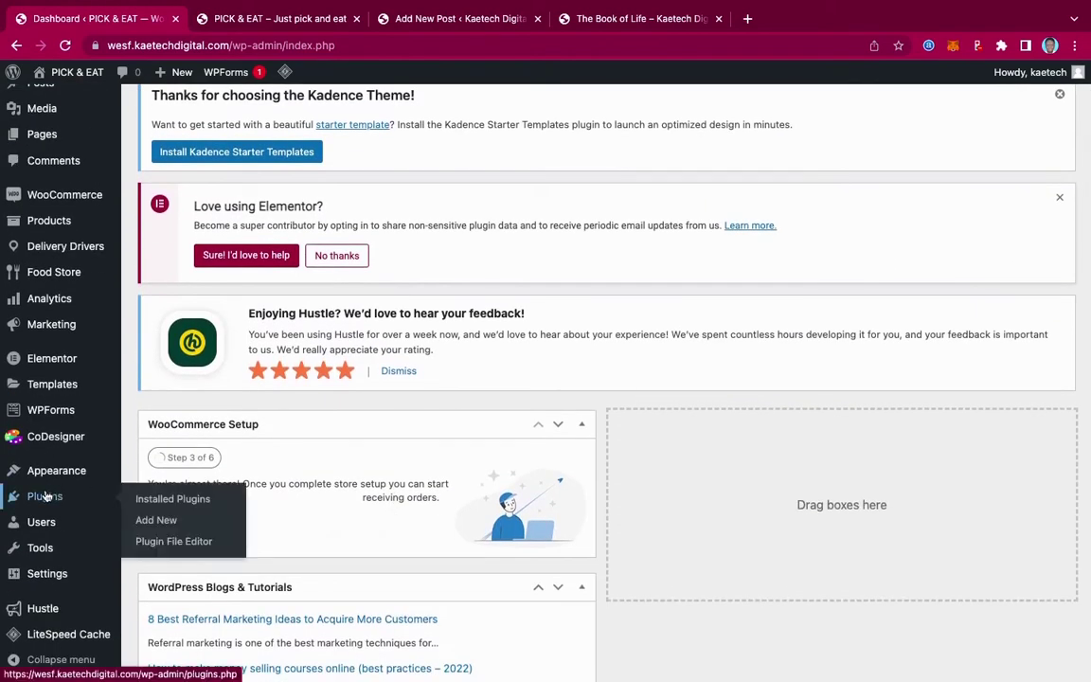
left_click(153, 522)
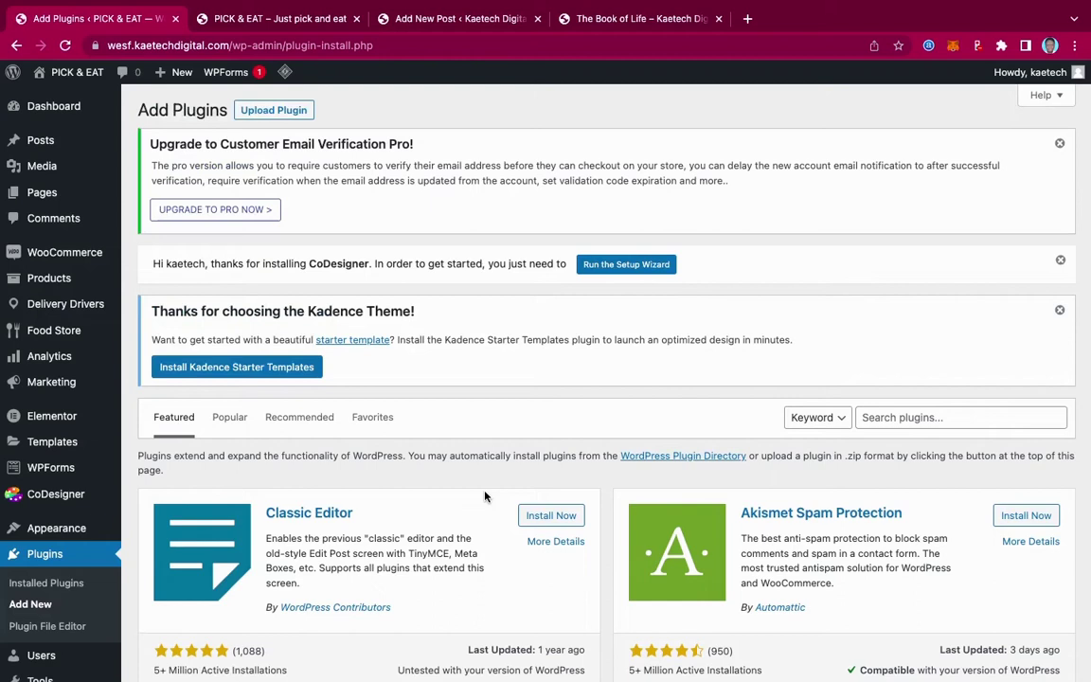
left_click(895, 417)
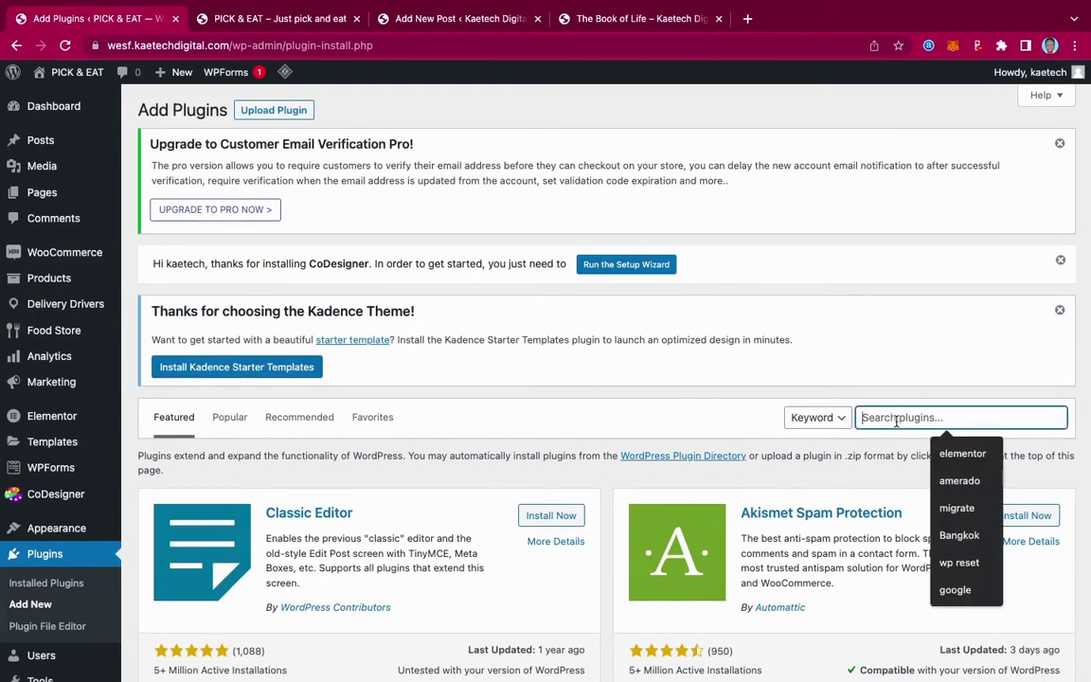
type("pdf re")
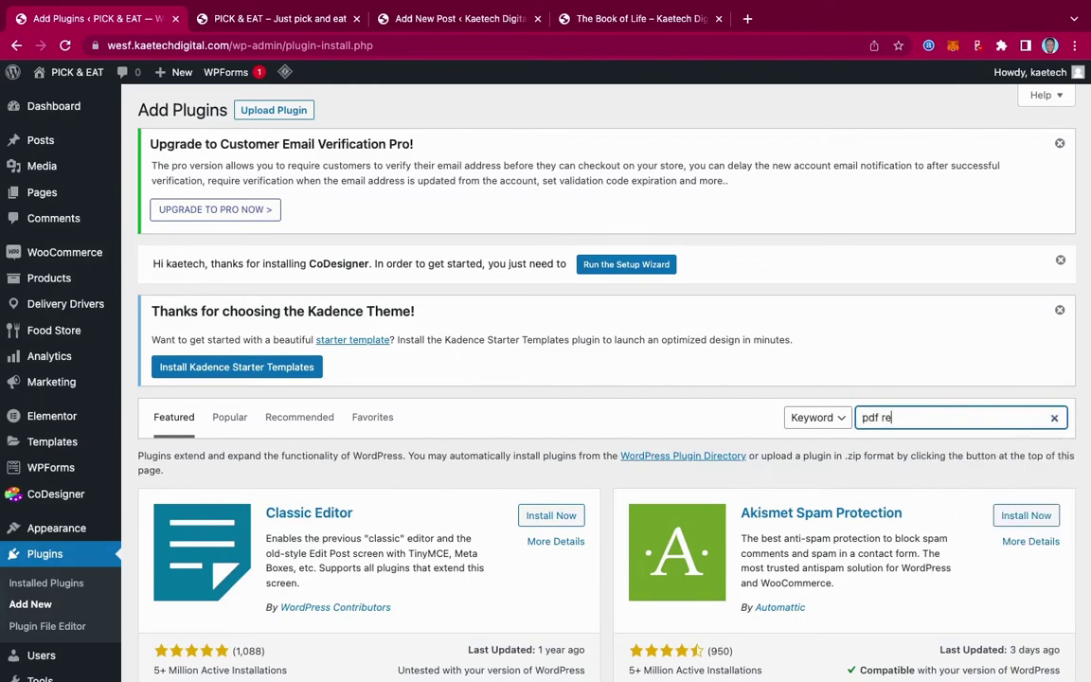
type("ader")
scroll(742, 462, "down", 3)
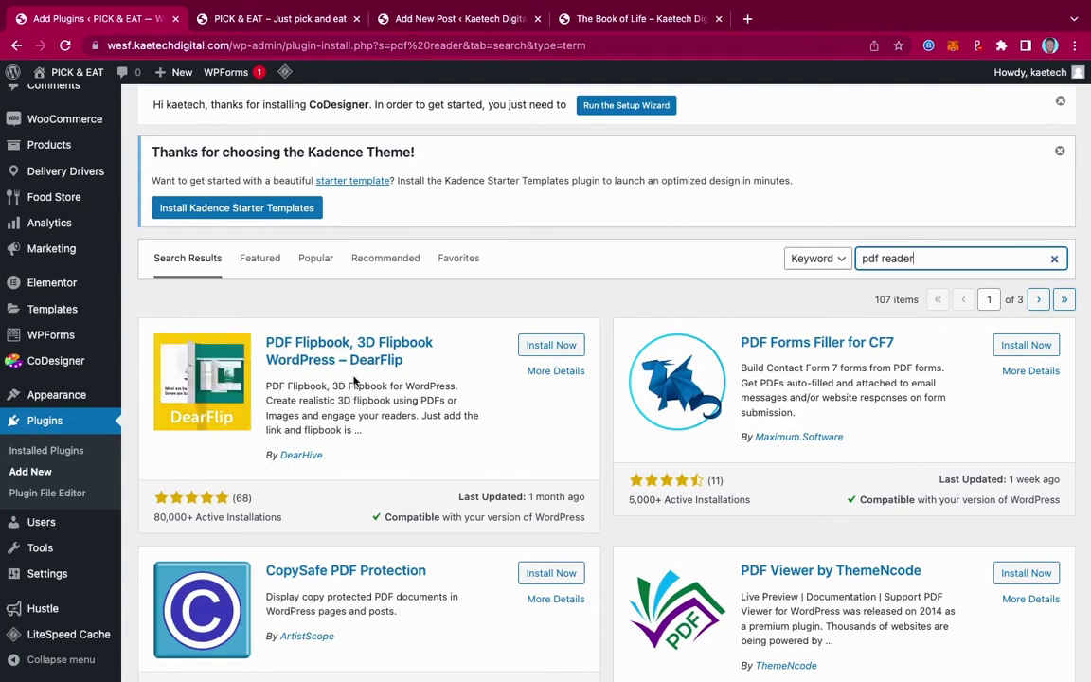
Install and activate the "PDF Flipbook, 3D Flipbook WordPress – DearFlip" plugin and find it in the installed plugins list
left_click(547, 343)
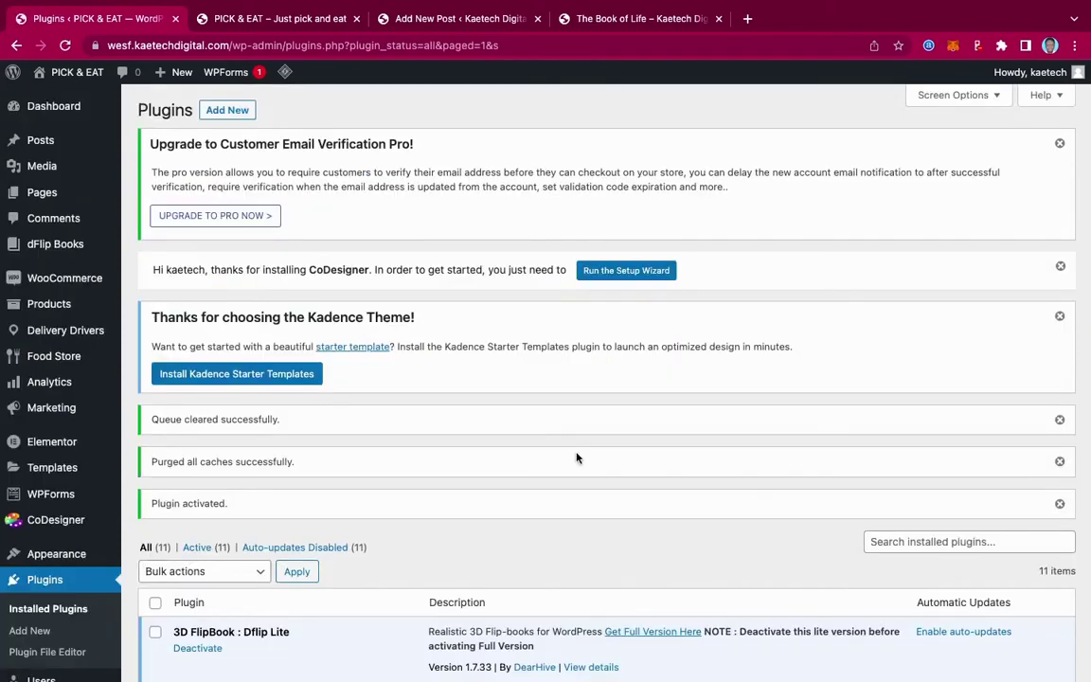
scroll(577, 457, "down", 3)
scroll(577, 457, "down", 3)
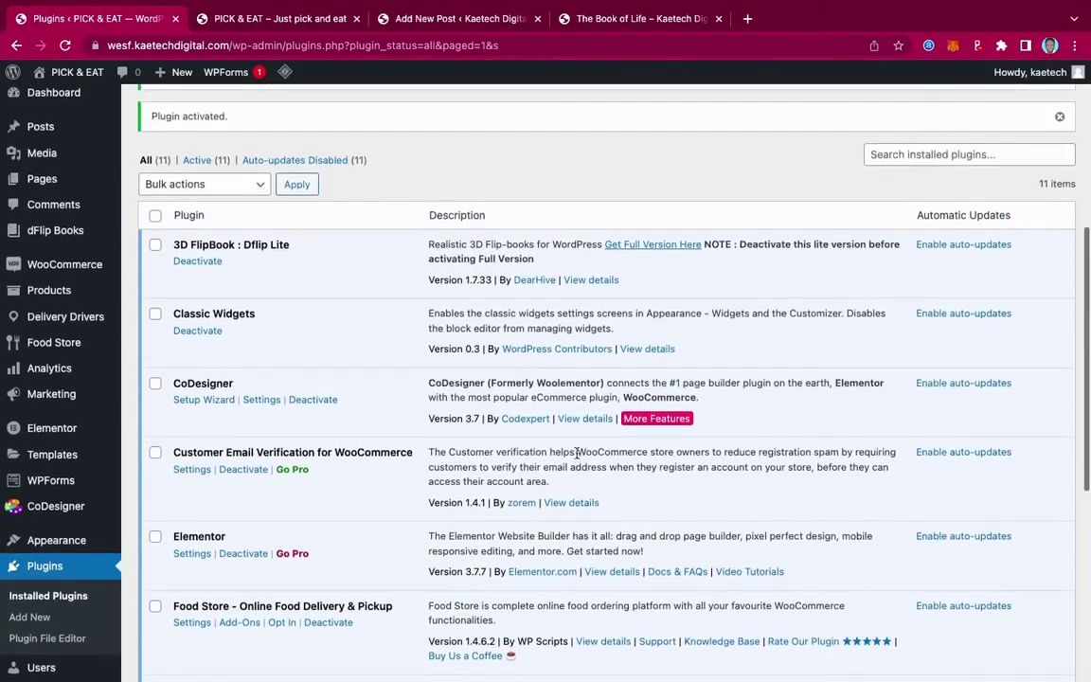
scroll(577, 453, "up", 1)
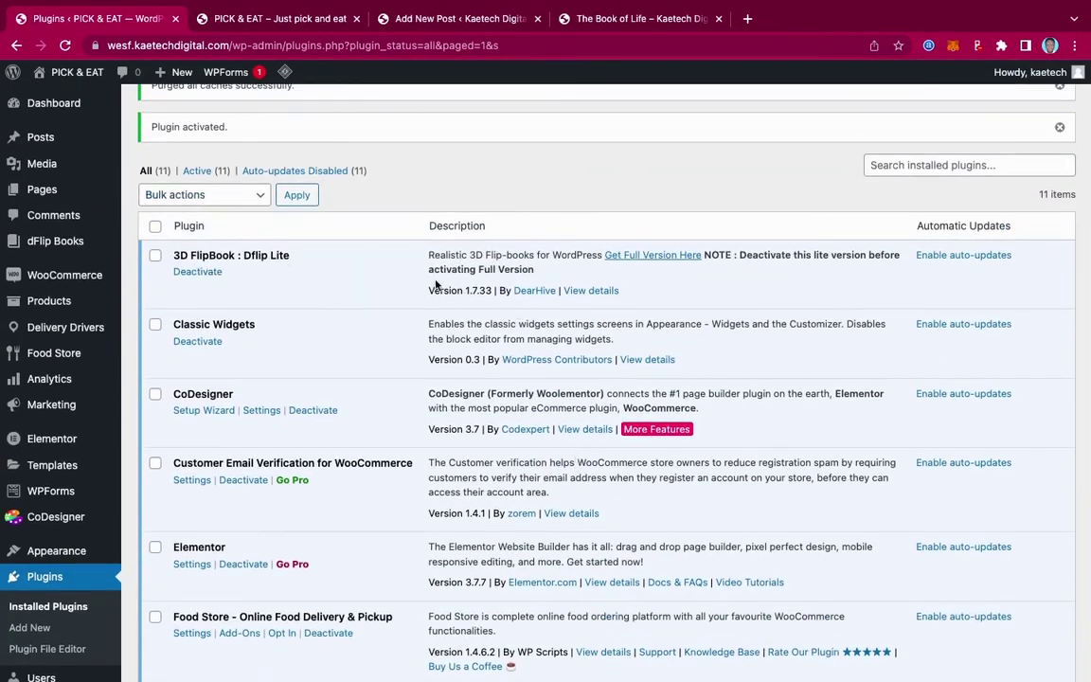
scroll(435, 282, "up", 2)
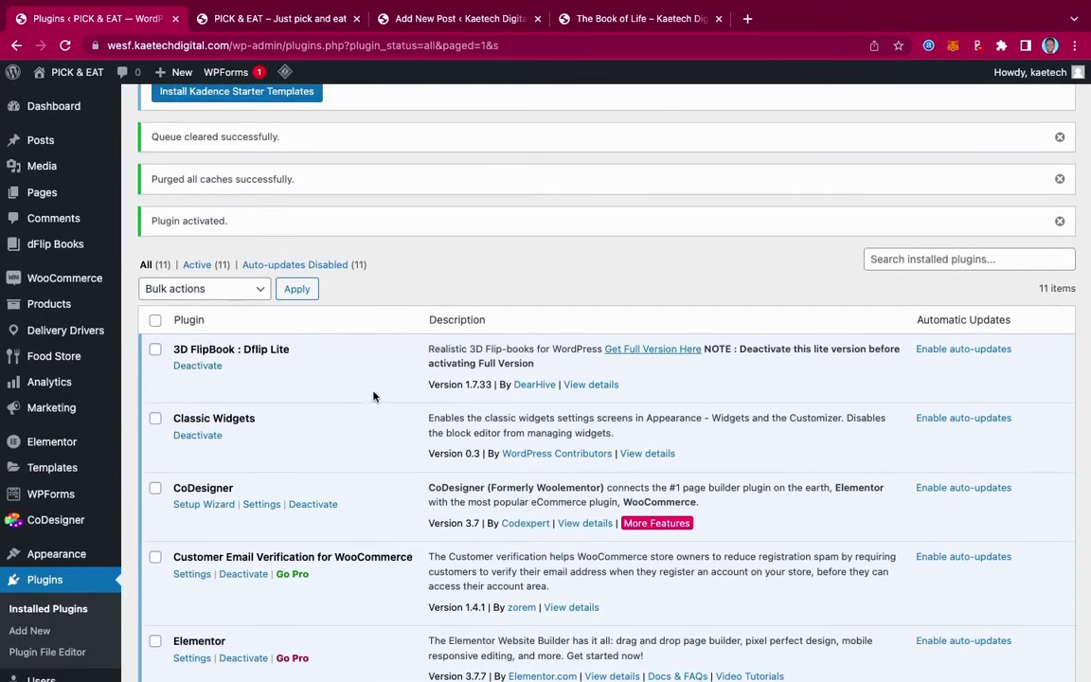
Add a new book in dFlip Books and title it "IELTS Exam Cheat Sheet"
scroll(374, 395, "up", 1)
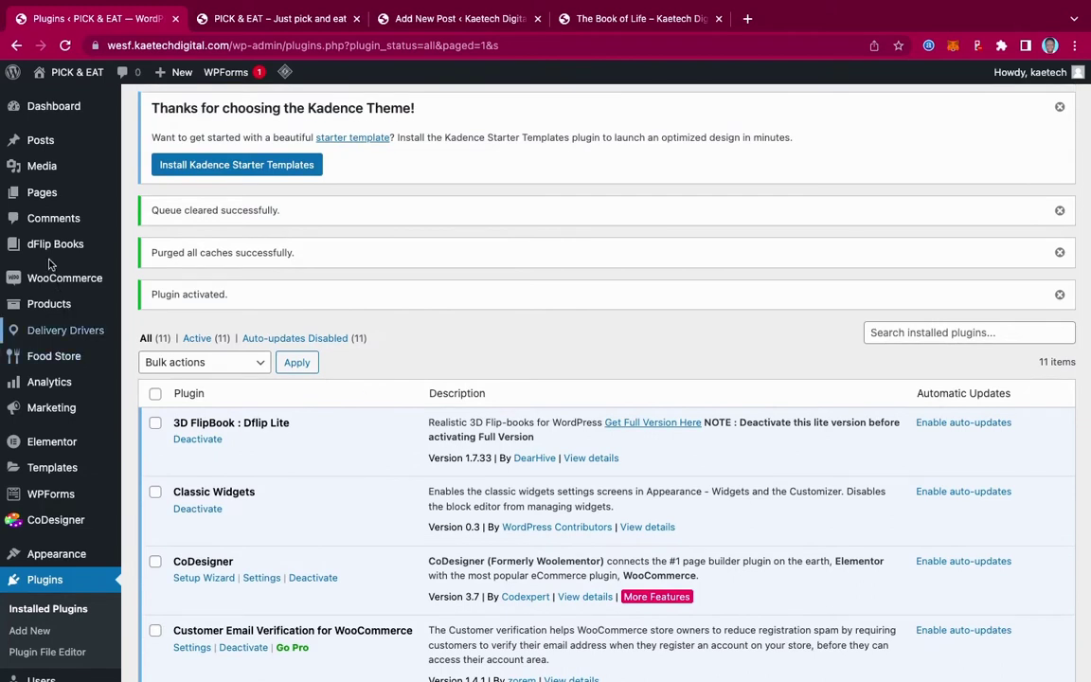
mouse_move(29, 252)
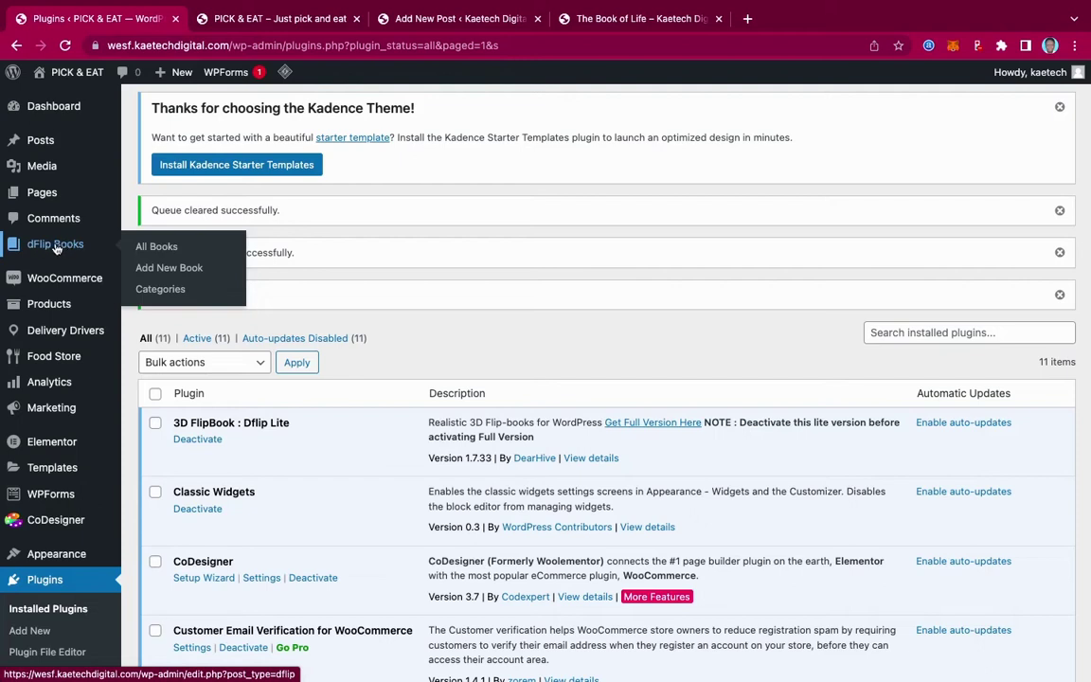
left_click(167, 272)
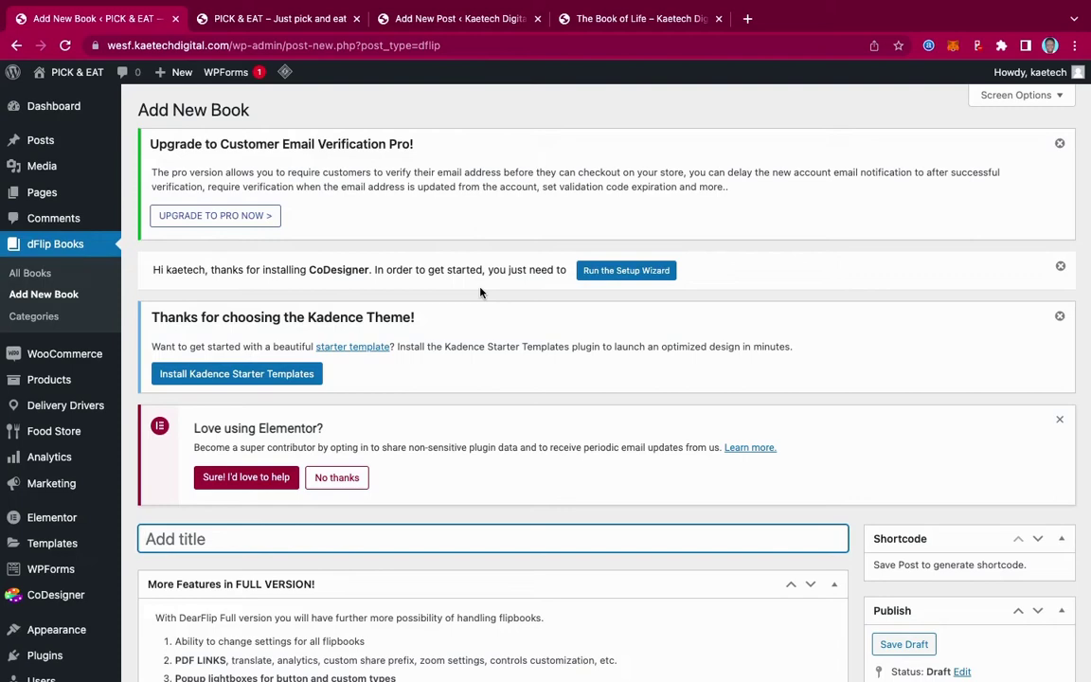
scroll(531, 414, "down", 8)
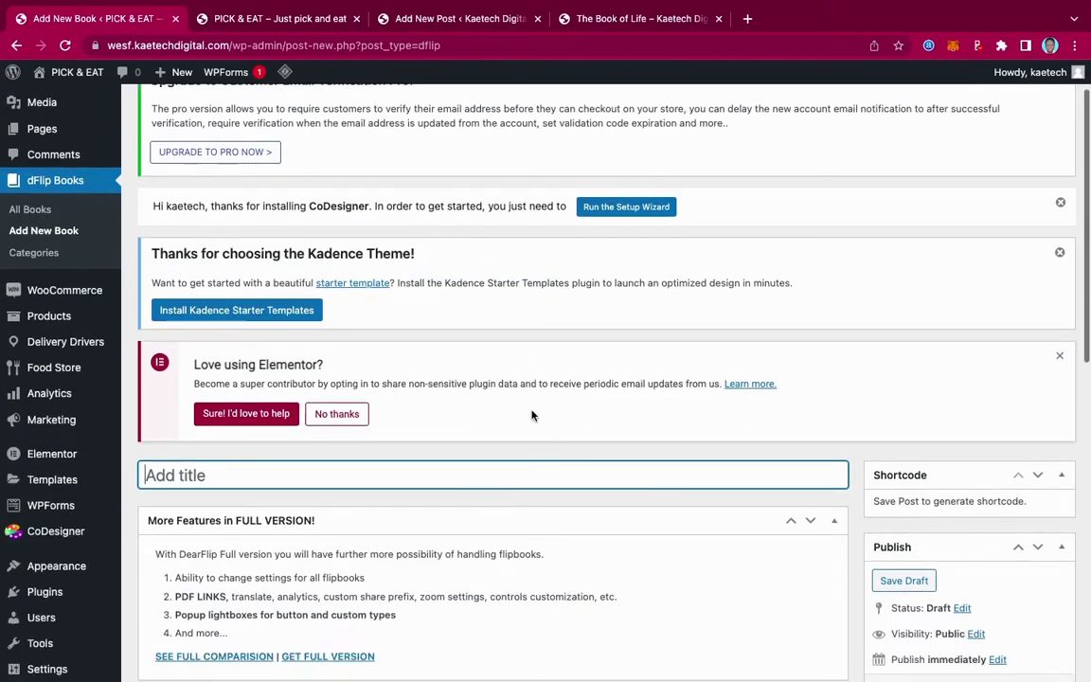
scroll(531, 412, "up", 1)
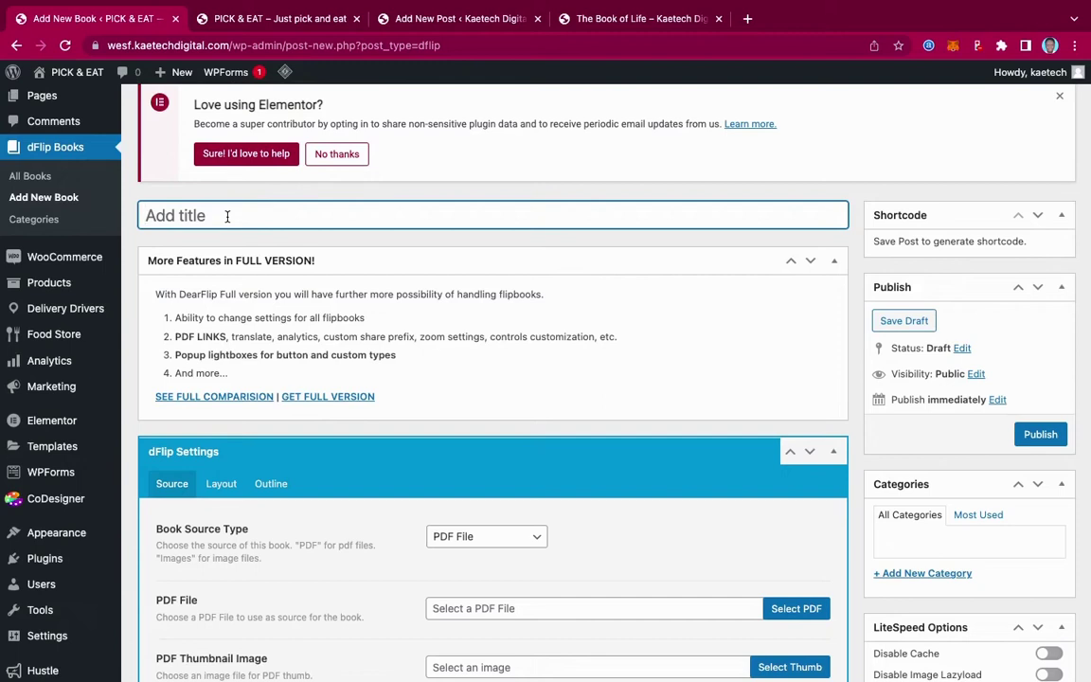
type("IELTS S")
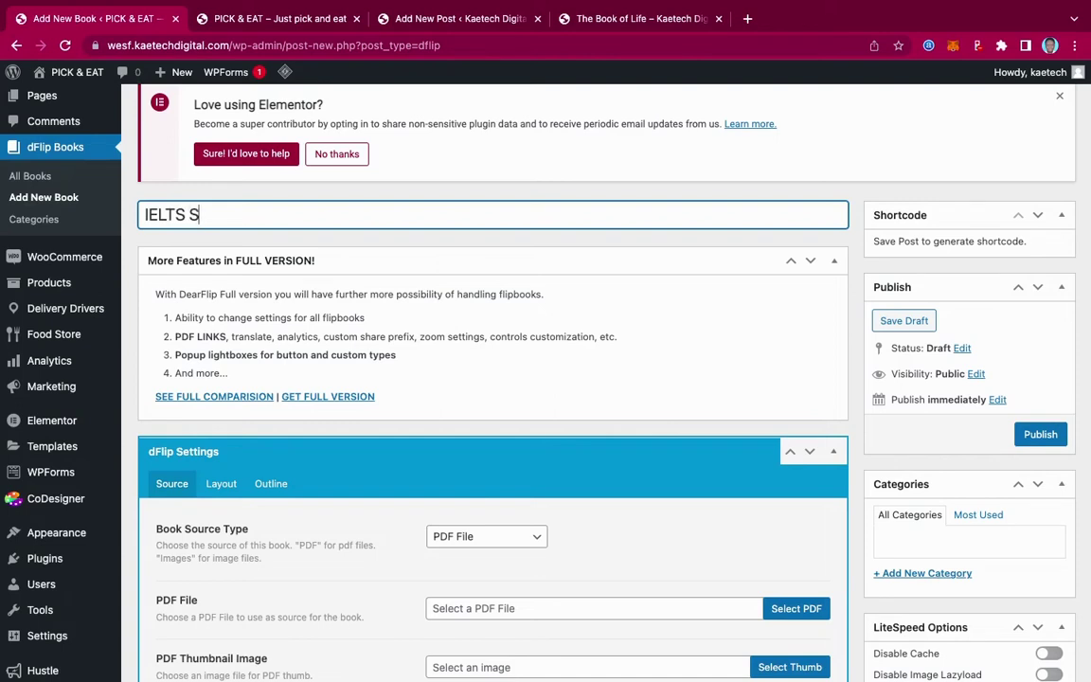
key("BackSpace")
type("Cheat Sheet")
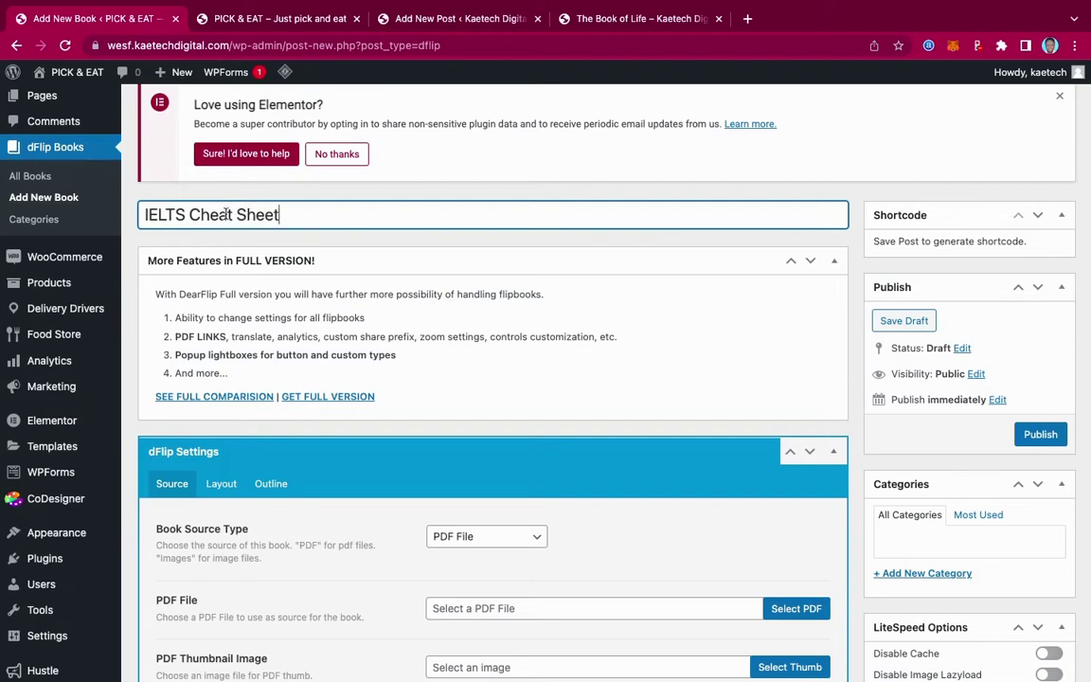
left_click(189, 214)
type("Exam")
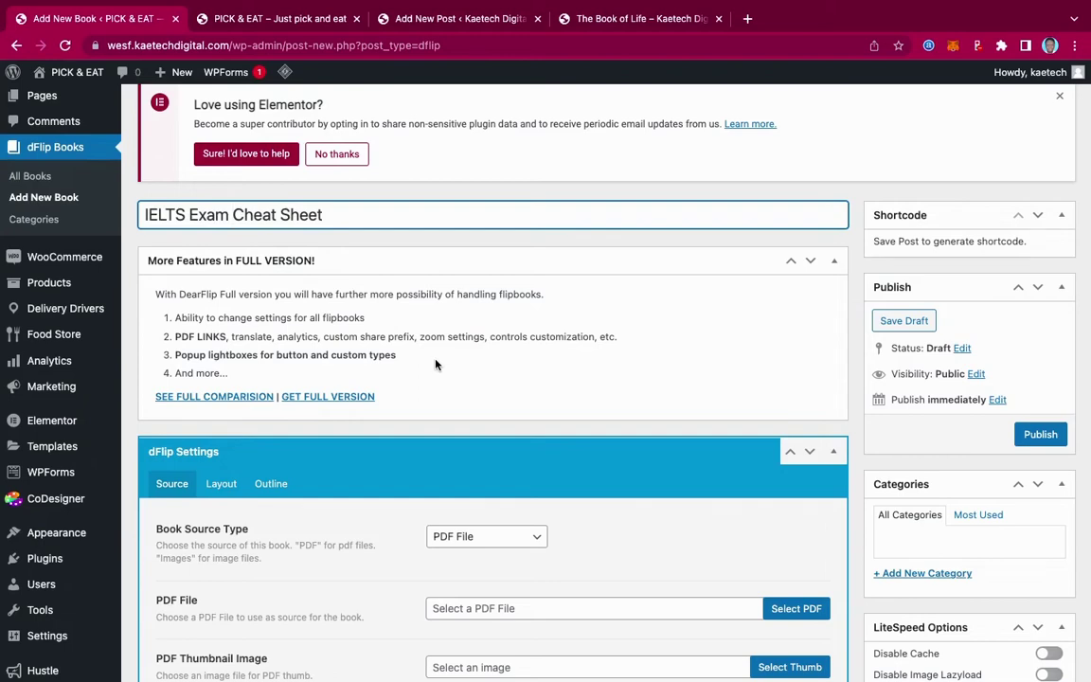
Set the Book Source Type in the dFlip settings to PDF File
scroll(436, 364, "down", 3)
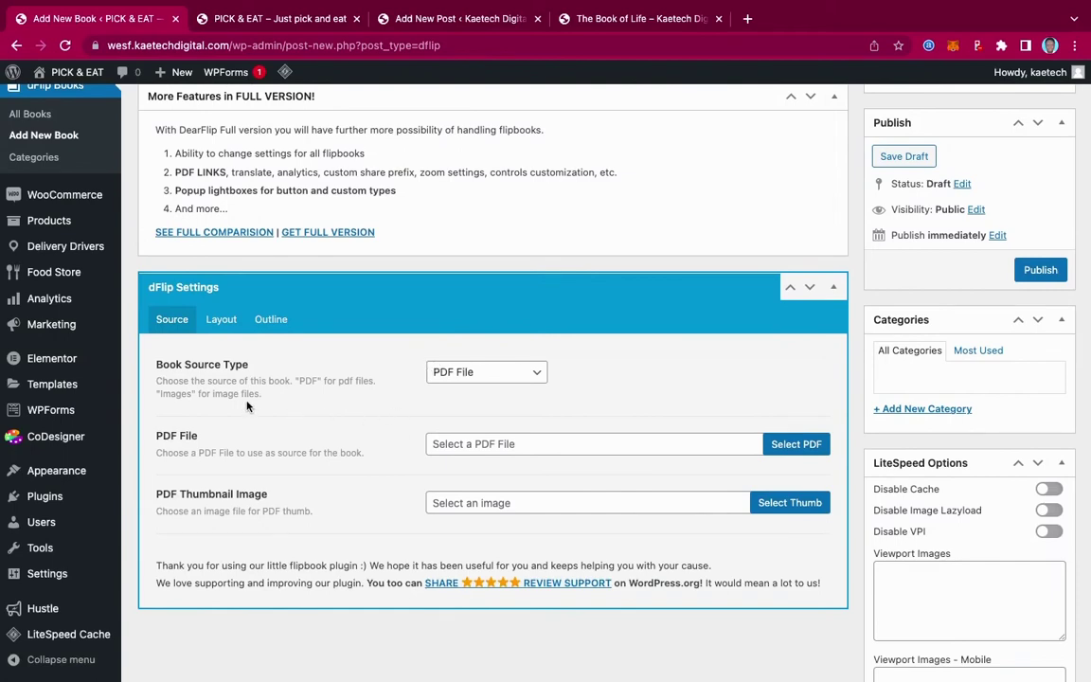
scroll(406, 348, "up", 2)
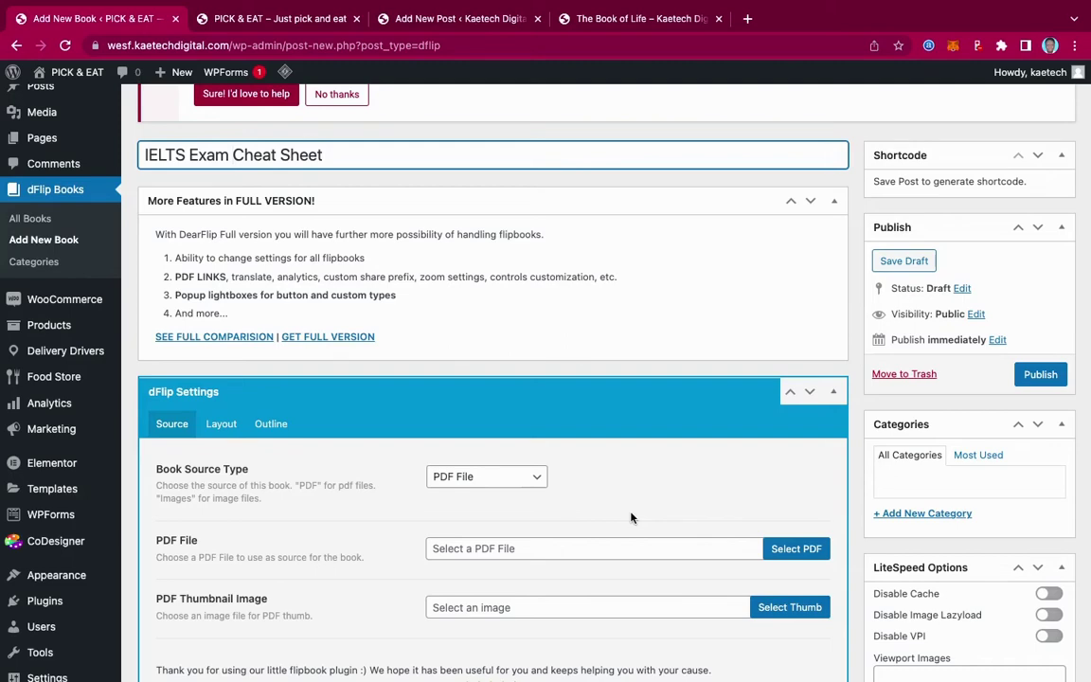
scroll(630, 516, "down", 3)
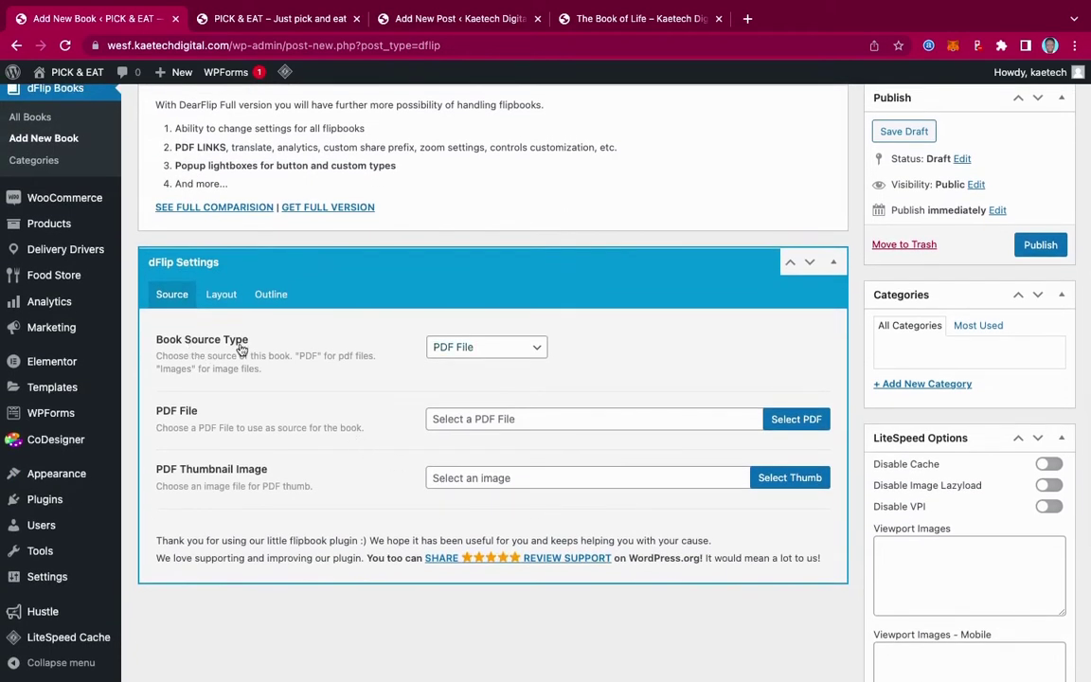
left_click(473, 348)
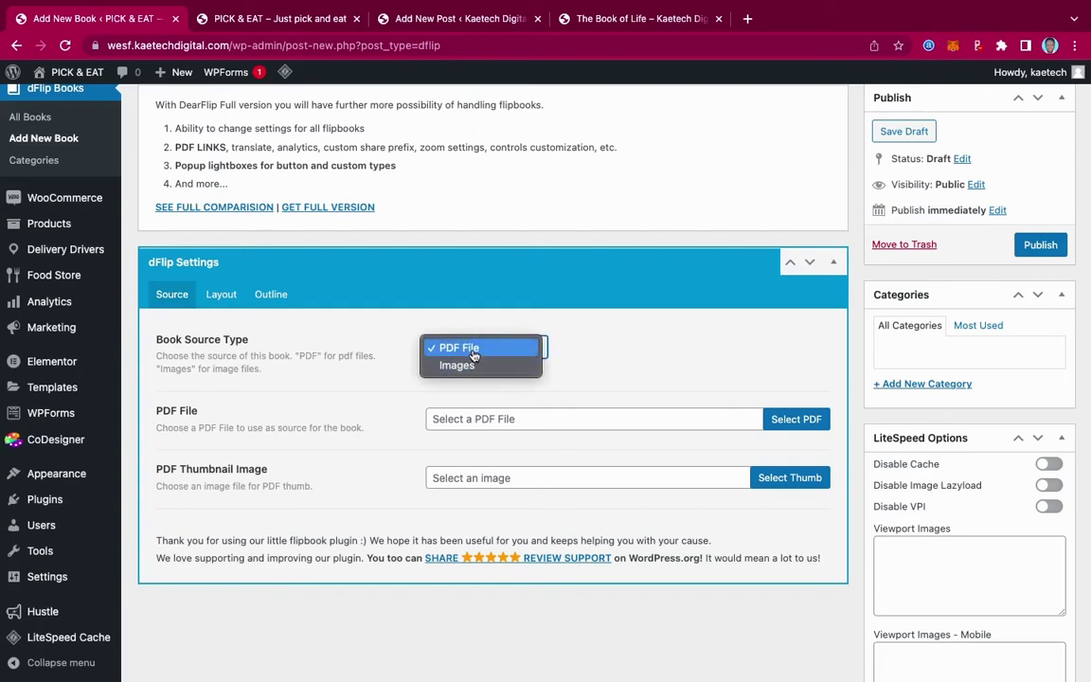
left_click(473, 350)
scroll(289, 428, "down", 1)
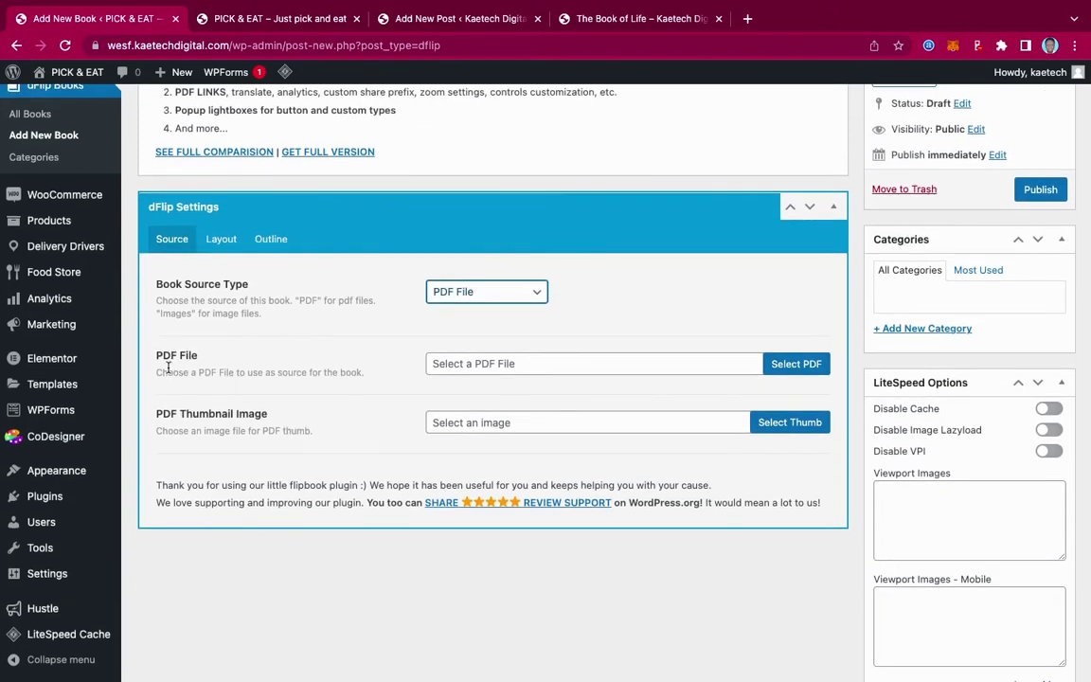
Upload Untitled.pdf from the Downloads folder and send it to dFlip as the book's PDF file
left_click(805, 364)
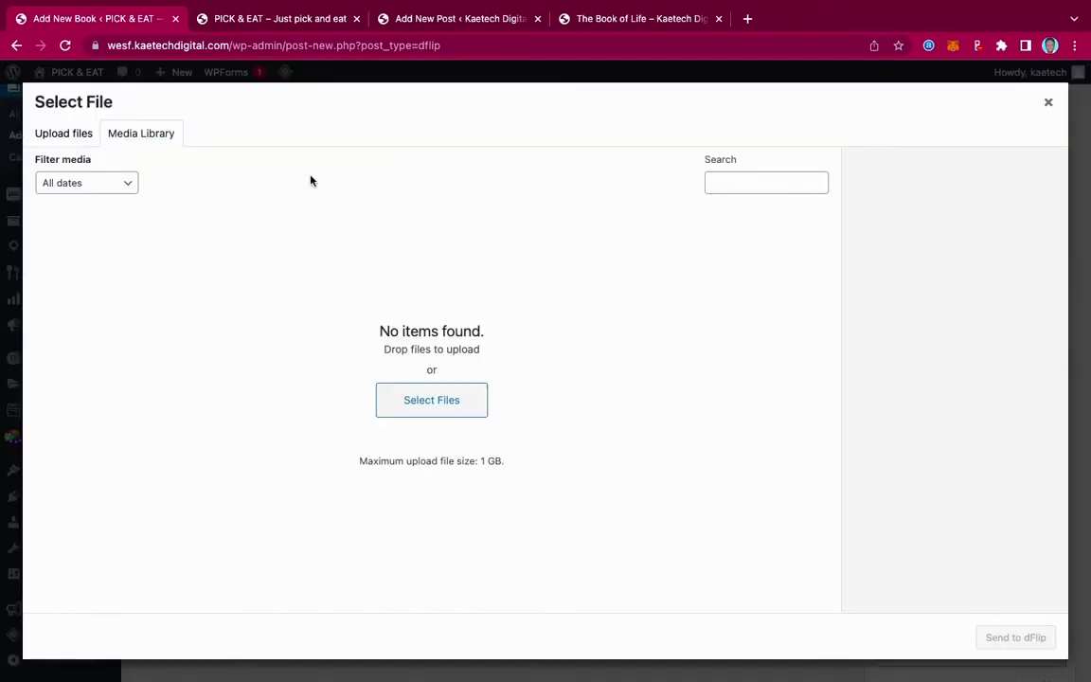
left_click(451, 401)
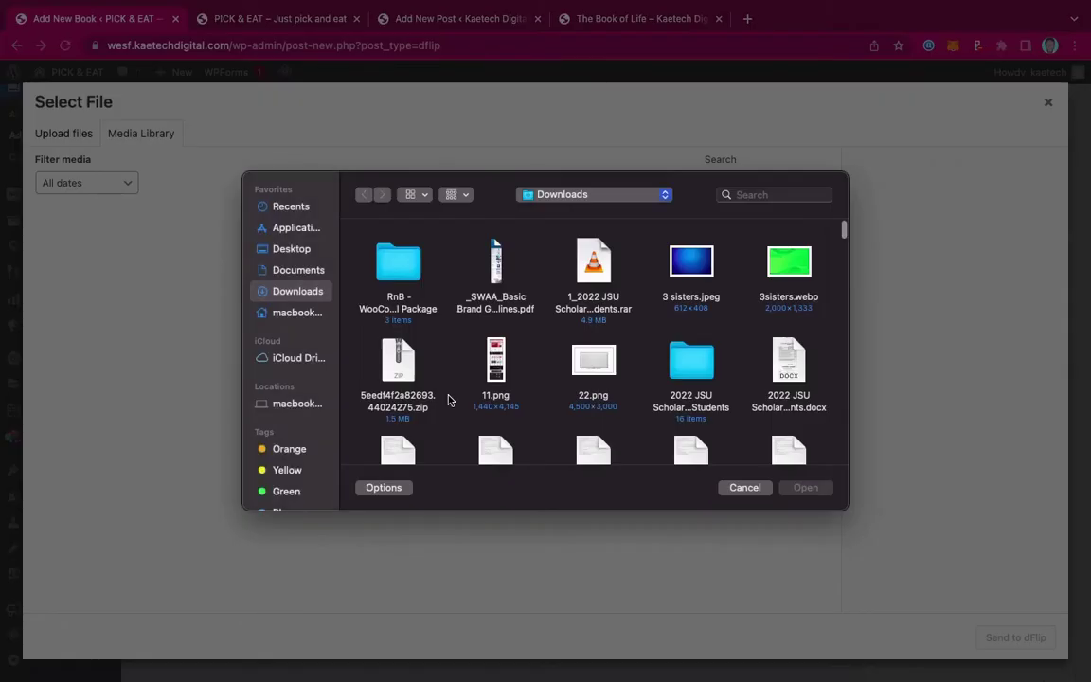
left_click(694, 369)
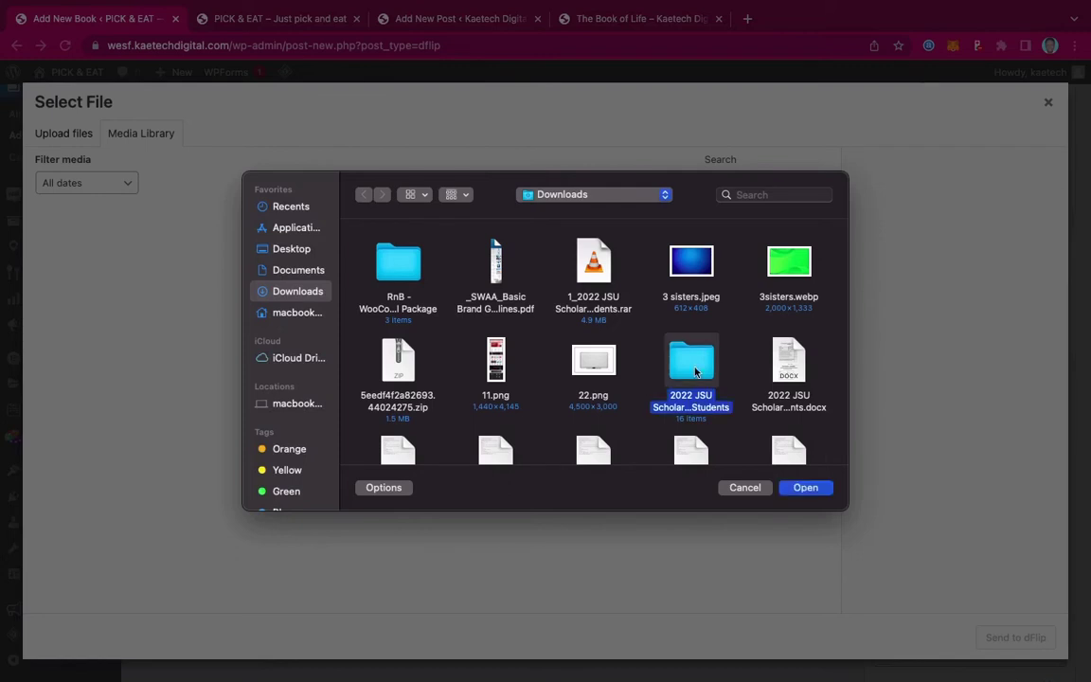
scroll(694, 371, "down", 3)
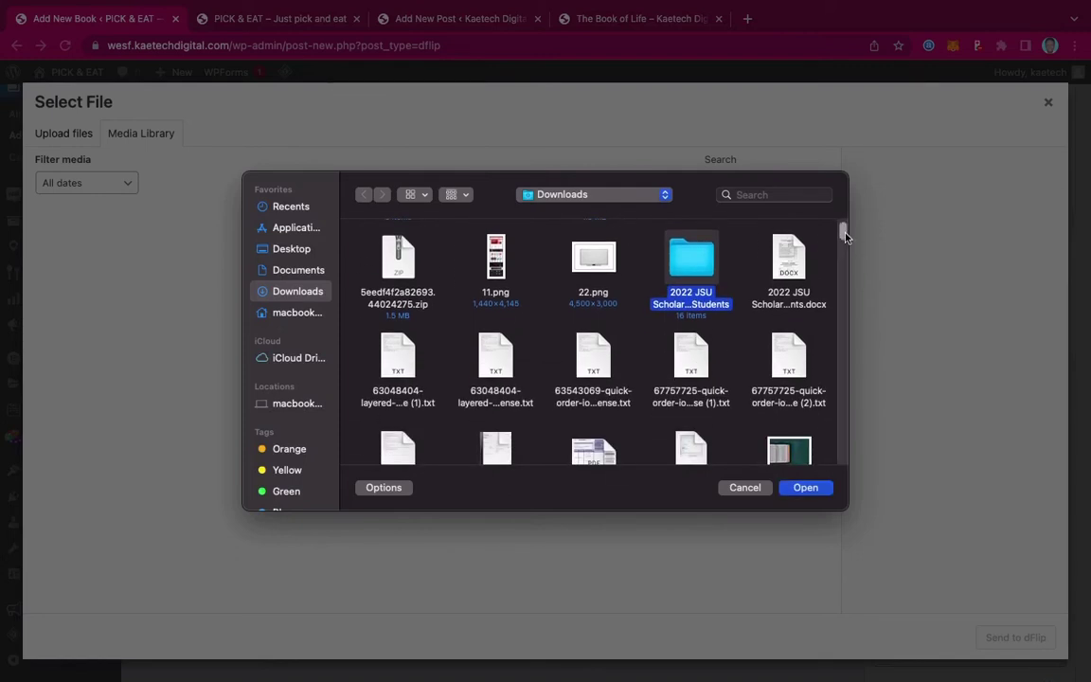
scroll(844, 234, "down", 15)
left_click(697, 407)
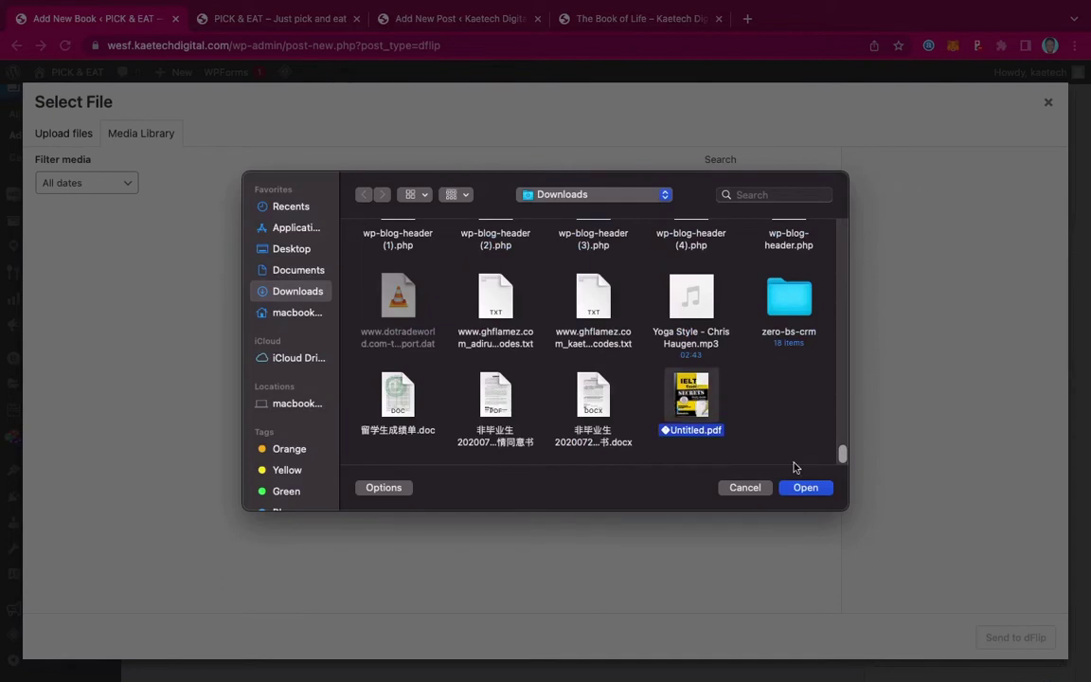
left_click(804, 487)
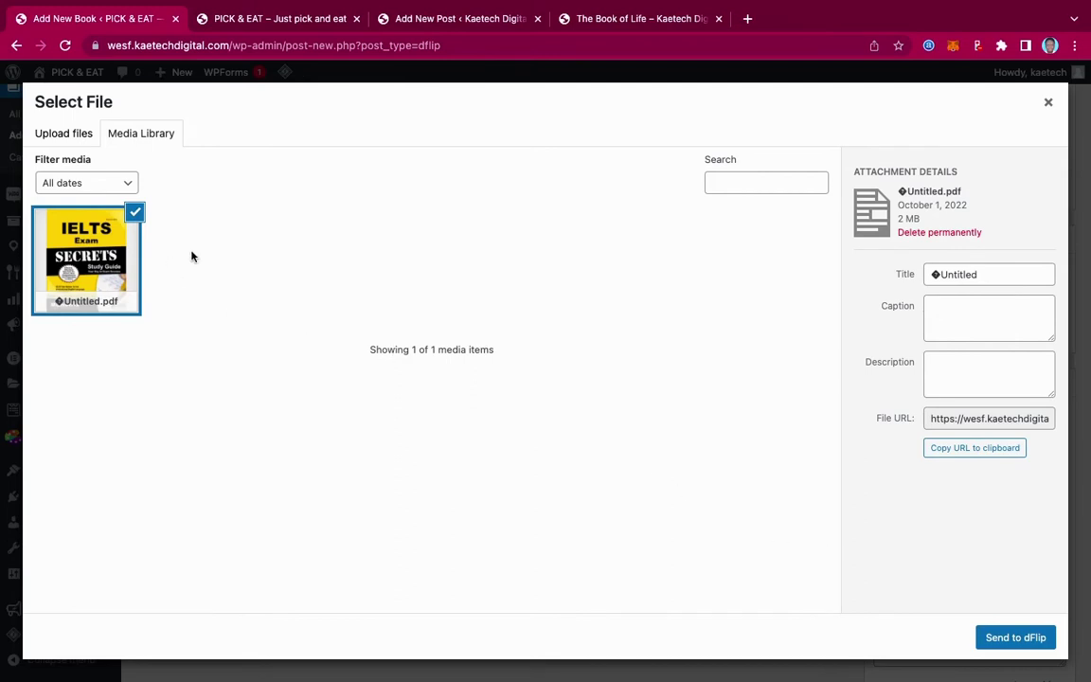
left_click(1010, 639)
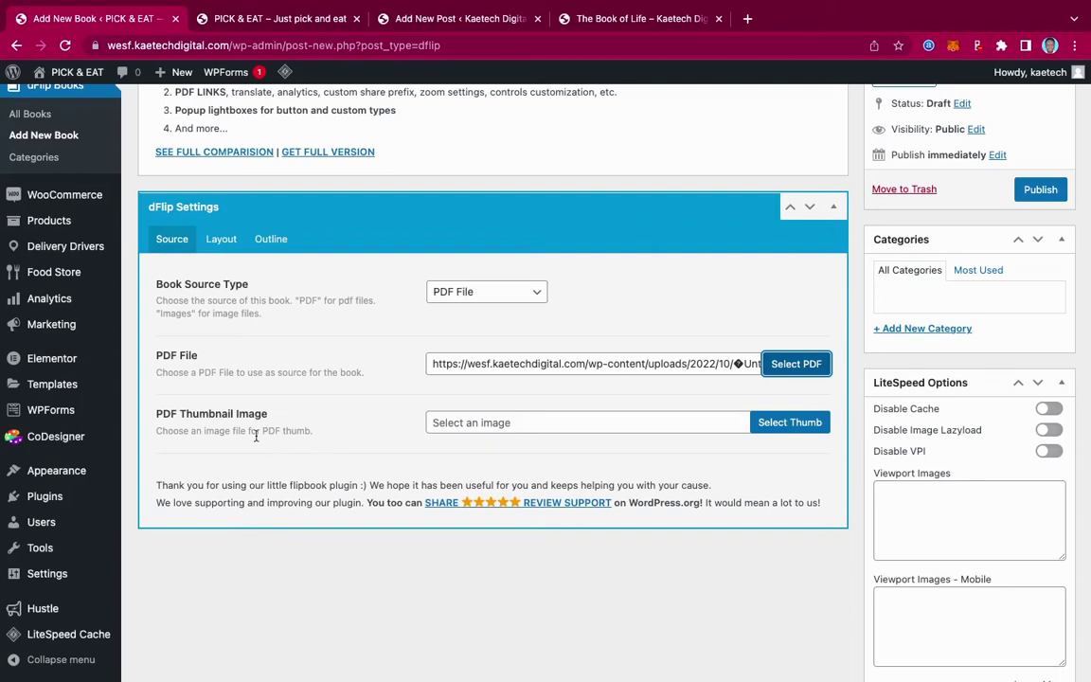
Set the PDF thumbnail image to burger-4953465_1280.jpg from the media library
left_click(782, 421)
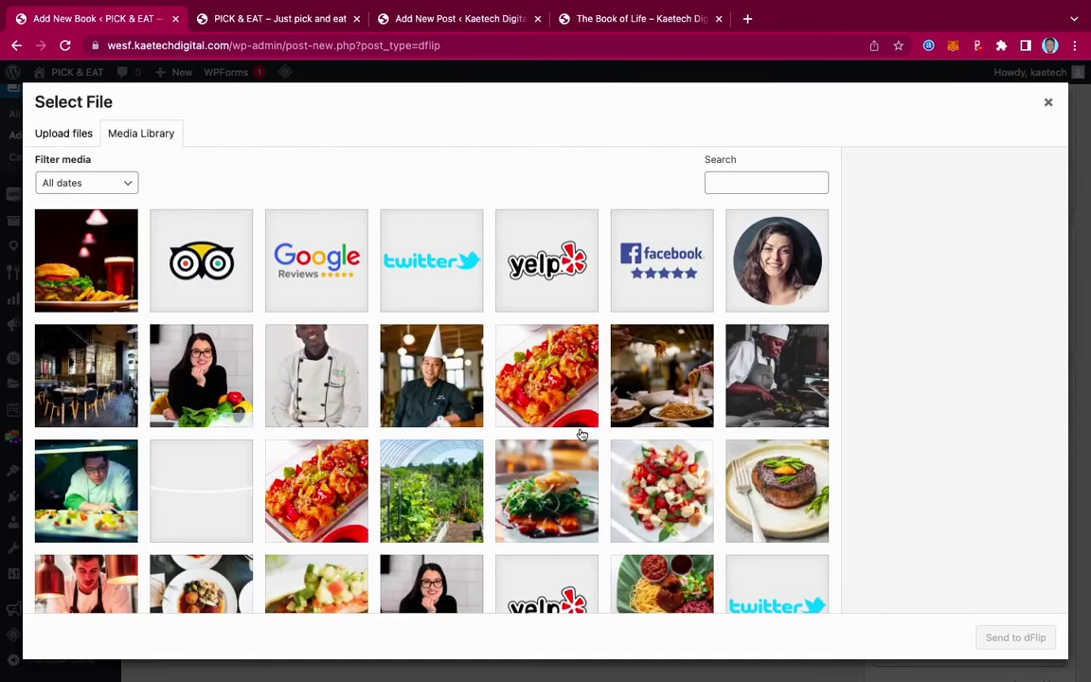
scroll(582, 434, "down", 3)
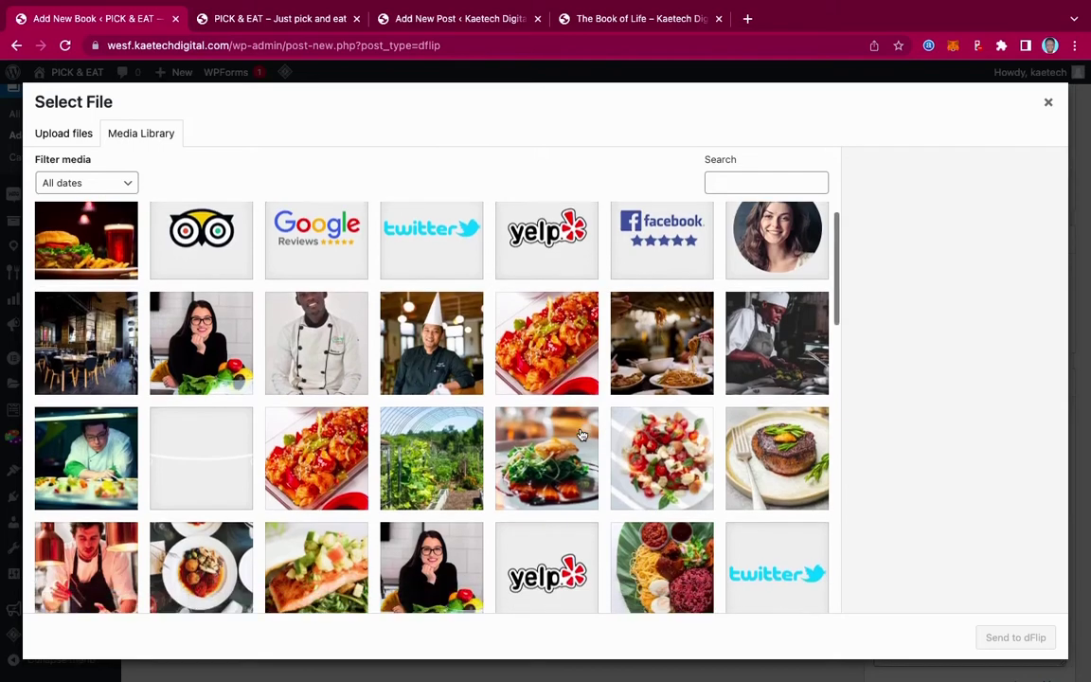
scroll(581, 434, "down", 12)
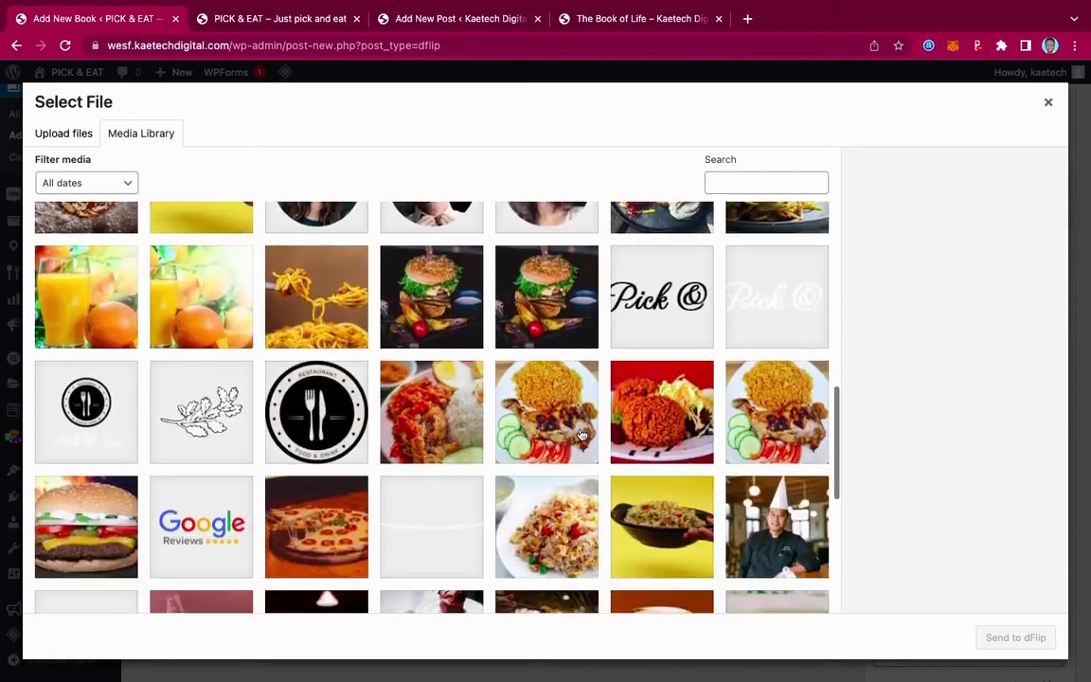
scroll(582, 434, "down", 3)
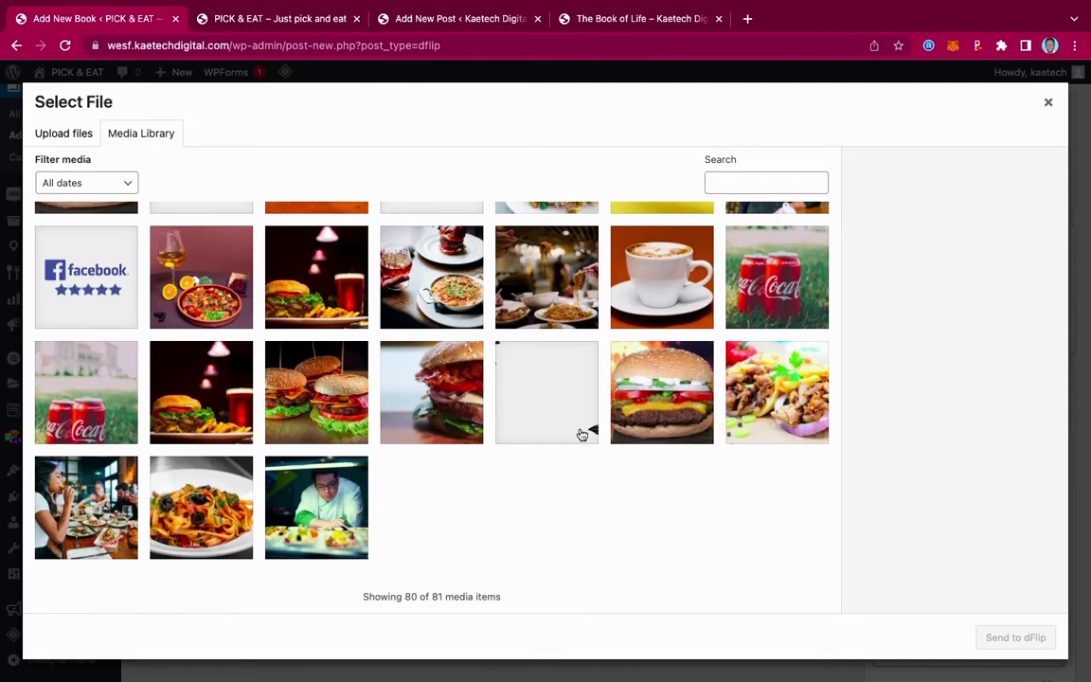
left_click(277, 362)
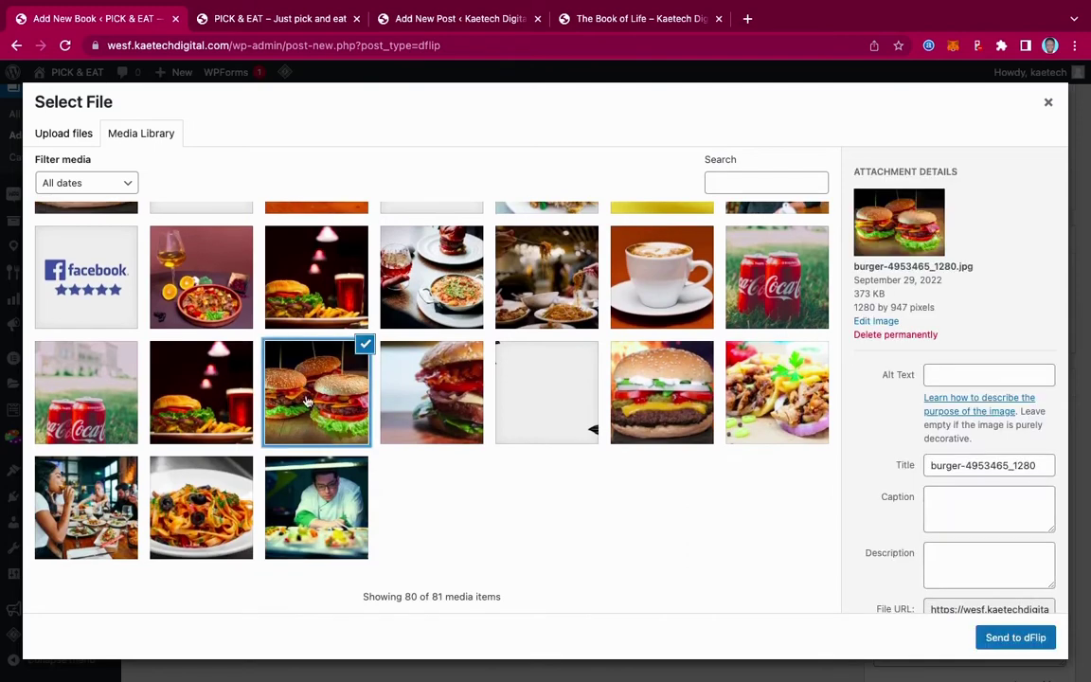
left_click(1014, 637)
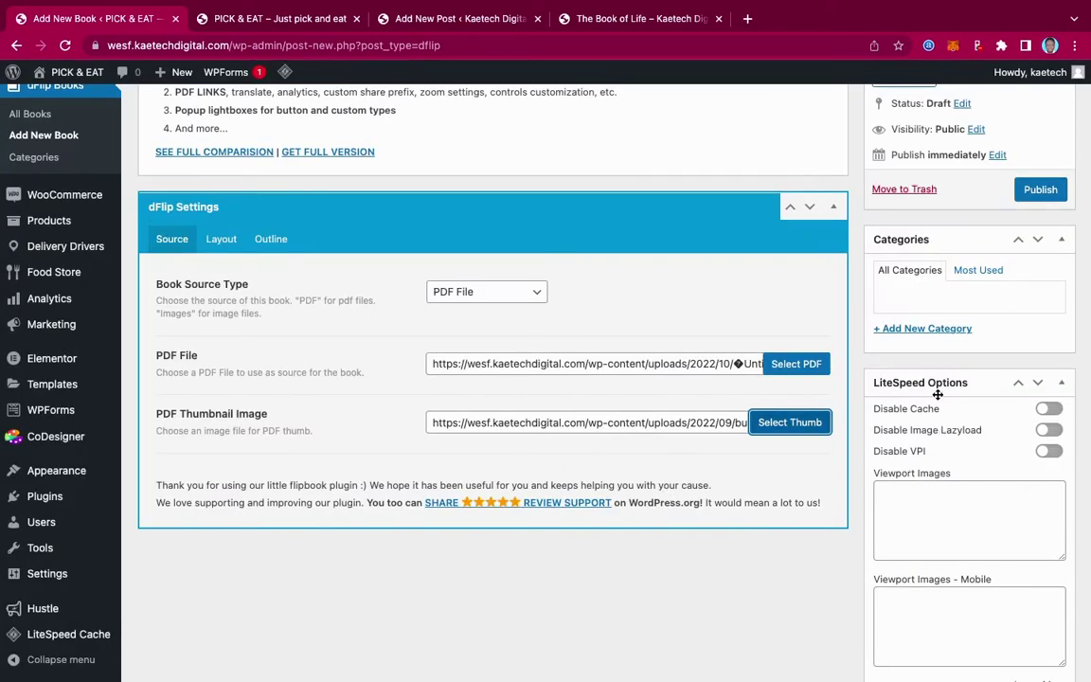
Open the book's layout settings and review the available options
scroll(937, 395, "up", 3)
scroll(937, 398, "down", 2)
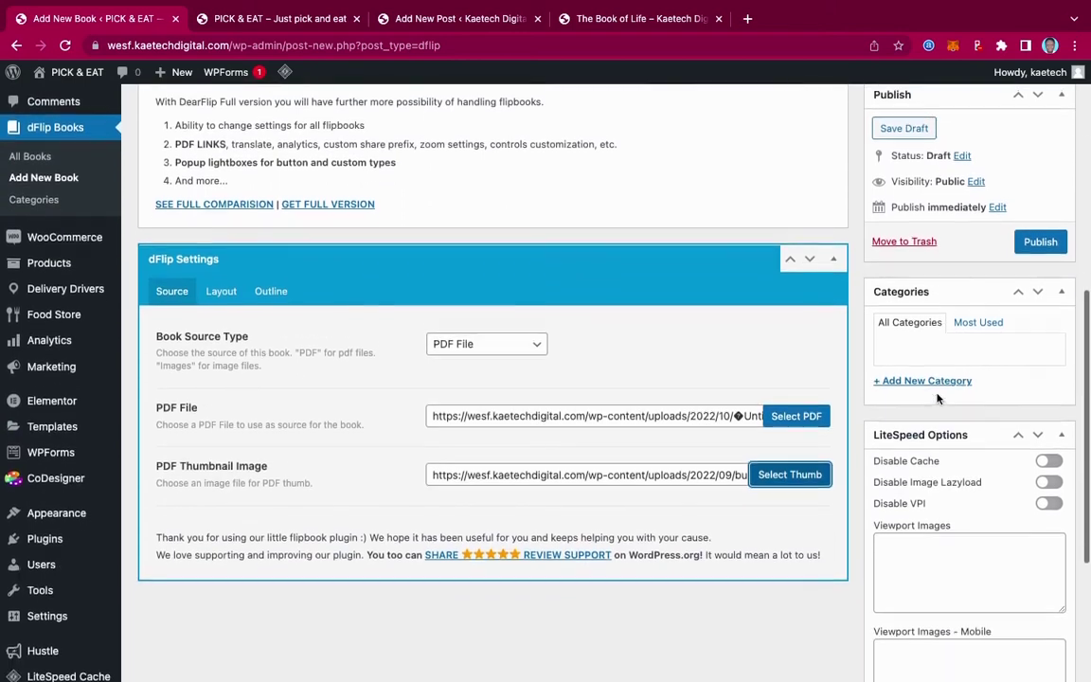
left_click(234, 292)
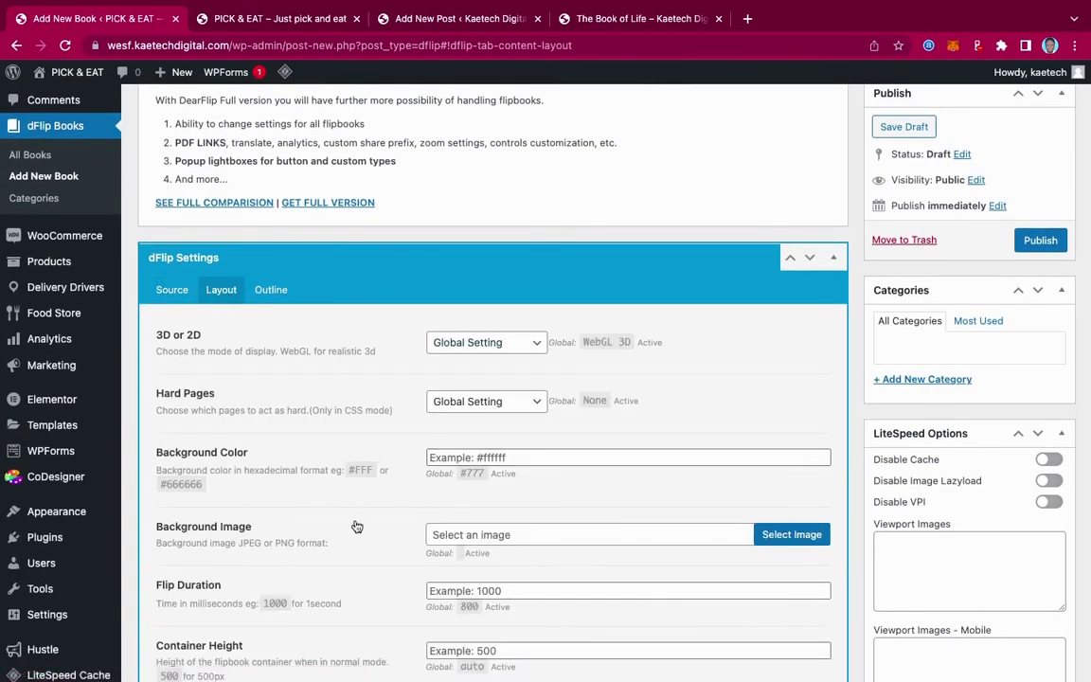
scroll(353, 523, "down", 3)
scroll(355, 521, "up", 2)
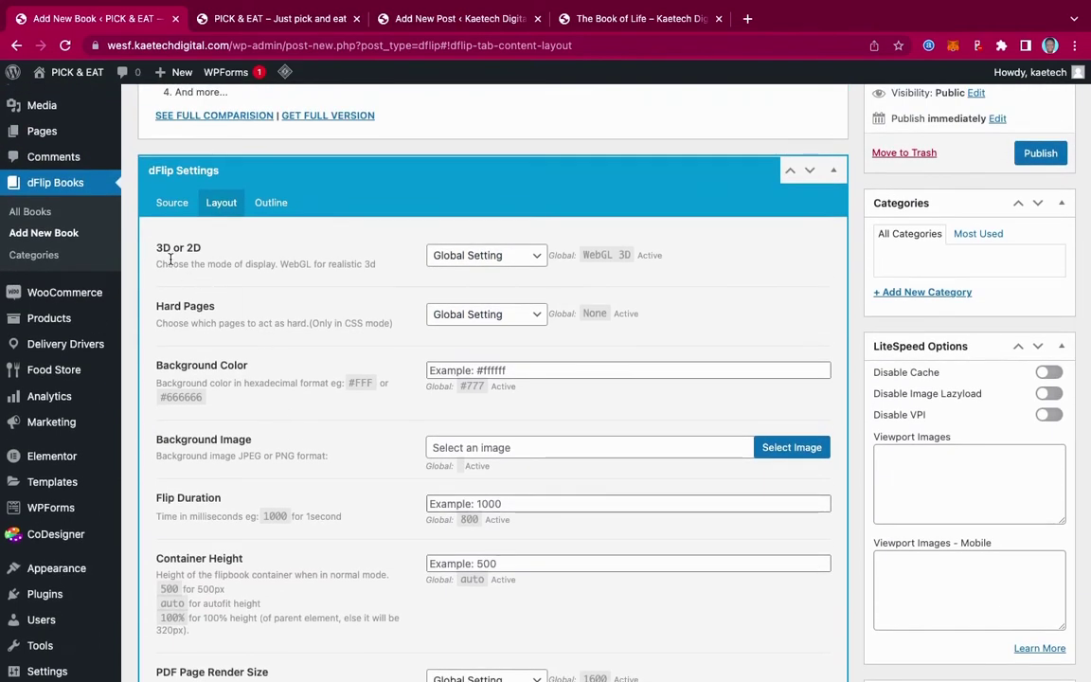
Try the WebGL 3D and CSS 3D/2D display modes, and return the 3D or 2D option to Global Setting
left_click(499, 254)
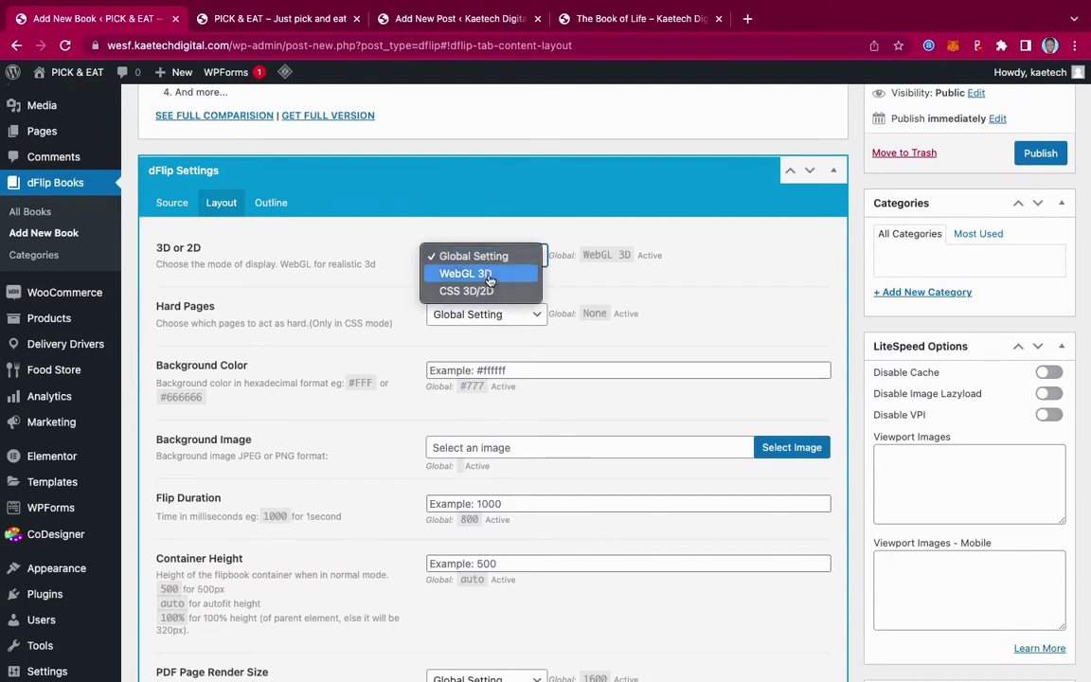
left_click(473, 273)
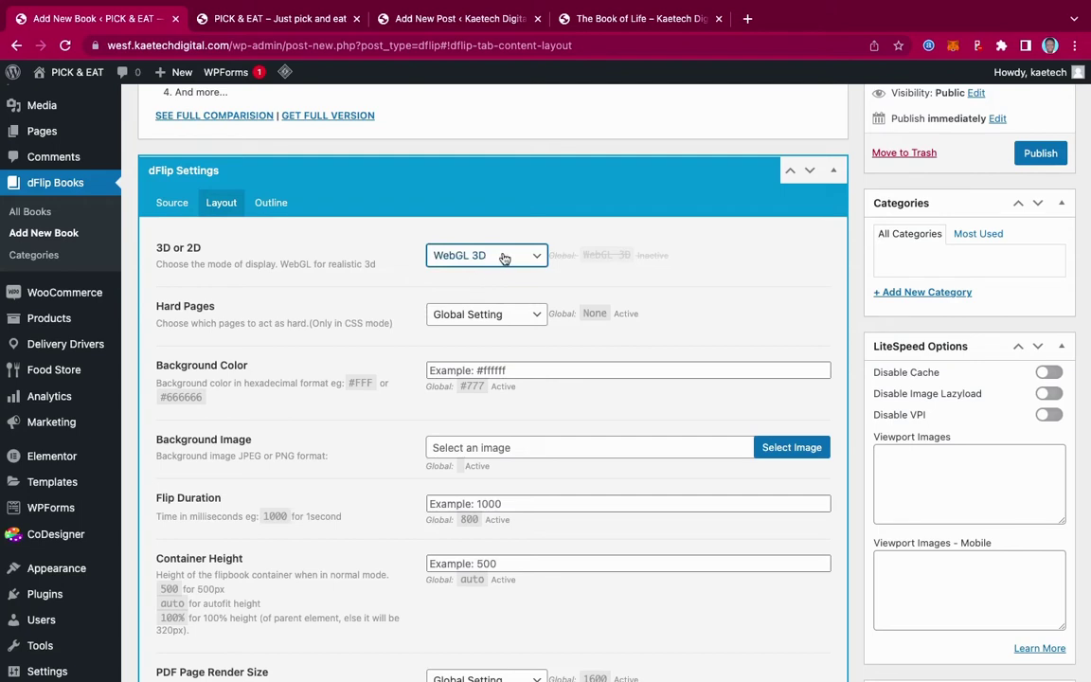
left_click(505, 257)
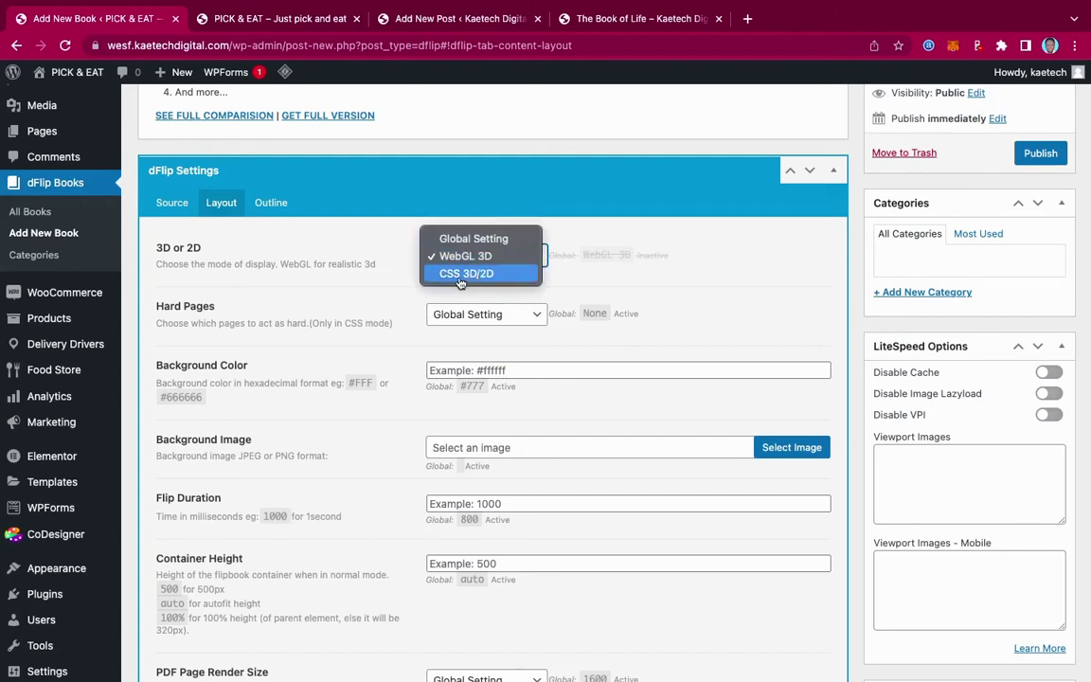
left_click(492, 274)
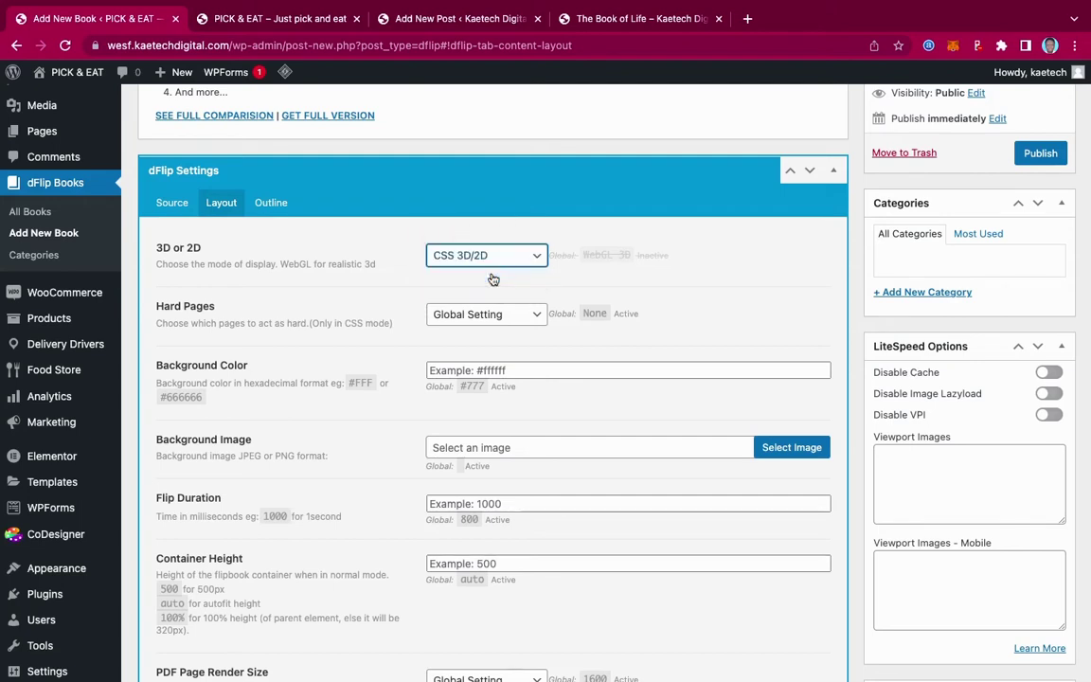
left_click(488, 260)
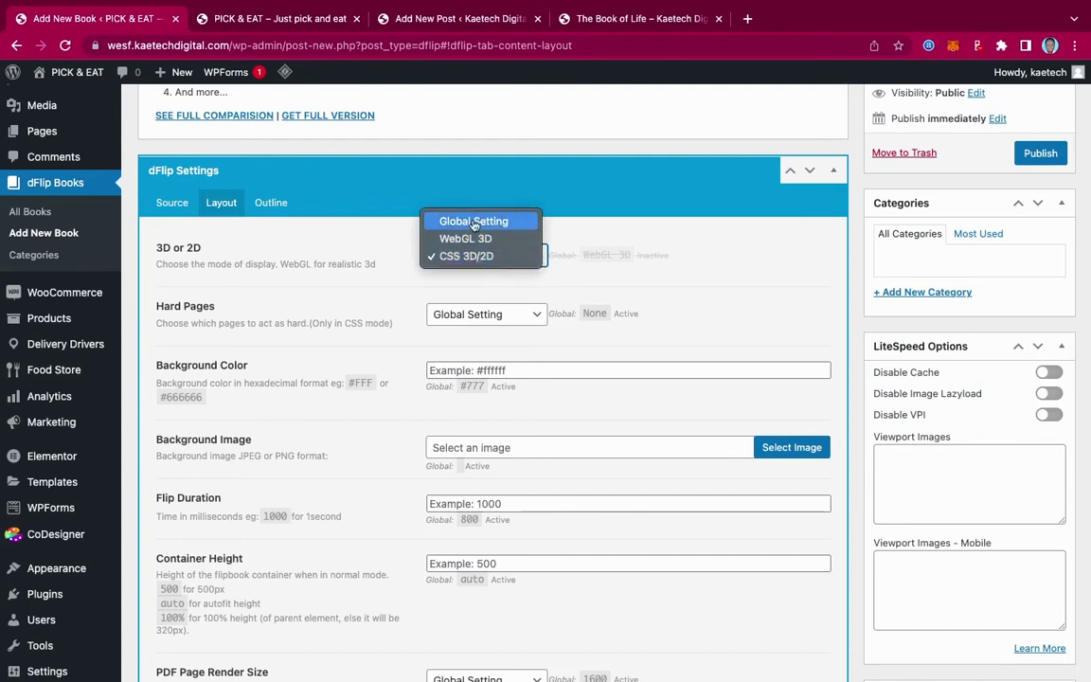
left_click(480, 220)
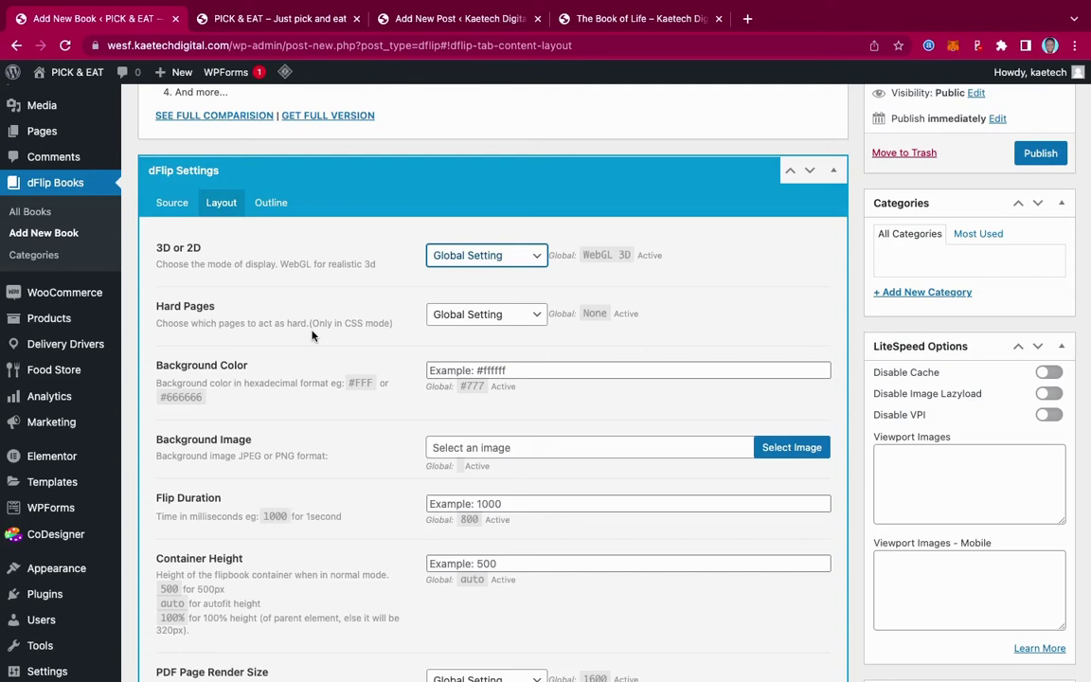
Examine the remaining layout options from Hard Pages through Page Size, keeping Hard Pages on Global Setting
left_click(513, 315)
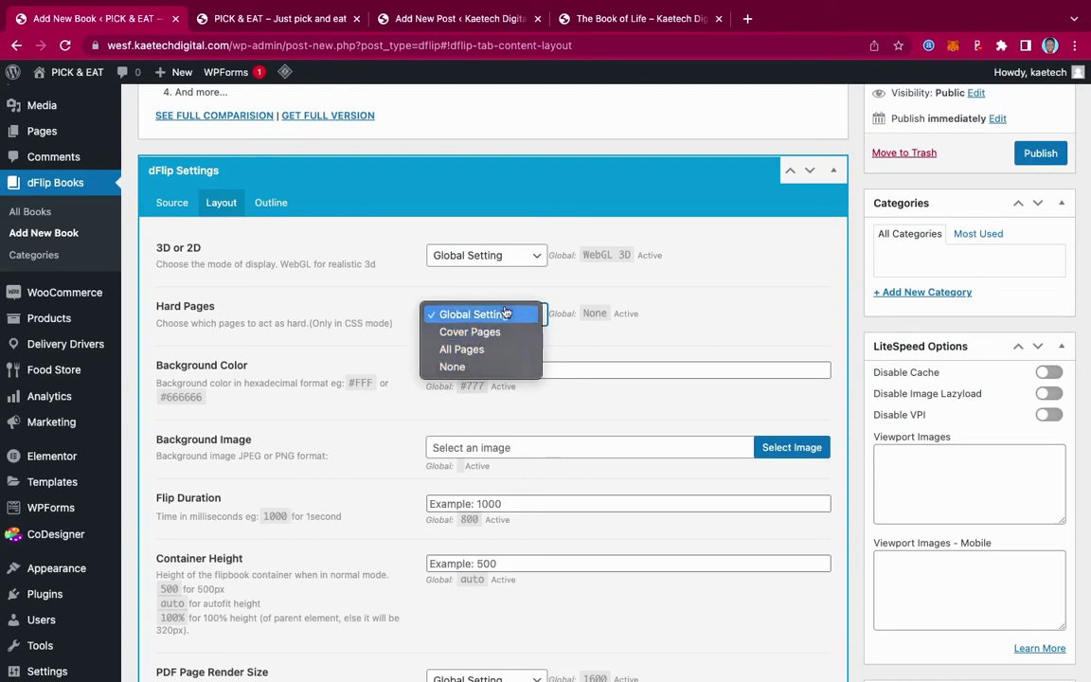
left_click(507, 314)
scroll(345, 417, "down", 2)
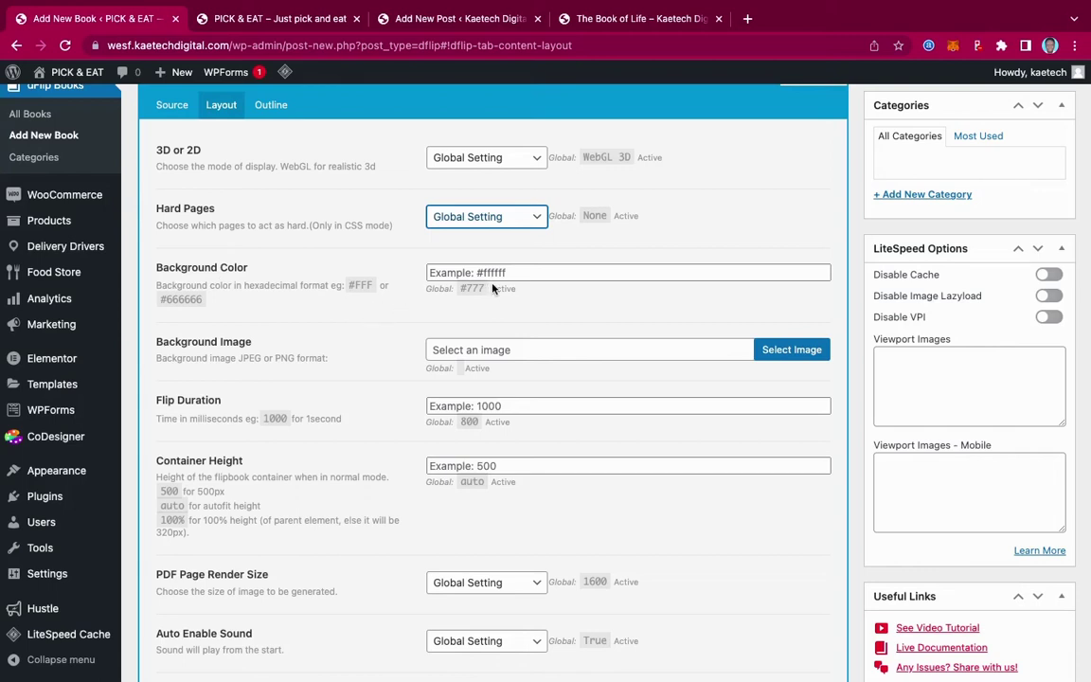
scroll(341, 373, "down", 1)
scroll(340, 373, "down", 2)
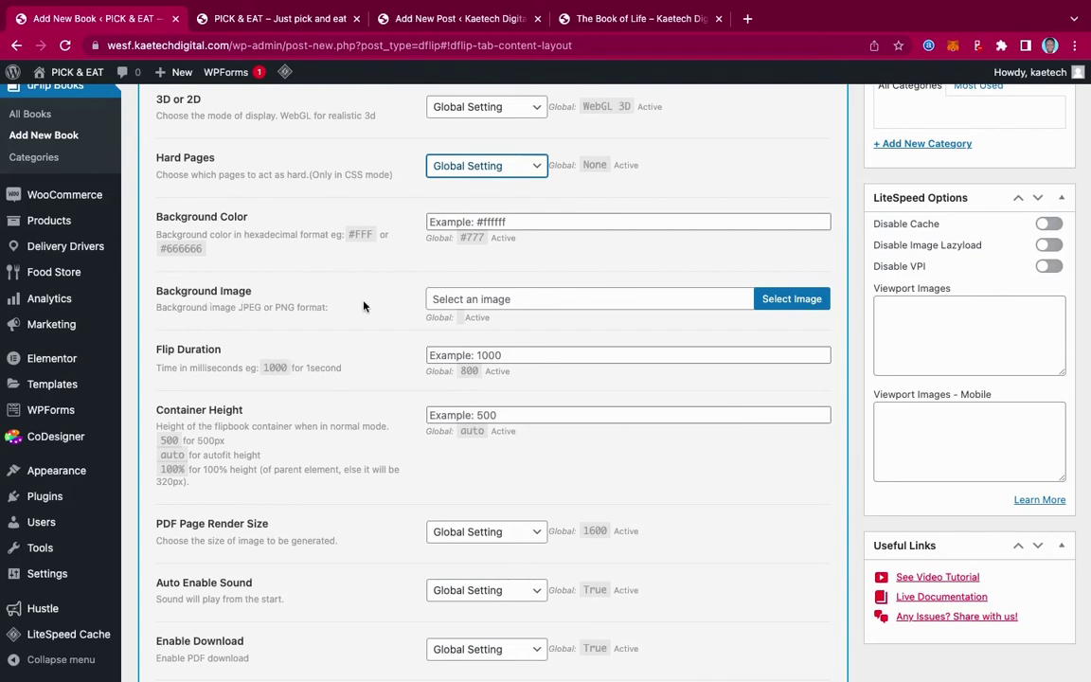
scroll(284, 341, "down", 2)
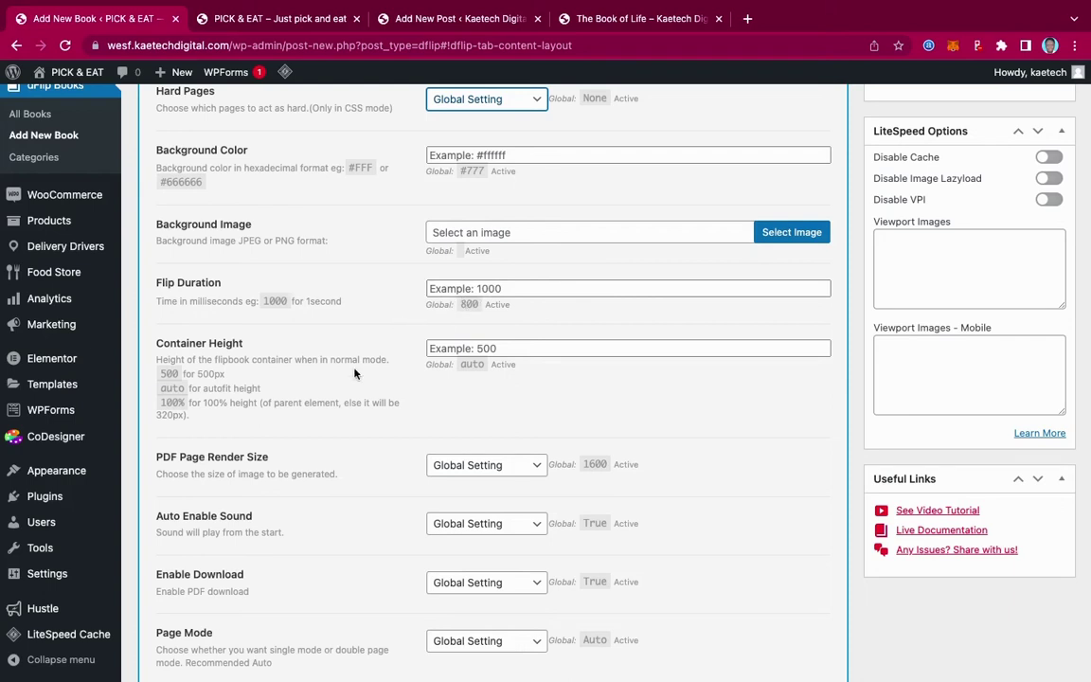
scroll(353, 372, "down", 2)
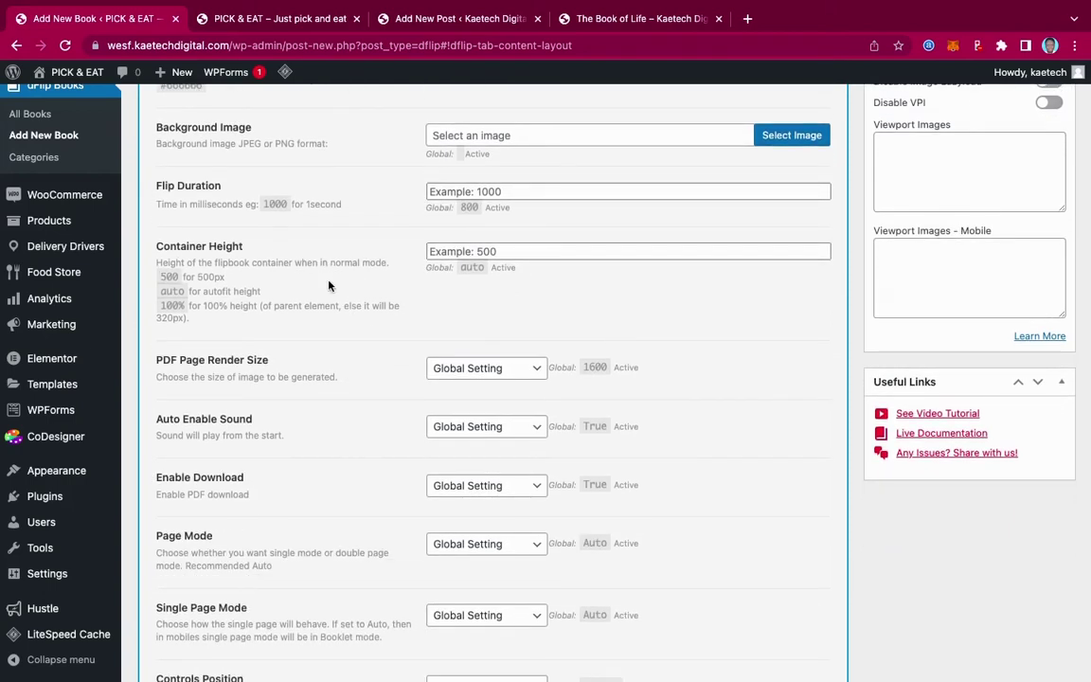
left_click(471, 253)
scroll(354, 310, "down", 3)
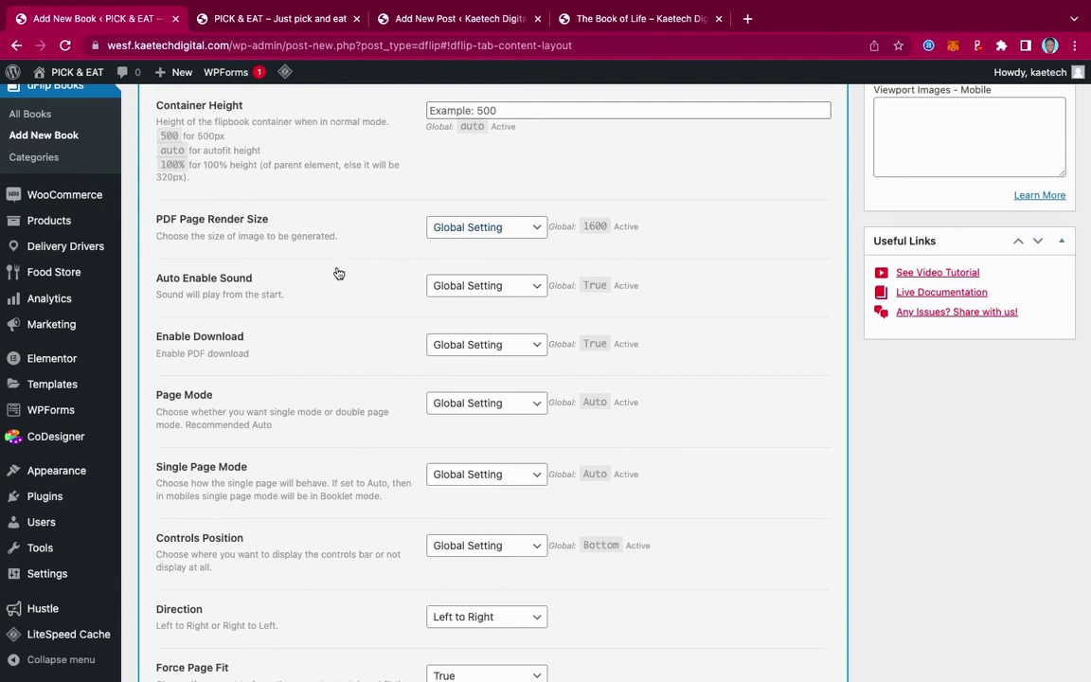
scroll(365, 438, "down", 8)
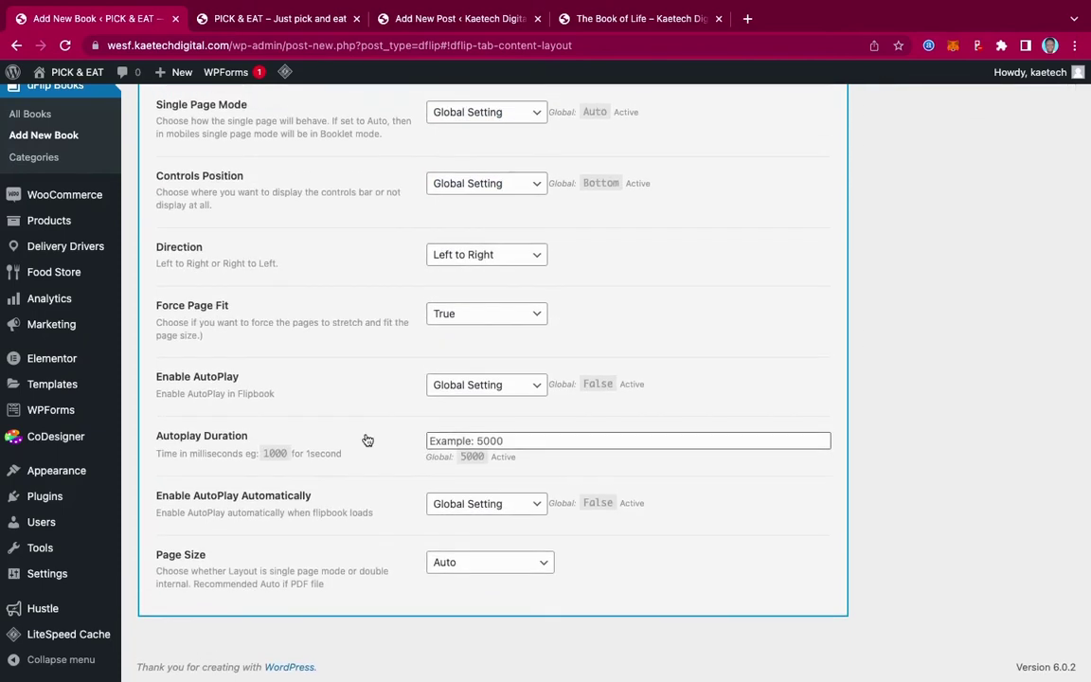
scroll(367, 441, "up", 14)
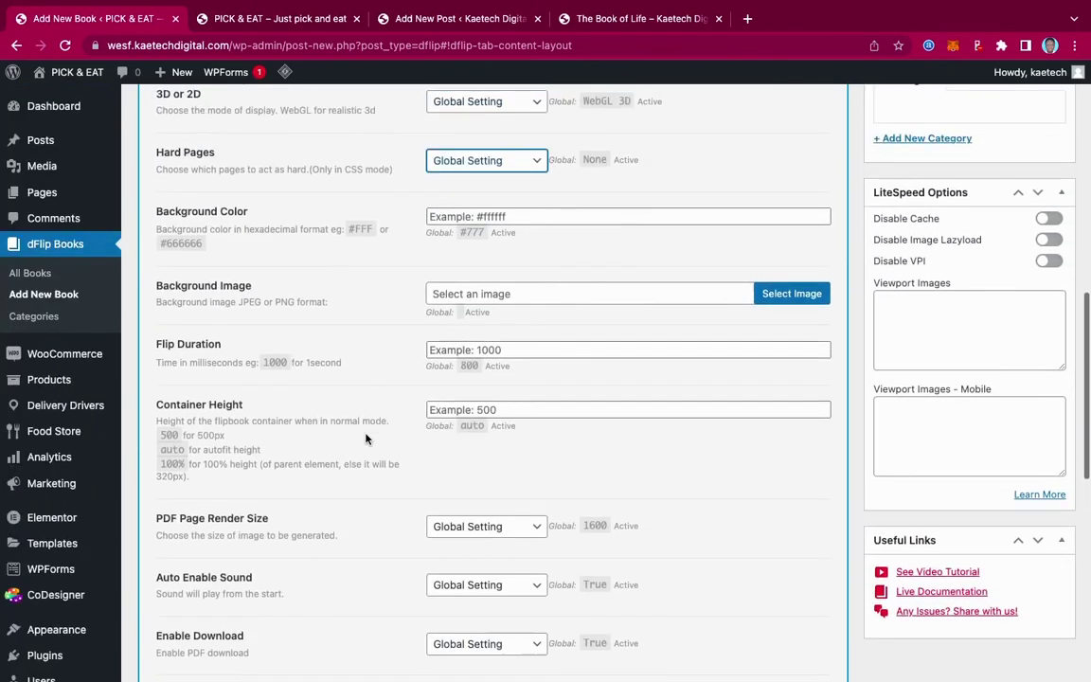
Open the book's outline settings and check the Auto Enable Outline choices, keeping False
scroll(366, 439, "up", 5)
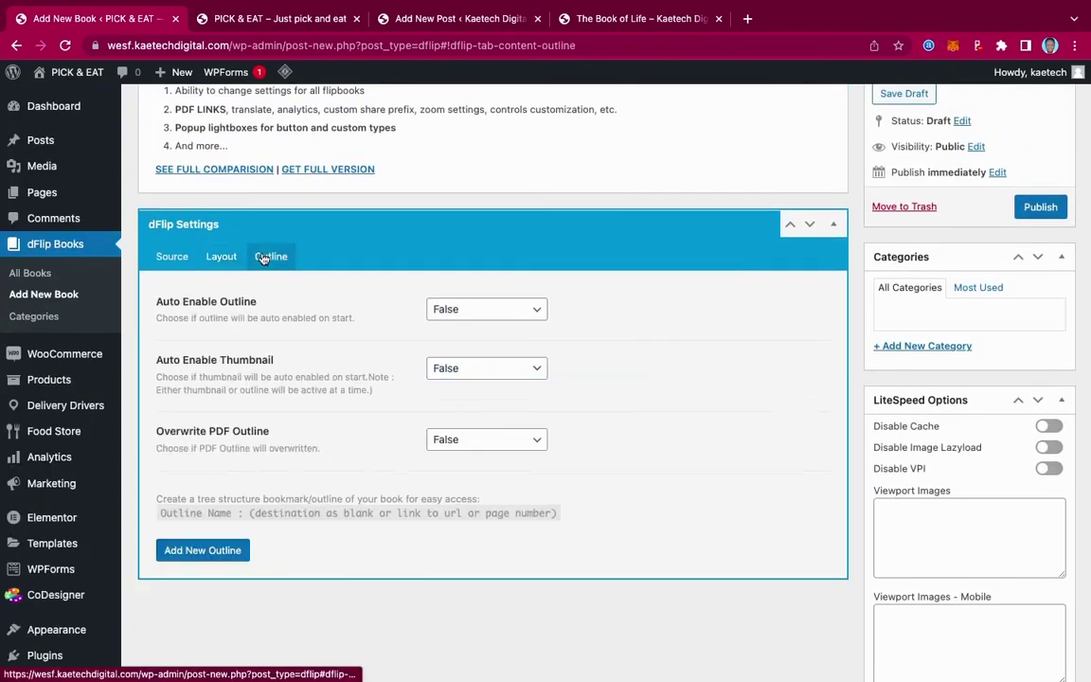
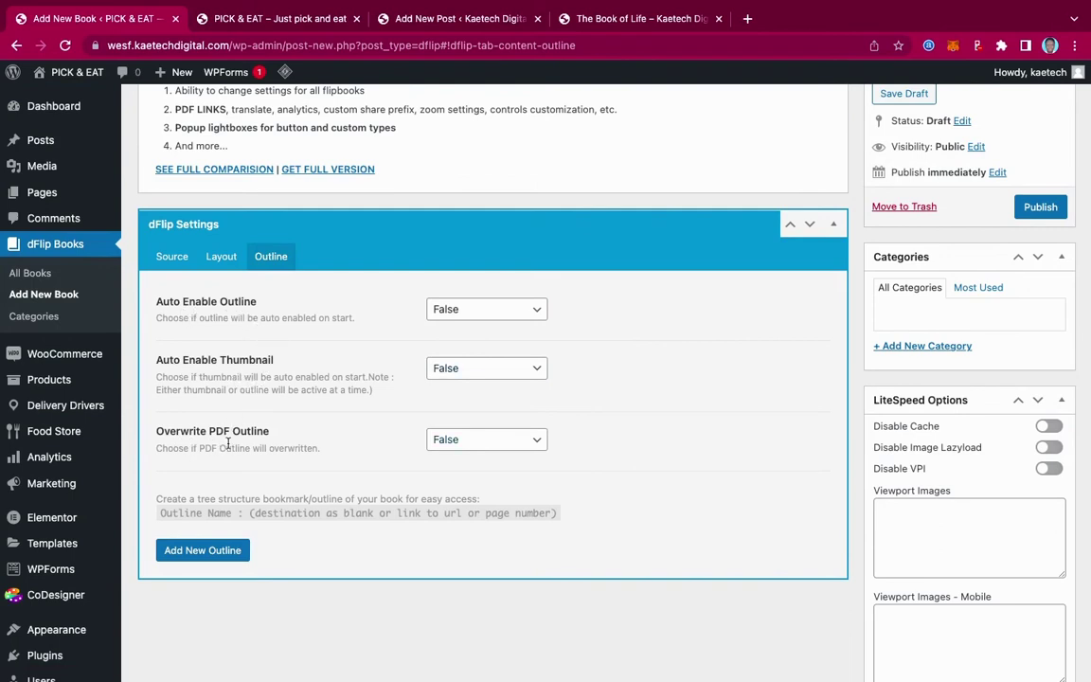
left_click(487, 309)
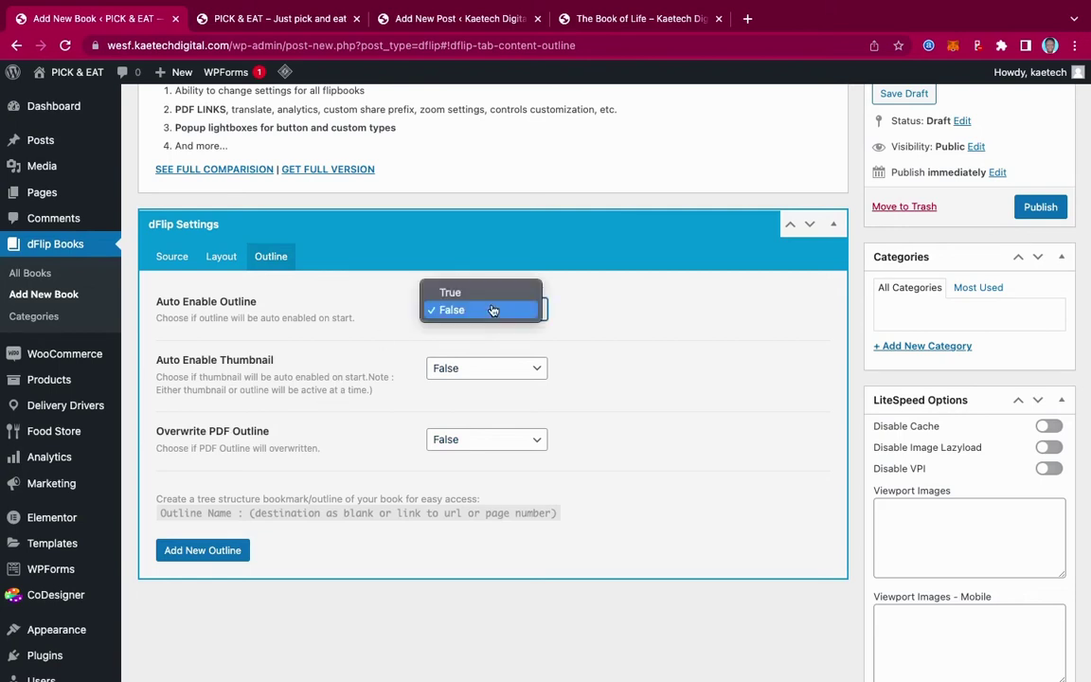
left_click(492, 311)
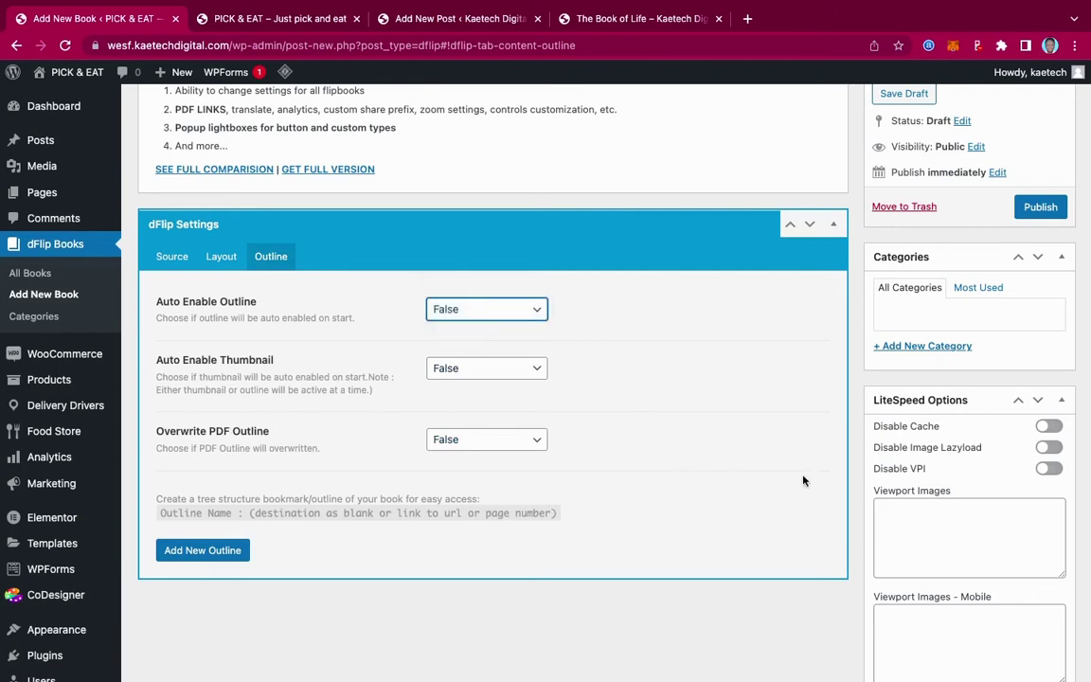
Check the book's most used and full category lists, and publish the book
left_click(978, 288)
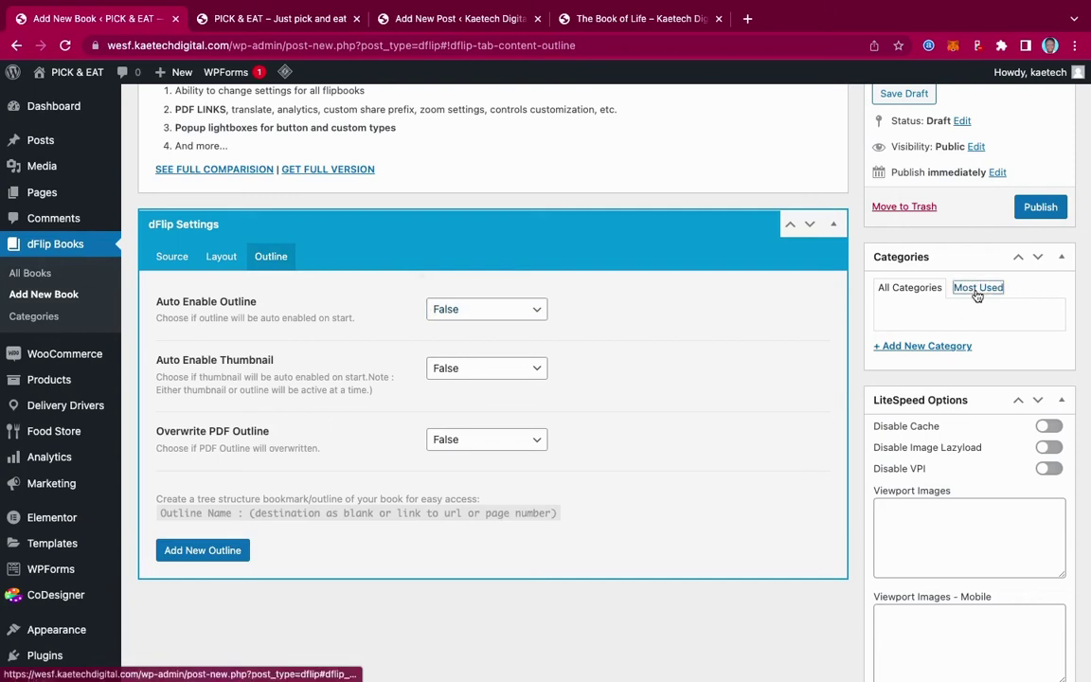
left_click(908, 287)
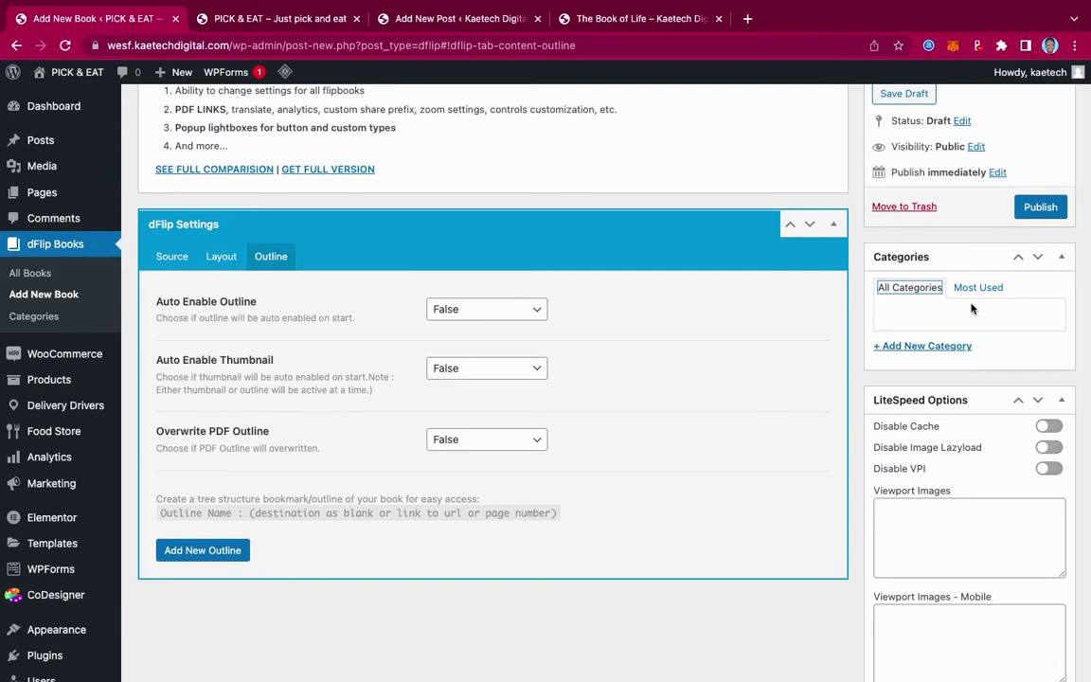
scroll(925, 330, "up", 3)
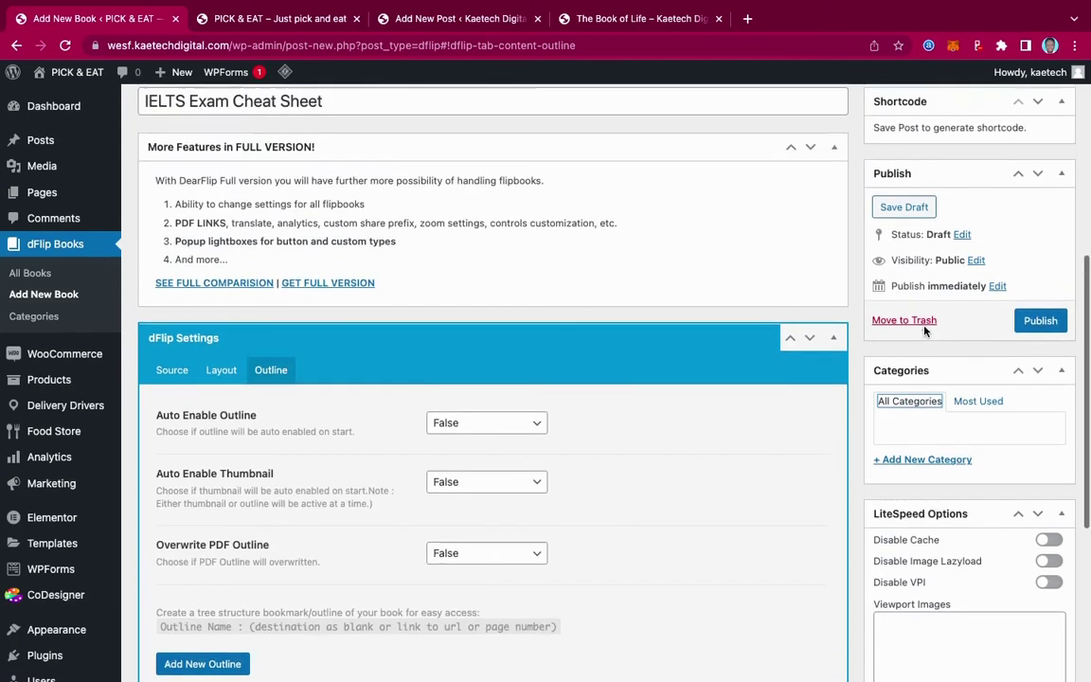
left_click(1039, 354)
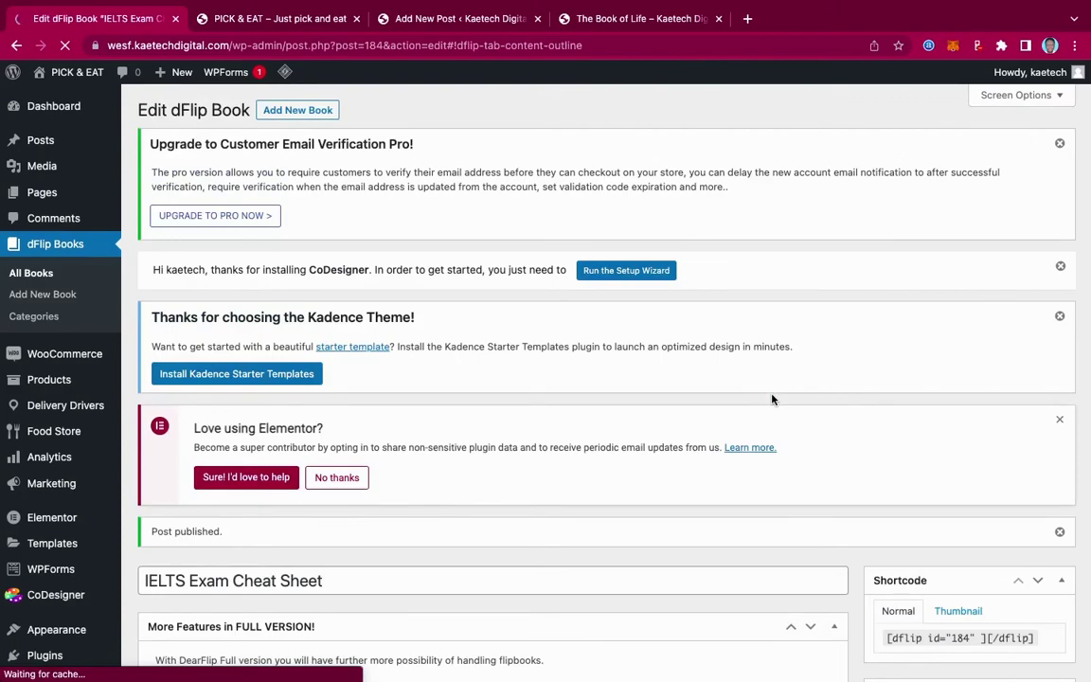
Compare the book's Normal and Thumbnail shortcodes, and copy the Normal one
scroll(772, 398, "down", 5)
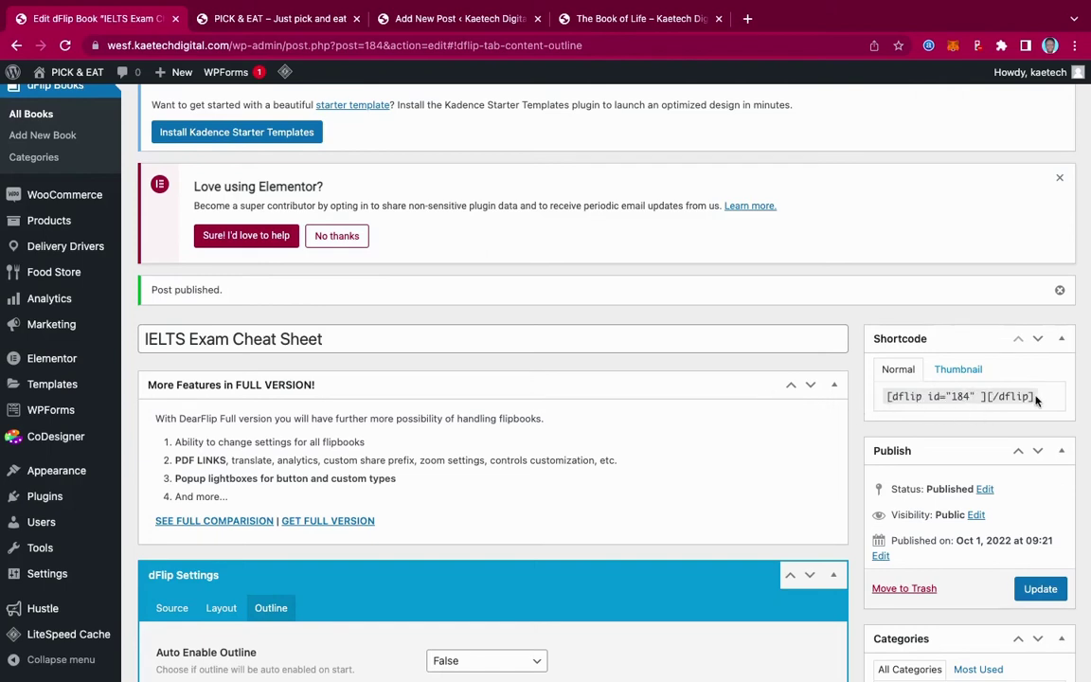
left_click_drag(1037, 399, 878, 400)
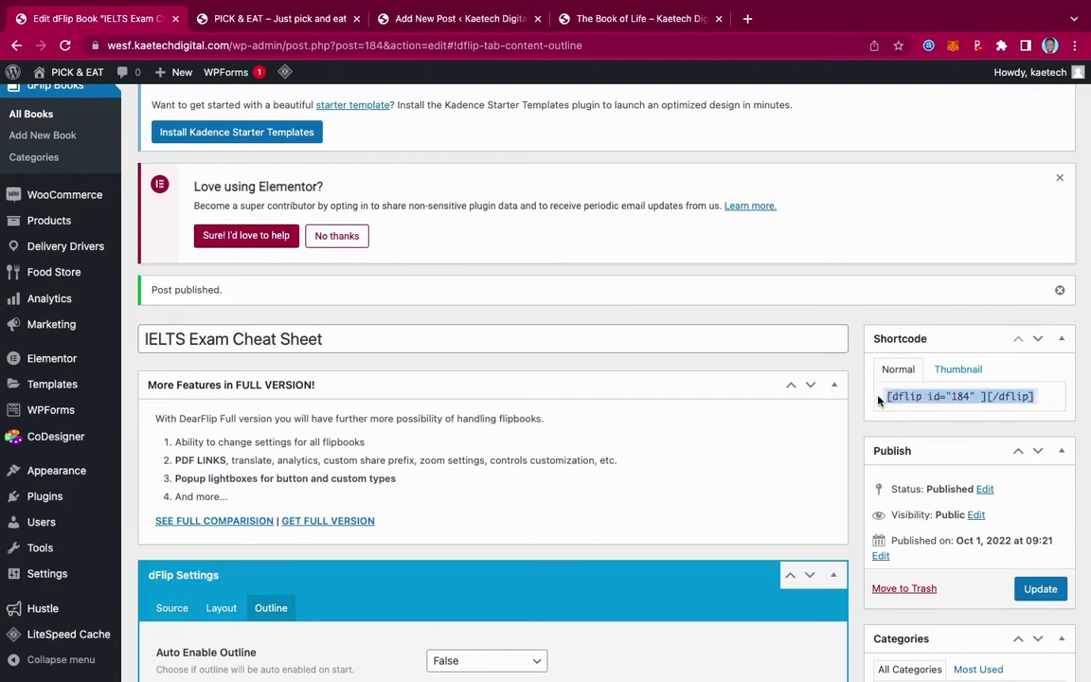
left_click(956, 370)
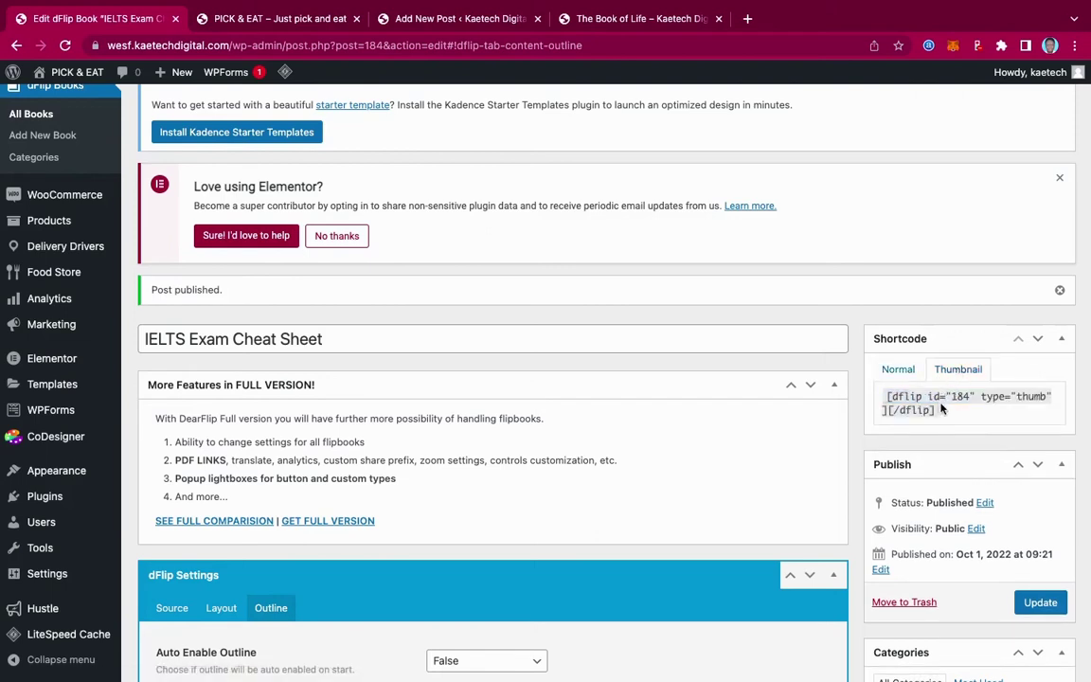
left_click(899, 369)
key("super+c")
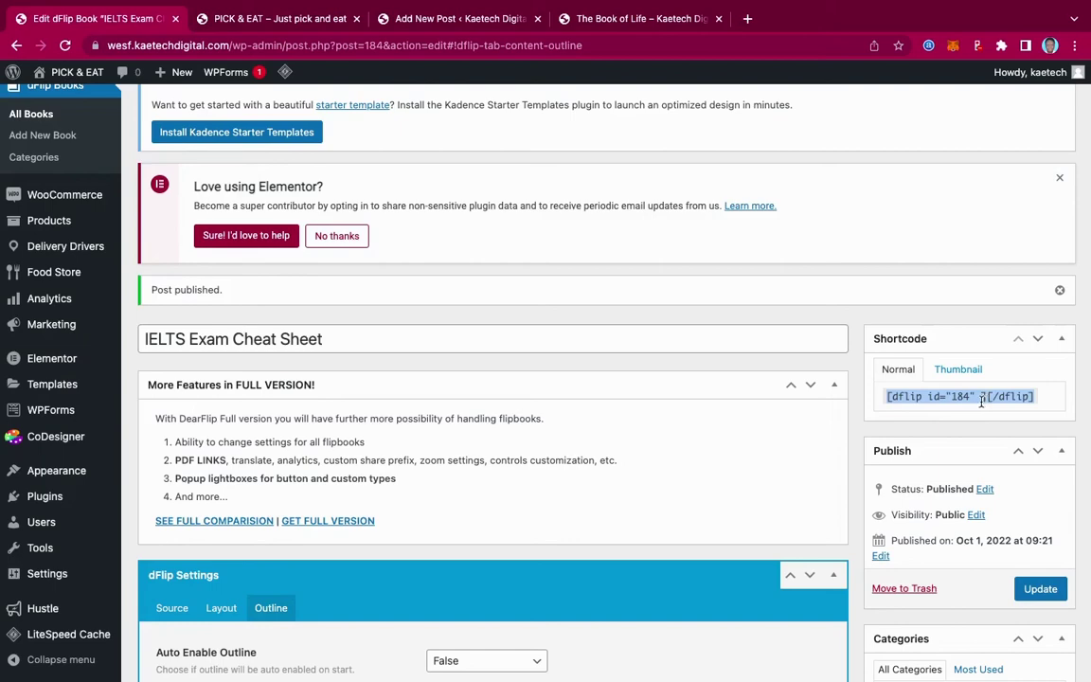
Create a new blog post titled "IELTS Exam Cheat Sheet"
scroll(38, 218, "up", 5)
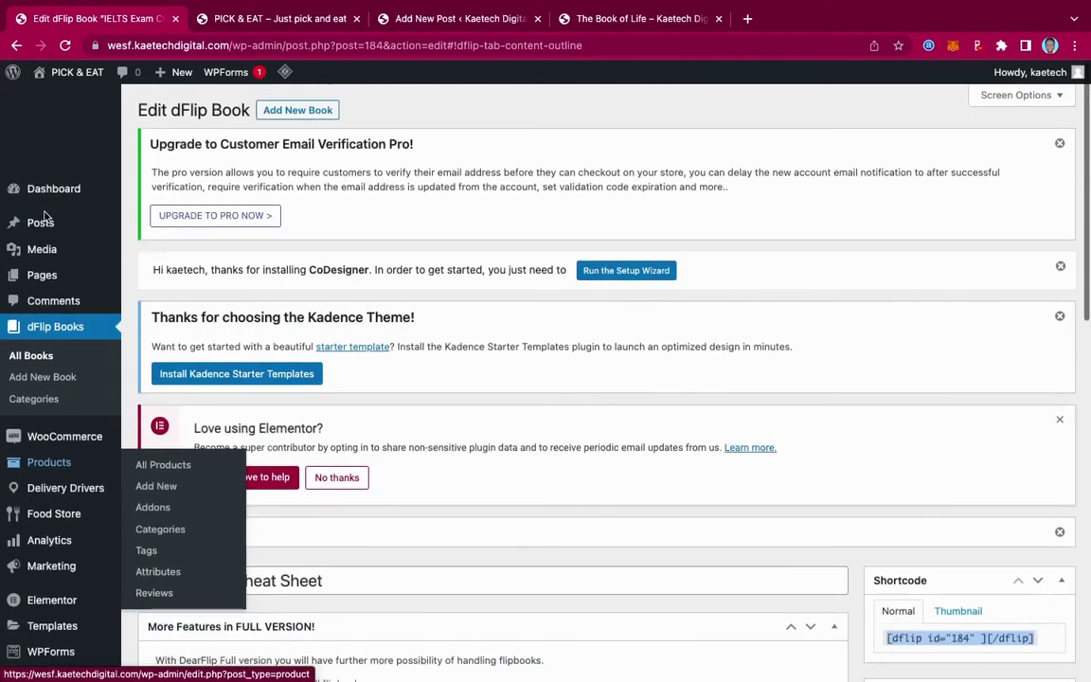
mouse_move(38, 141)
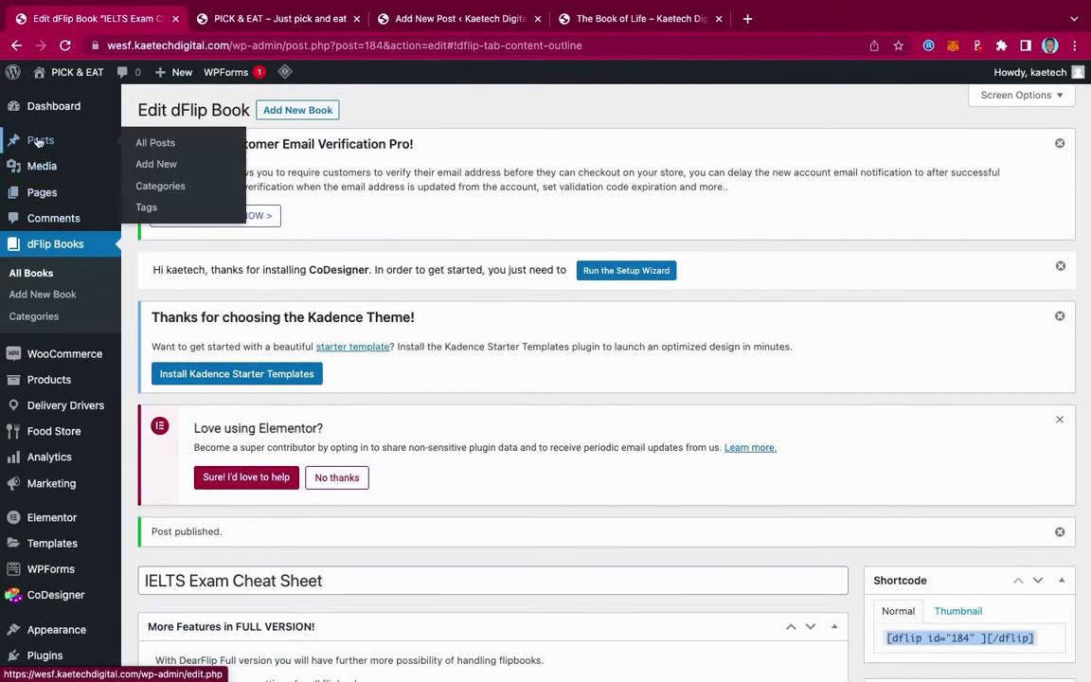
left_click(155, 164)
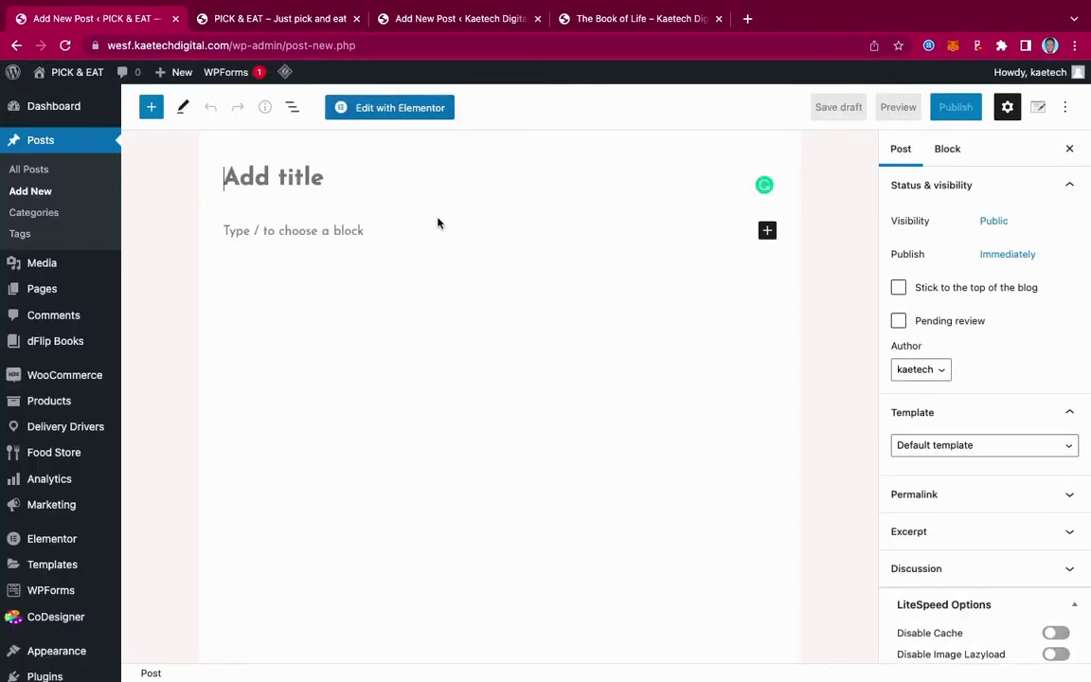
type("IELTS")
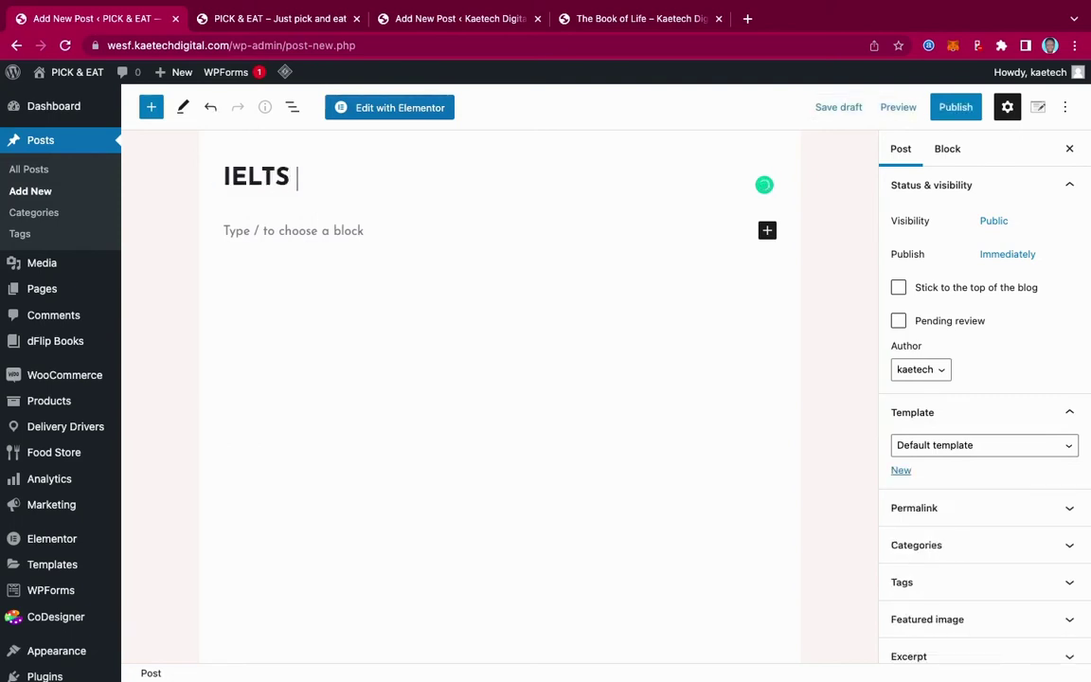
type(" Exam")
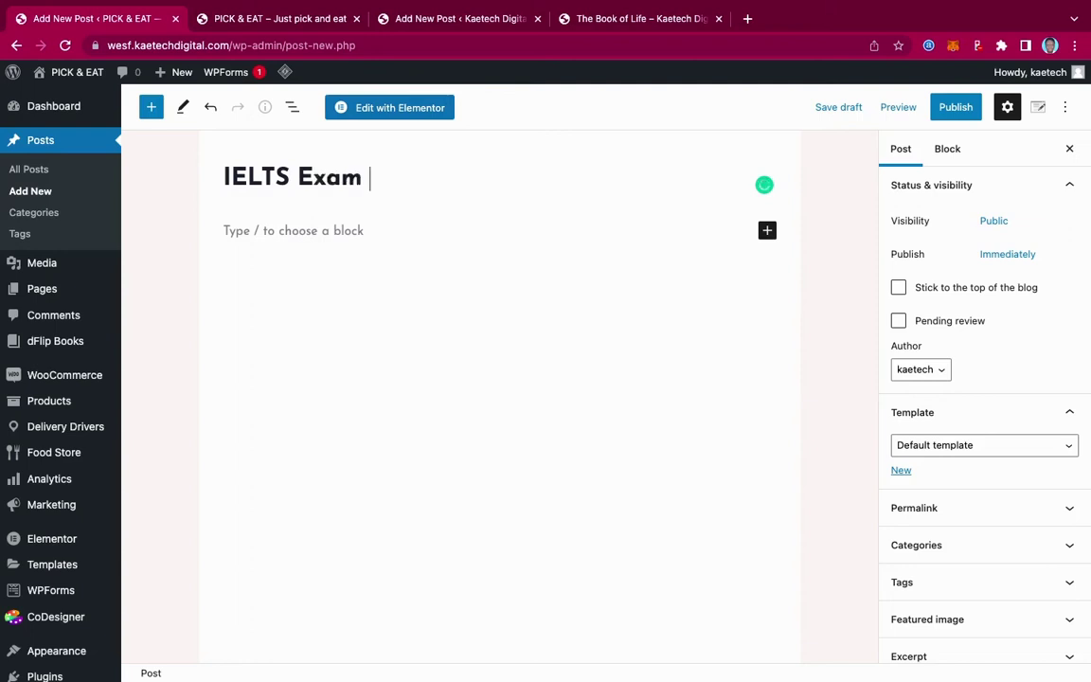
type(" Cheat Sheet")
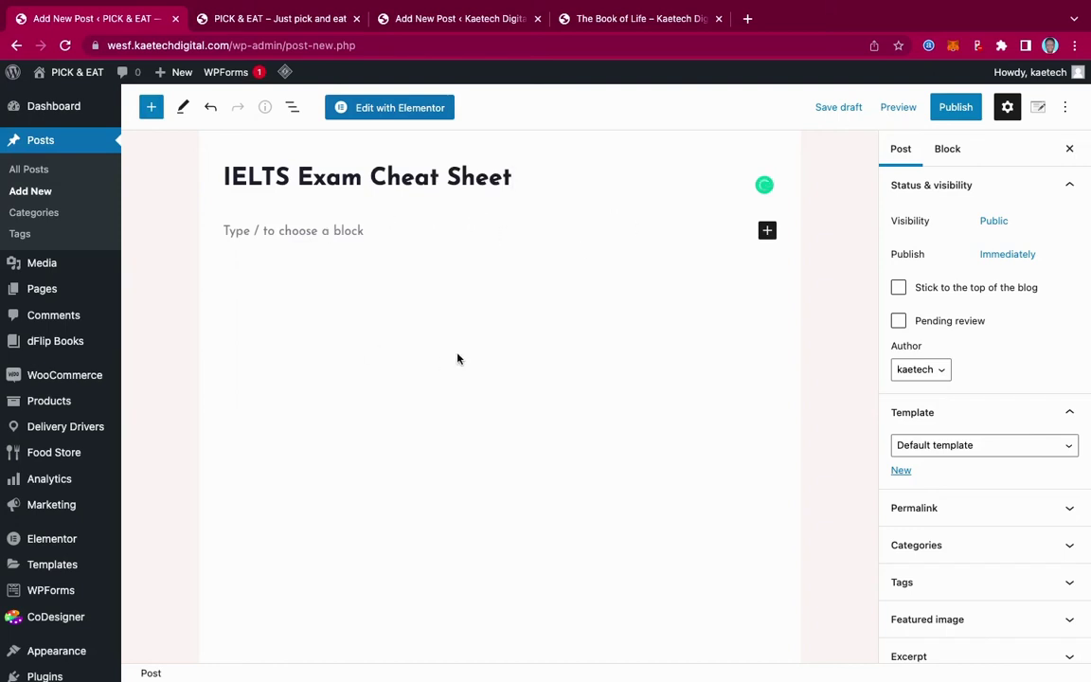
Insert a Shortcode block in the post body containing the copied shortcode [dflip id="184" ][/dflip]
left_click(768, 233)
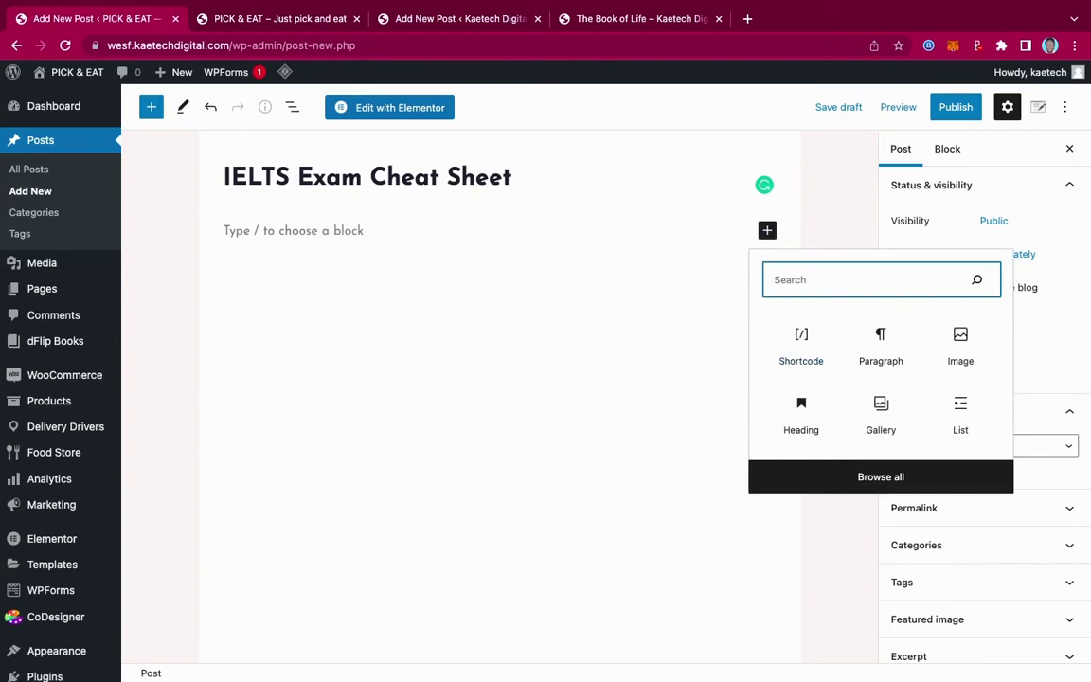
type("searc")
key("BackSpace")
key("BackSpace")
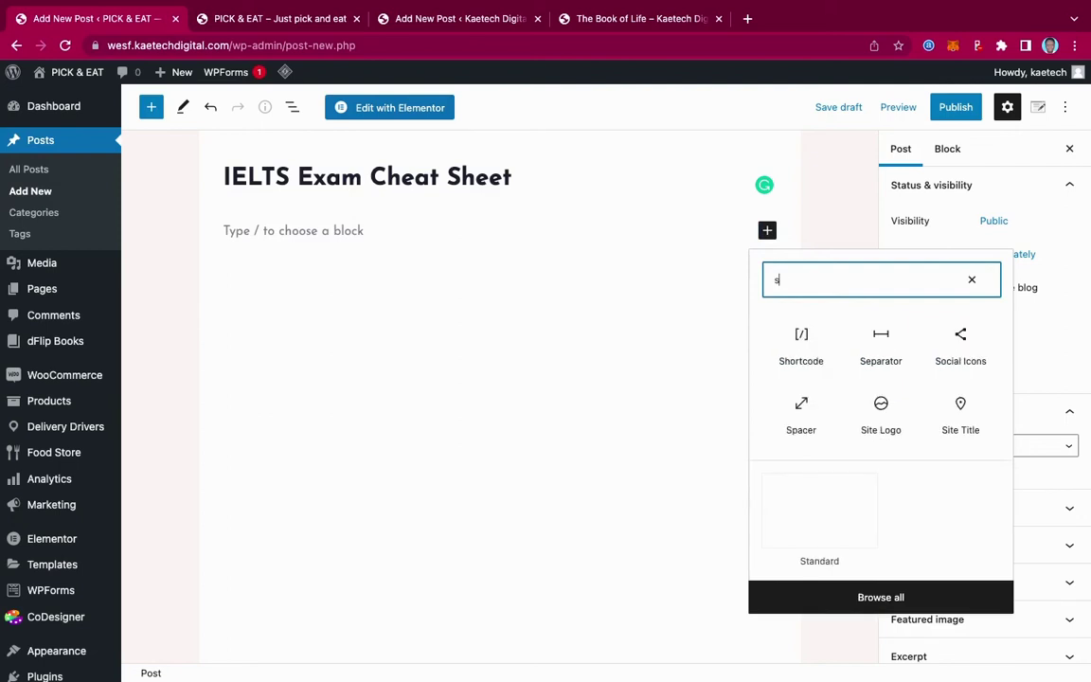
type("ho")
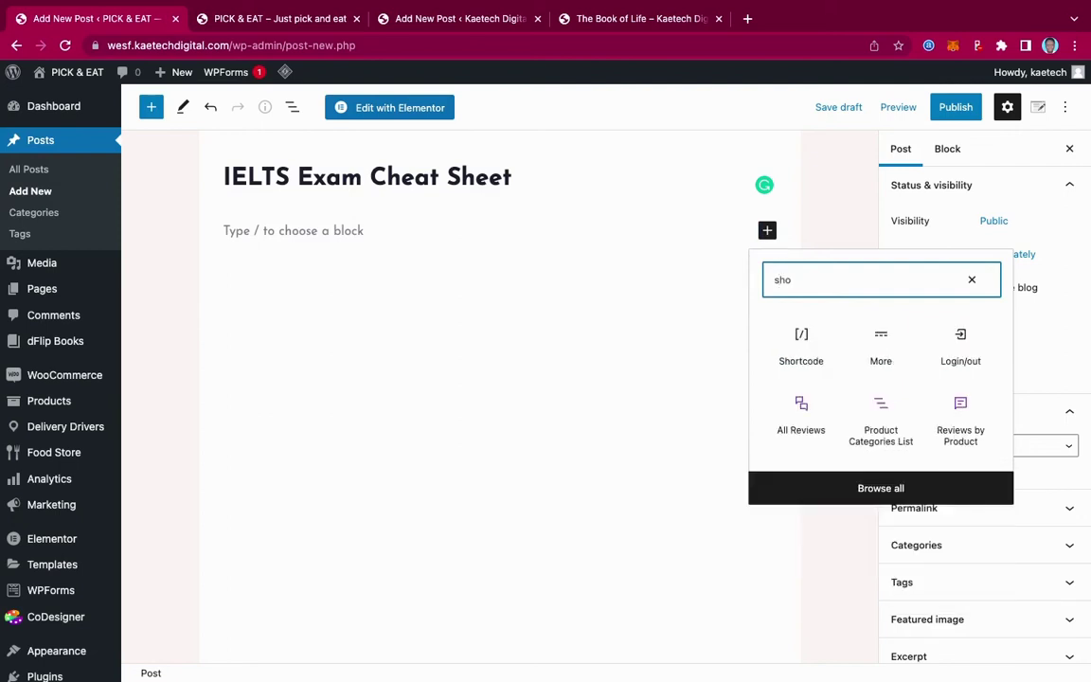
left_click(803, 348)
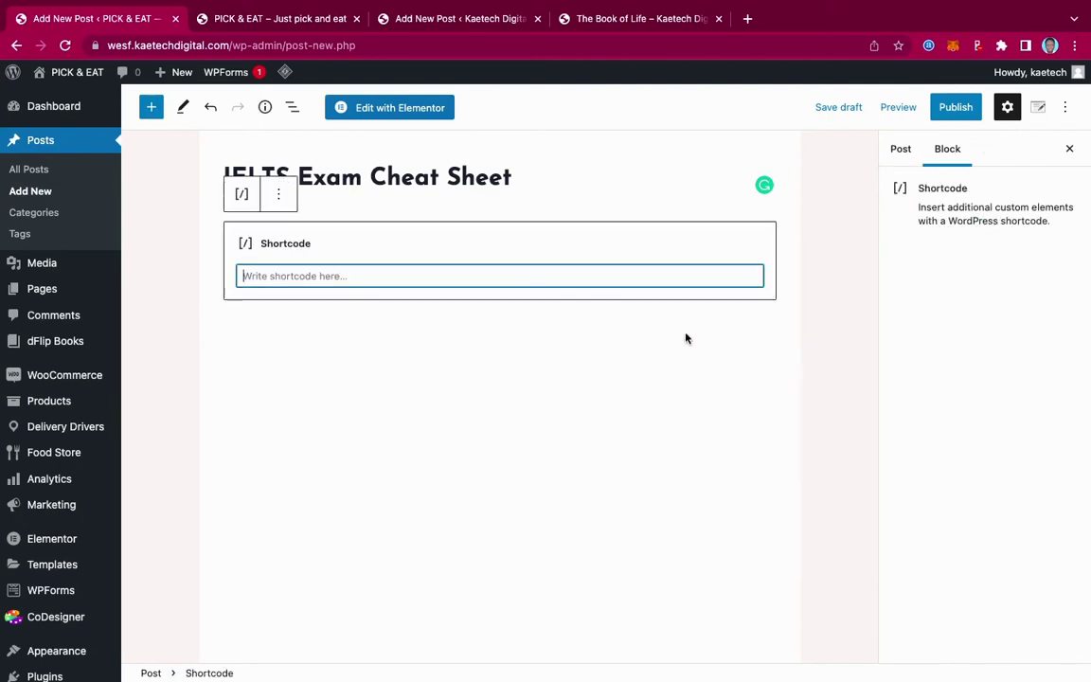
key("super+v")
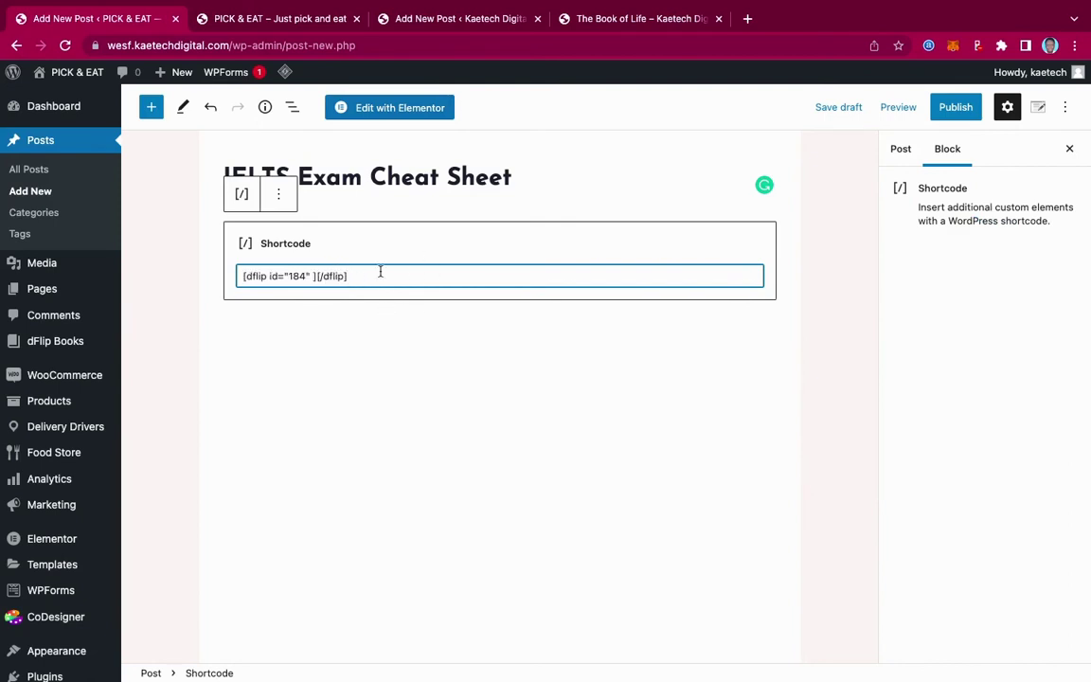
Check the template choices in the post's settings, keeping Default template
left_click(902, 152)
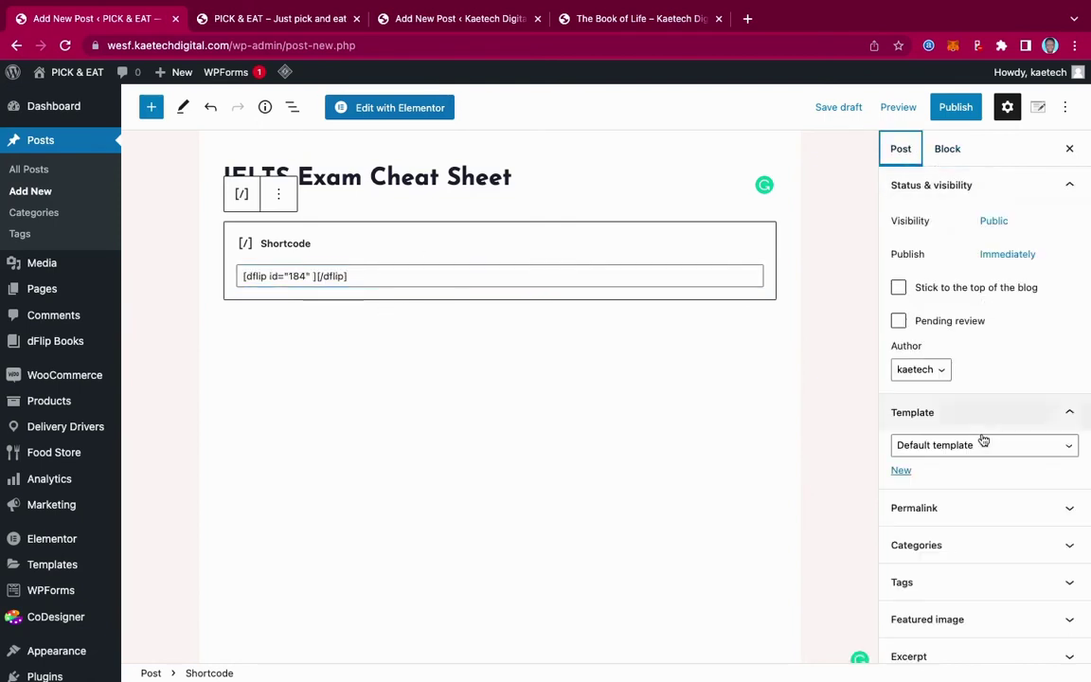
scroll(981, 440, "down", 2)
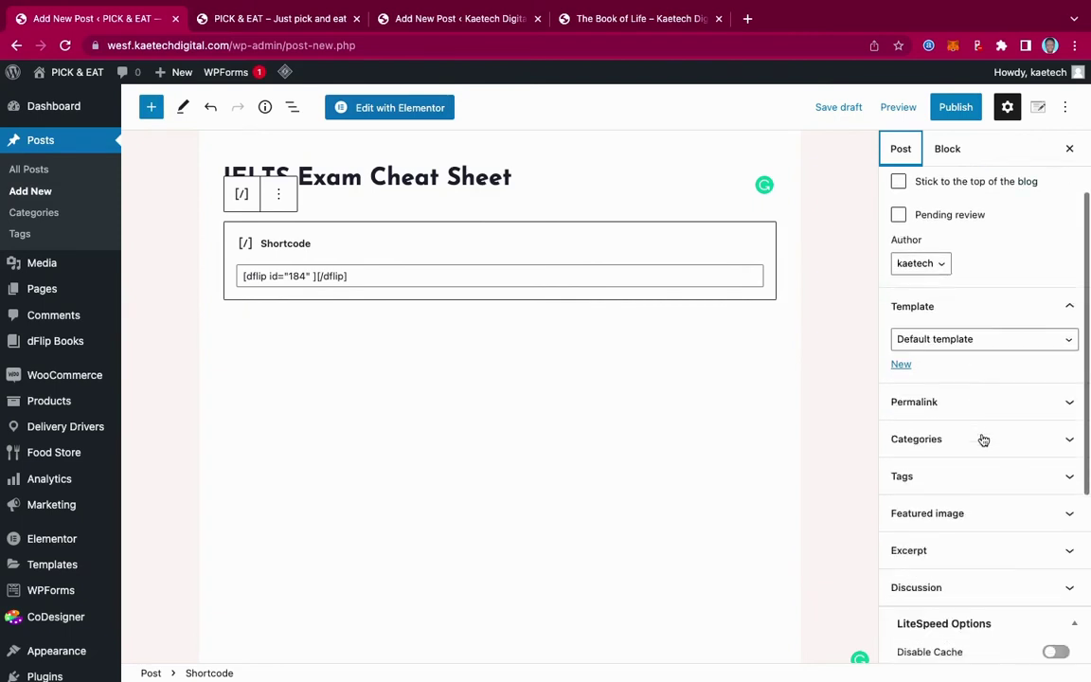
left_click(976, 341)
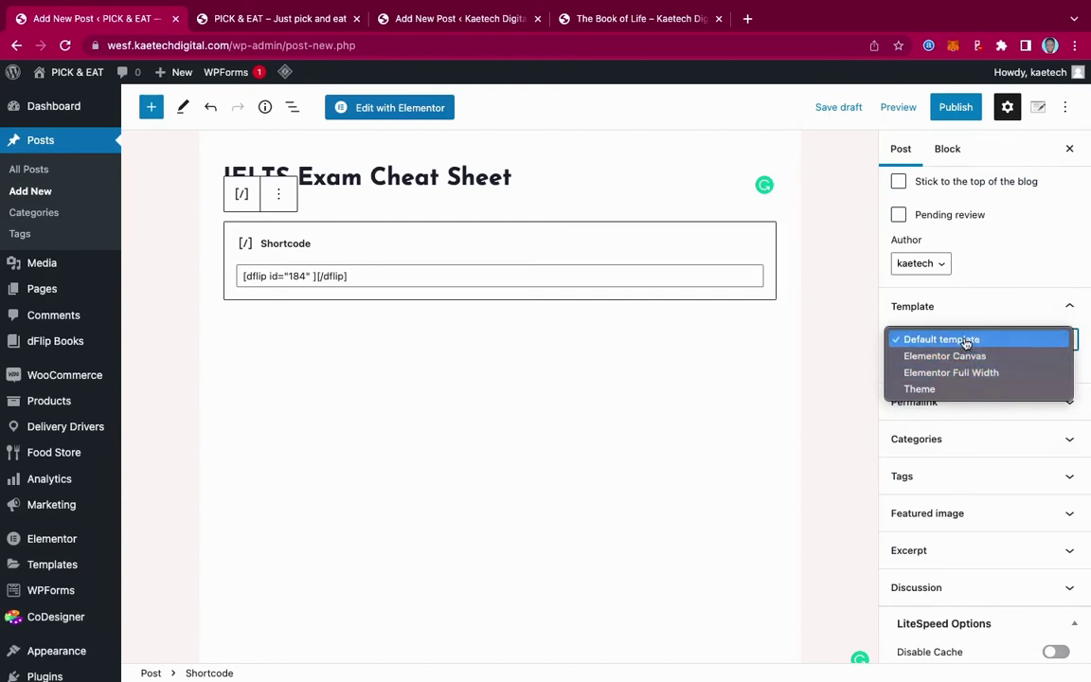
left_click(968, 340)
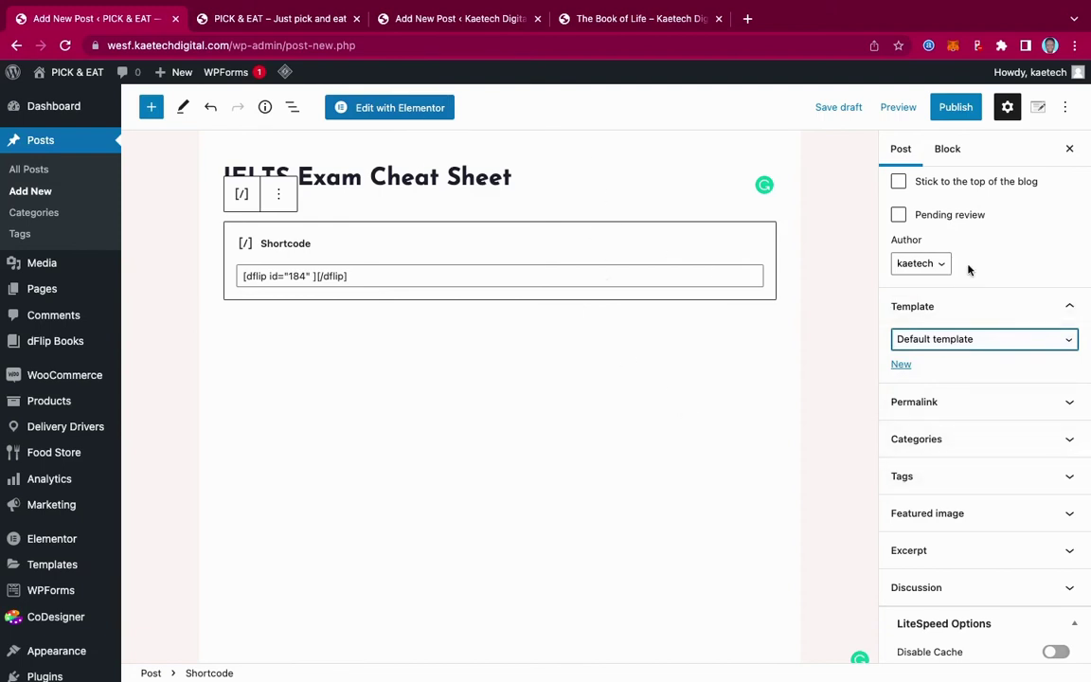
Set the media library photo of three burgers on a wooden table as the post's featured image
scroll(968, 268, "up", 5)
scroll(968, 268, "down", 10)
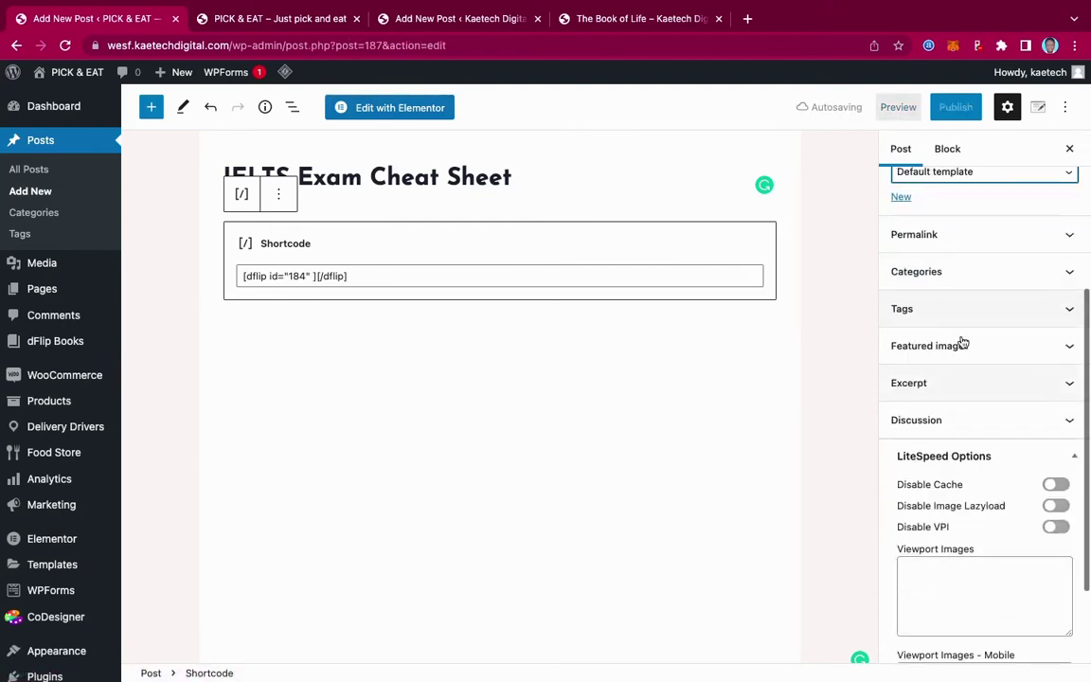
left_click(963, 345)
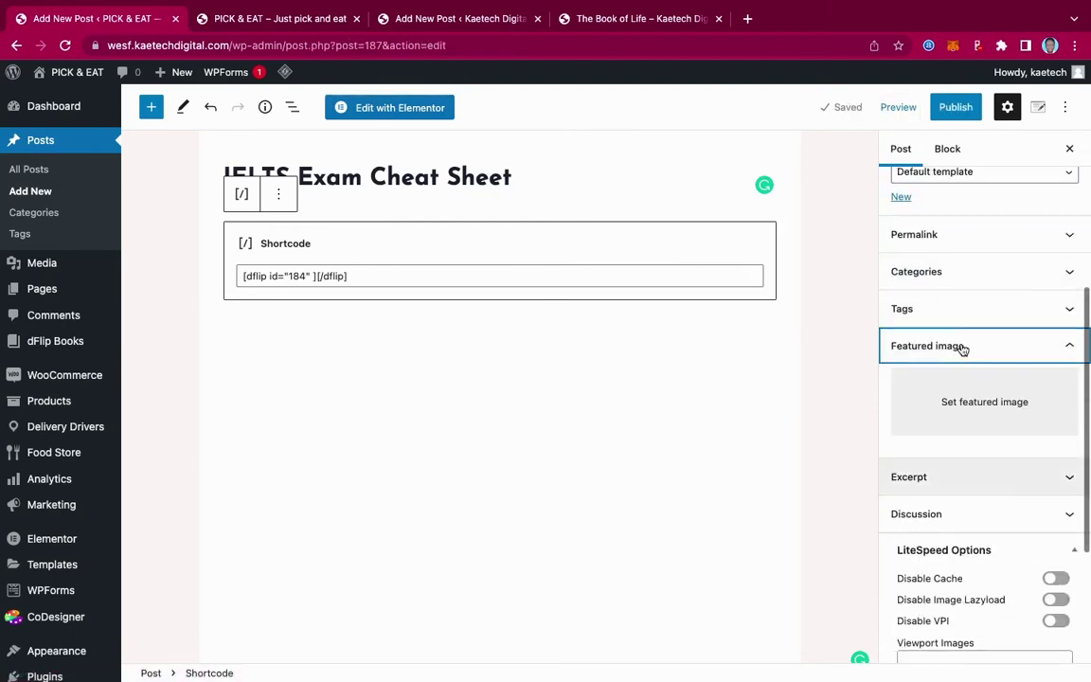
left_click(976, 411)
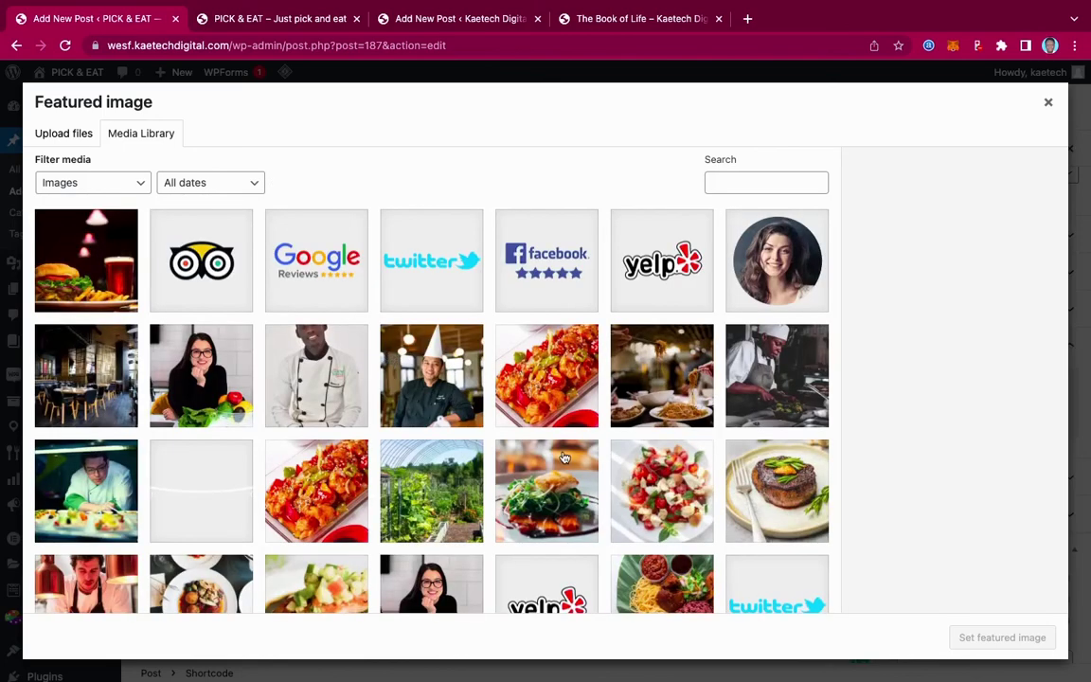
scroll(564, 458, "down", 10)
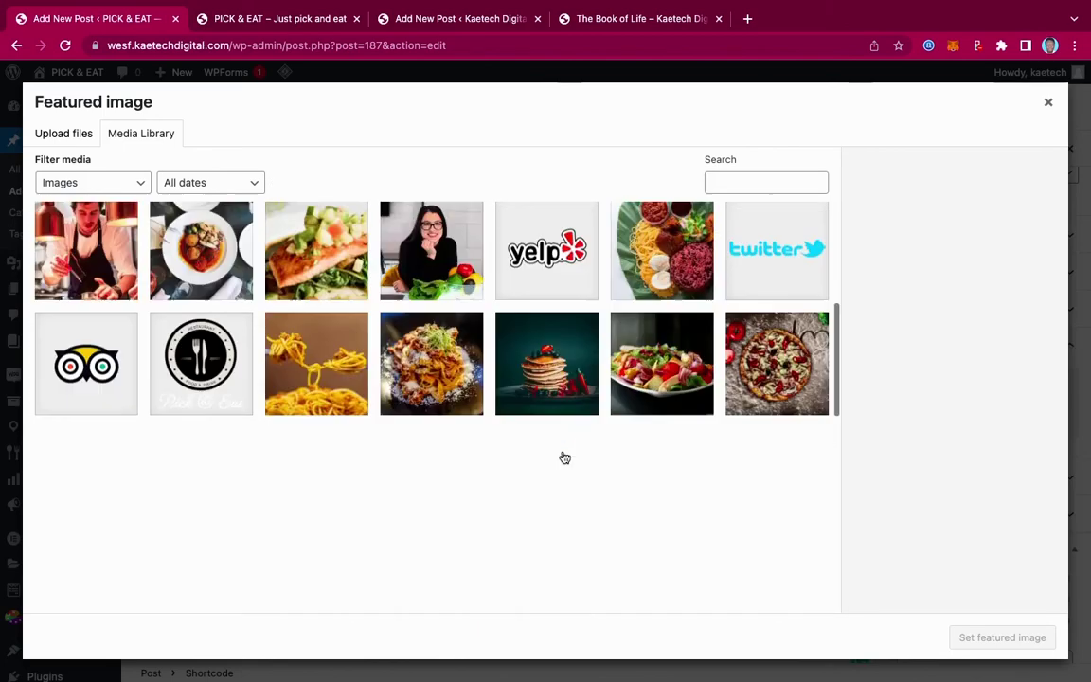
scroll(563, 458, "down", 5)
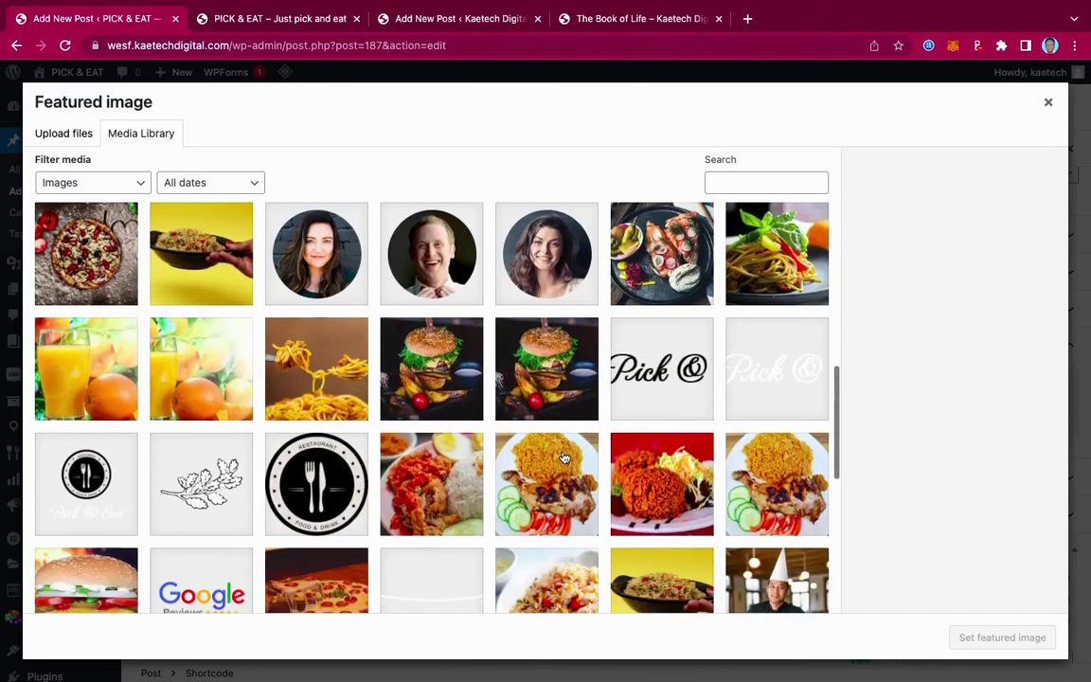
scroll(563, 458, "down", 1)
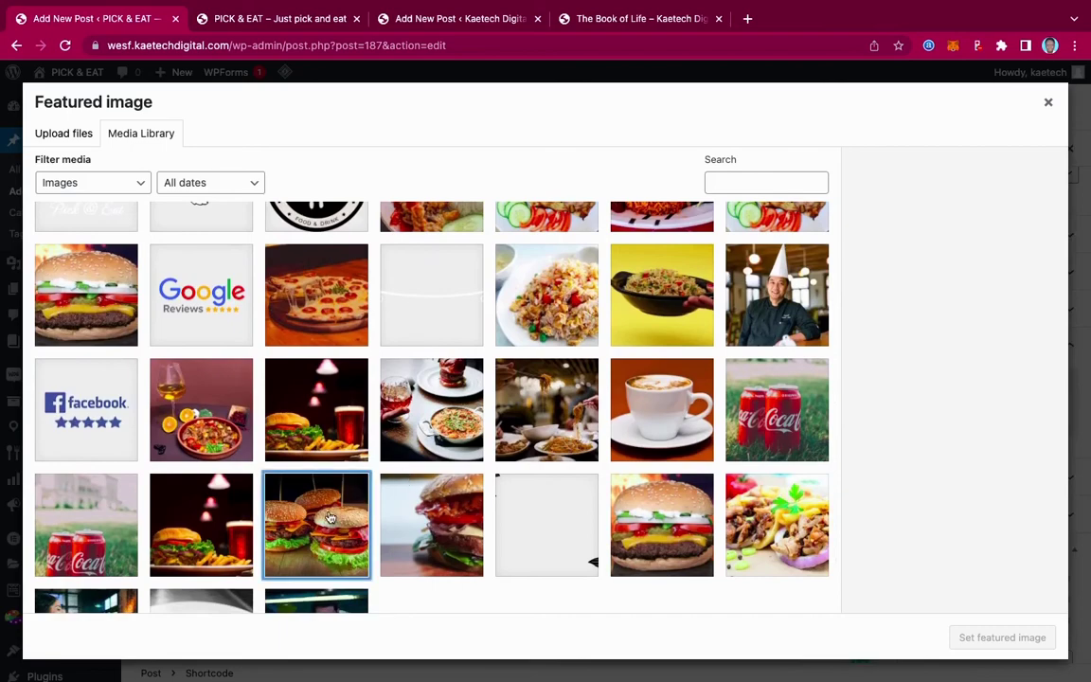
left_click(297, 466)
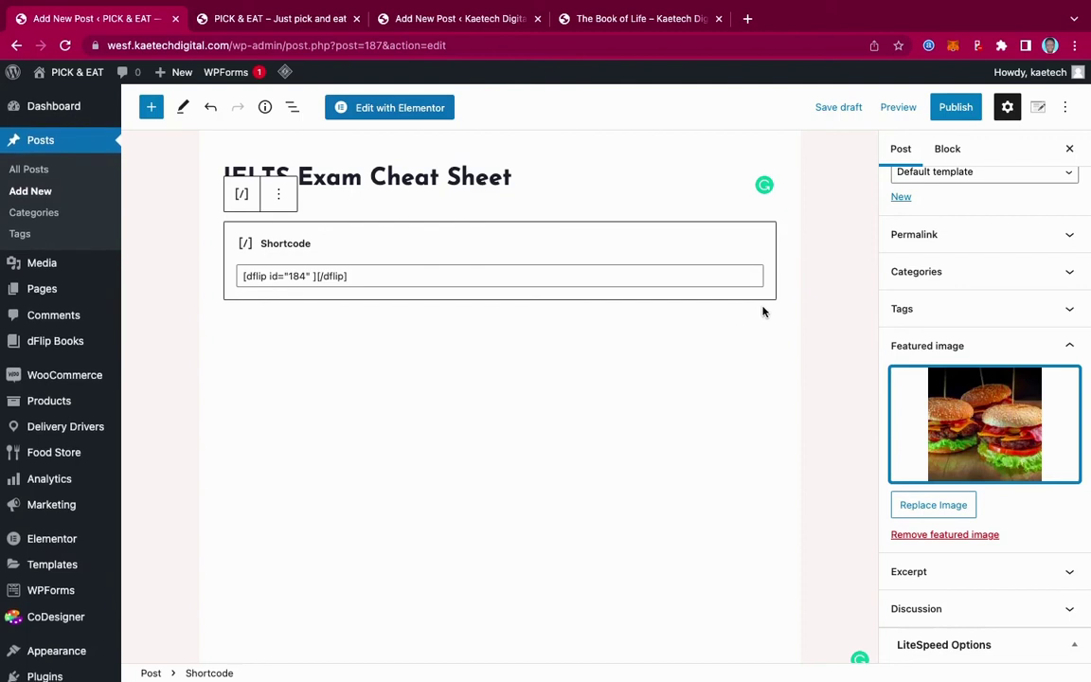
Publish the "IELTS Exam Cheat Sheet" post, confirming the pre-publish check
scroll(946, 313, "up", 5)
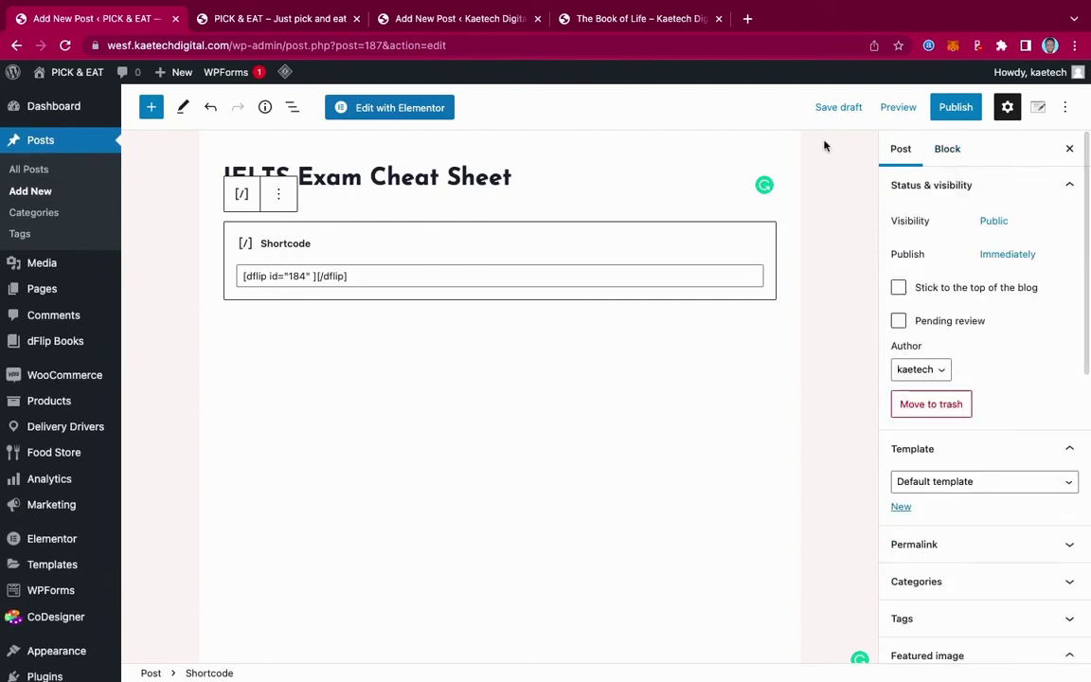
left_click(962, 106)
left_click(949, 107)
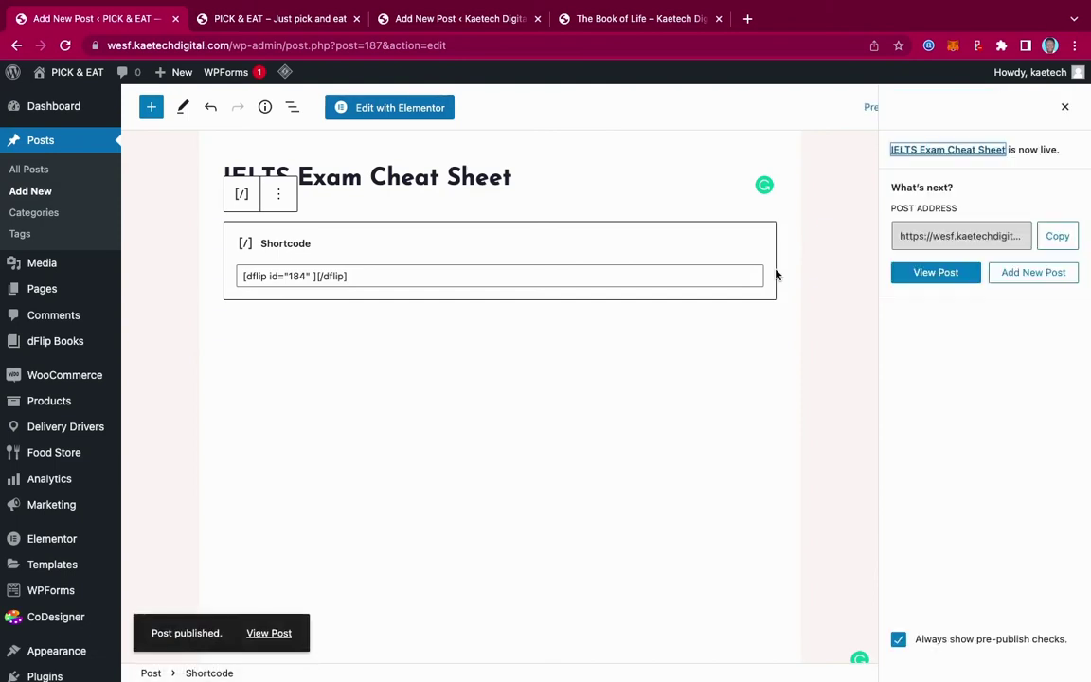
Open the published post in a new browser tab, dismiss the promotional popup and check the embedded flipbook
right_click(269, 634)
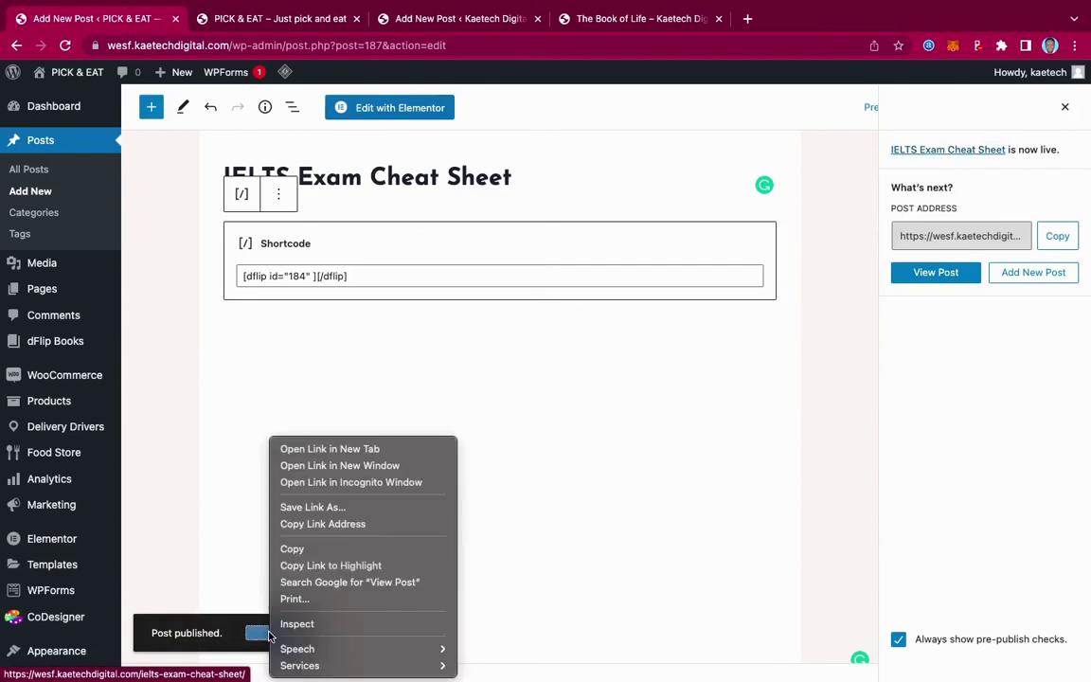
left_click(310, 448)
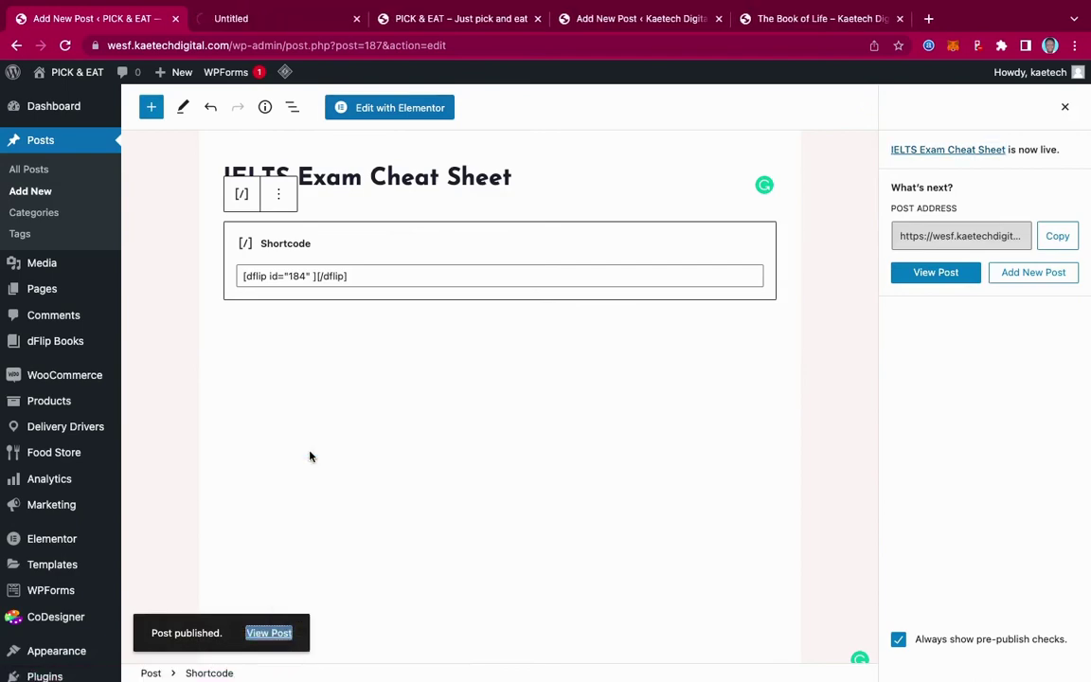
key("ctrl+Tab")
scroll(868, 456, "down", 3)
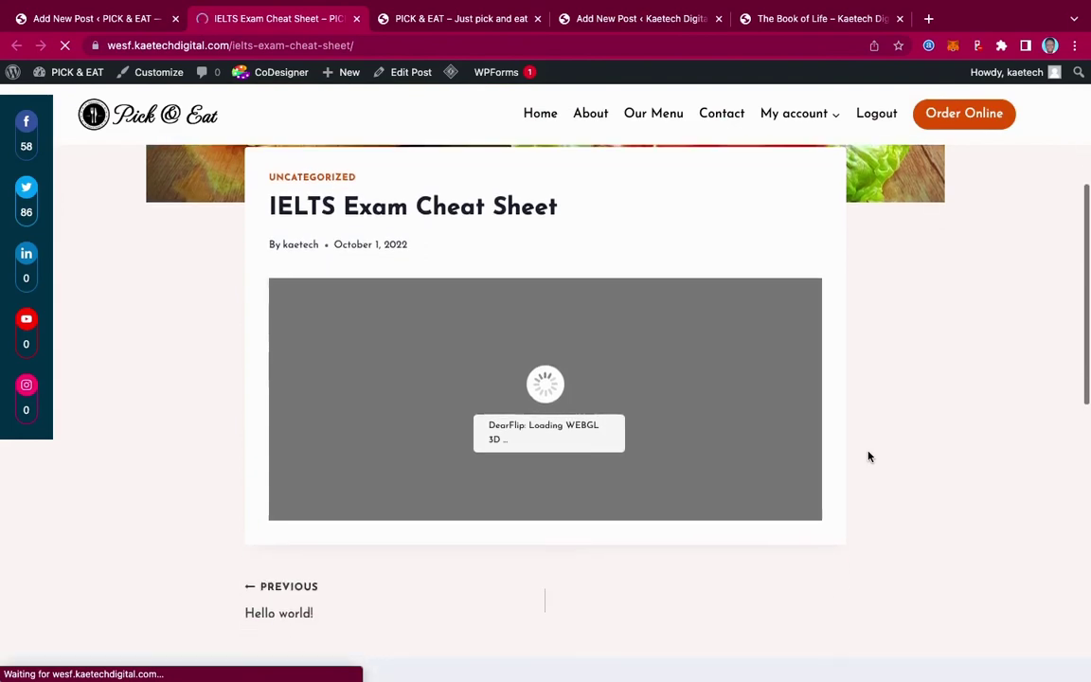
scroll(868, 456, "up", 2)
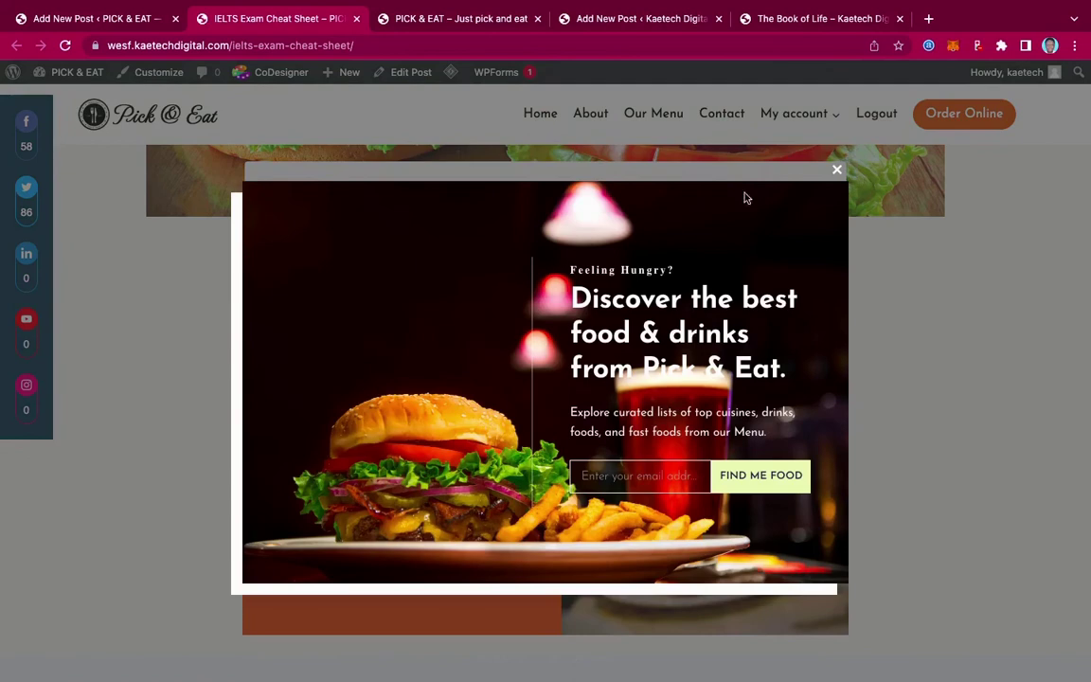
left_click(835, 169)
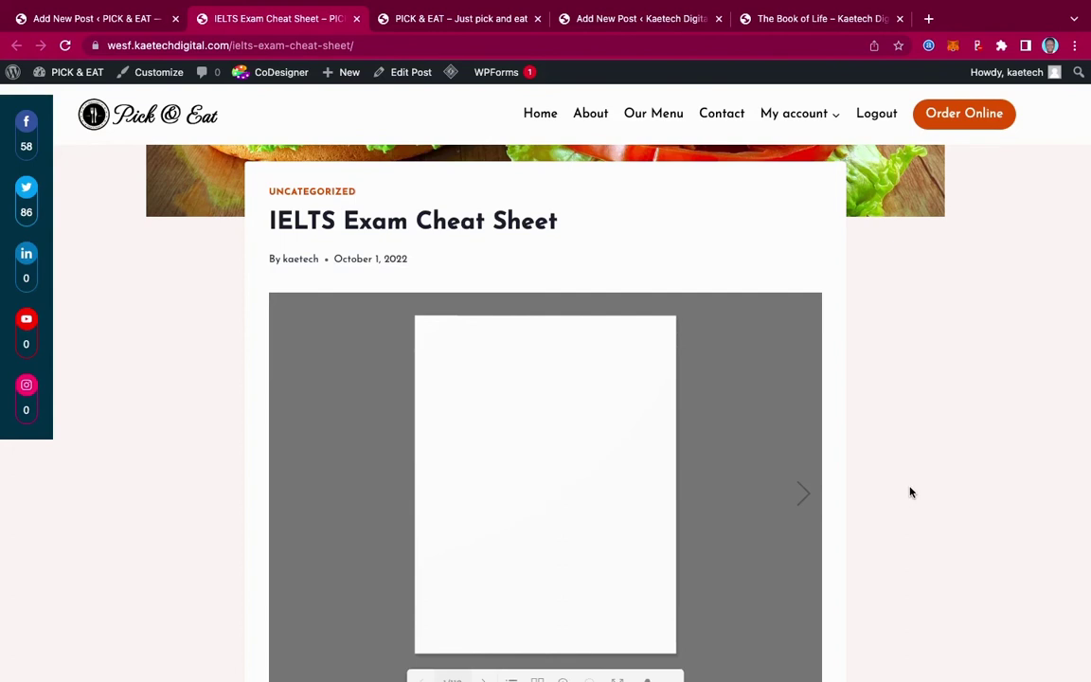
scroll(909, 491, "down", 2)
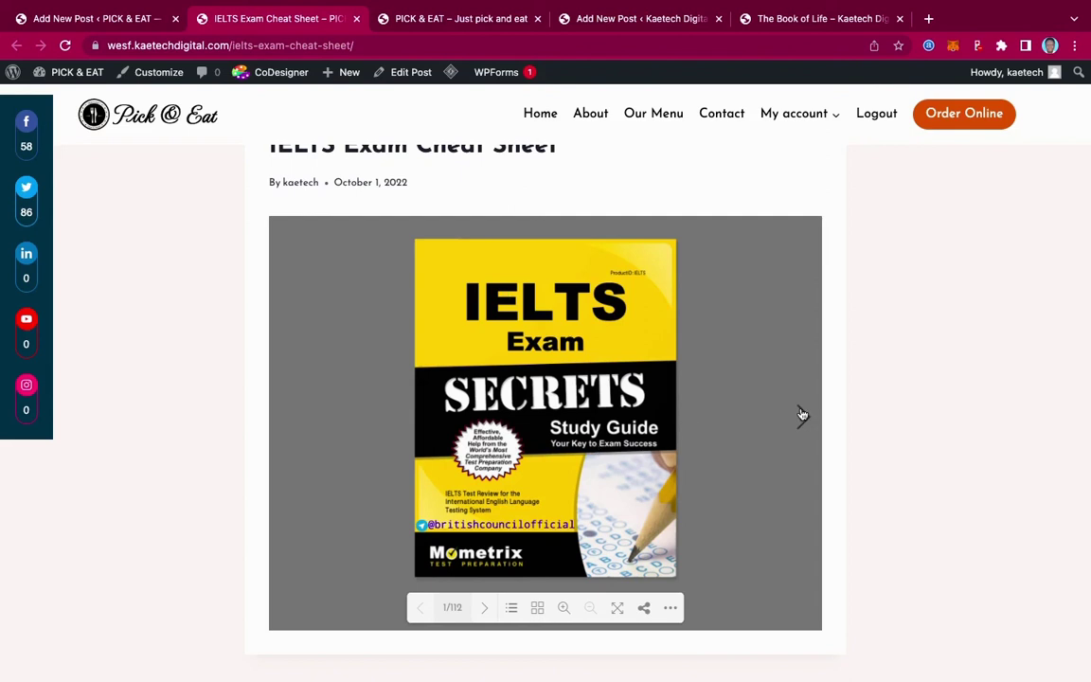
scroll(908, 380, "up", 2)
scroll(908, 380, "down", 3)
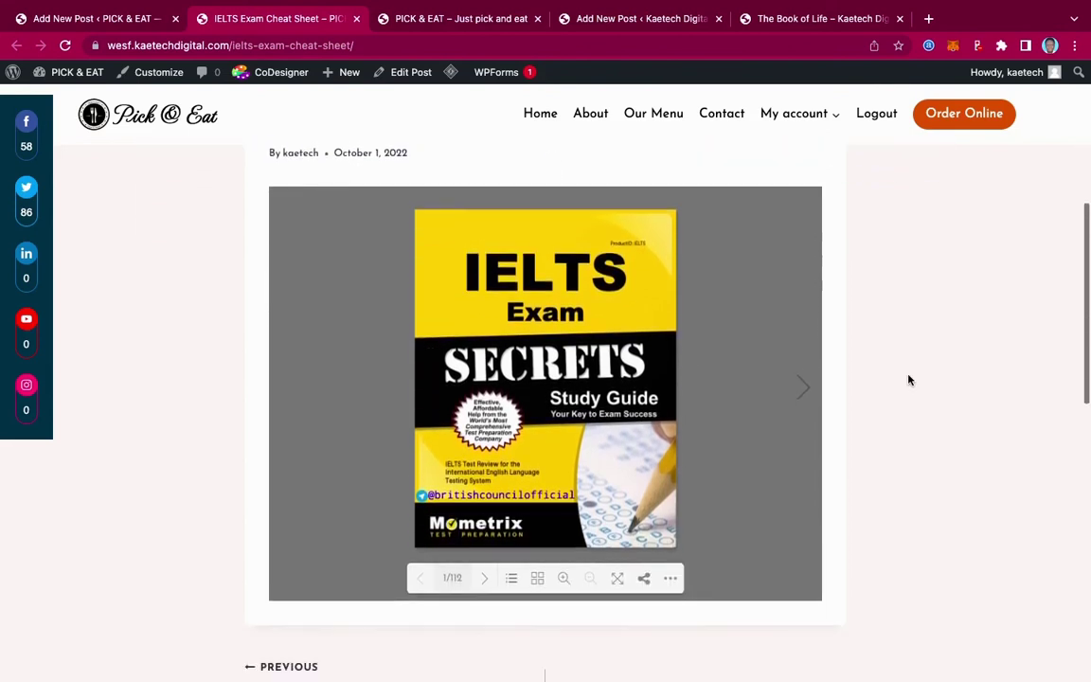
View the embedded flipbook in full screen, turn forward to page 11, and leave full screen
left_click(616, 580)
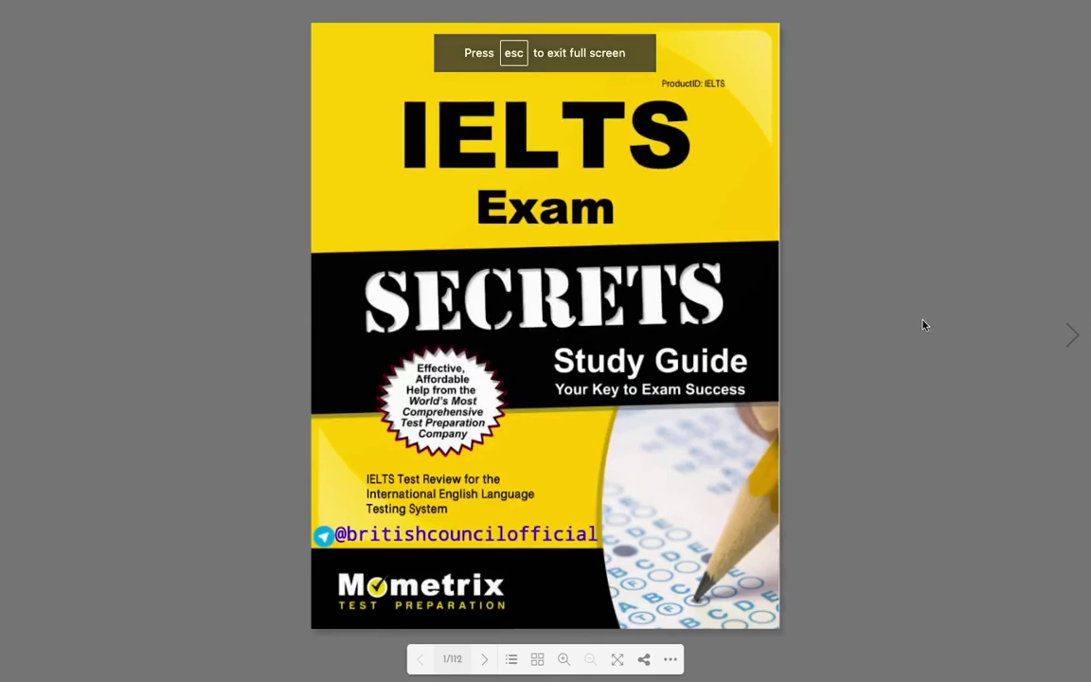
left_click(1073, 337)
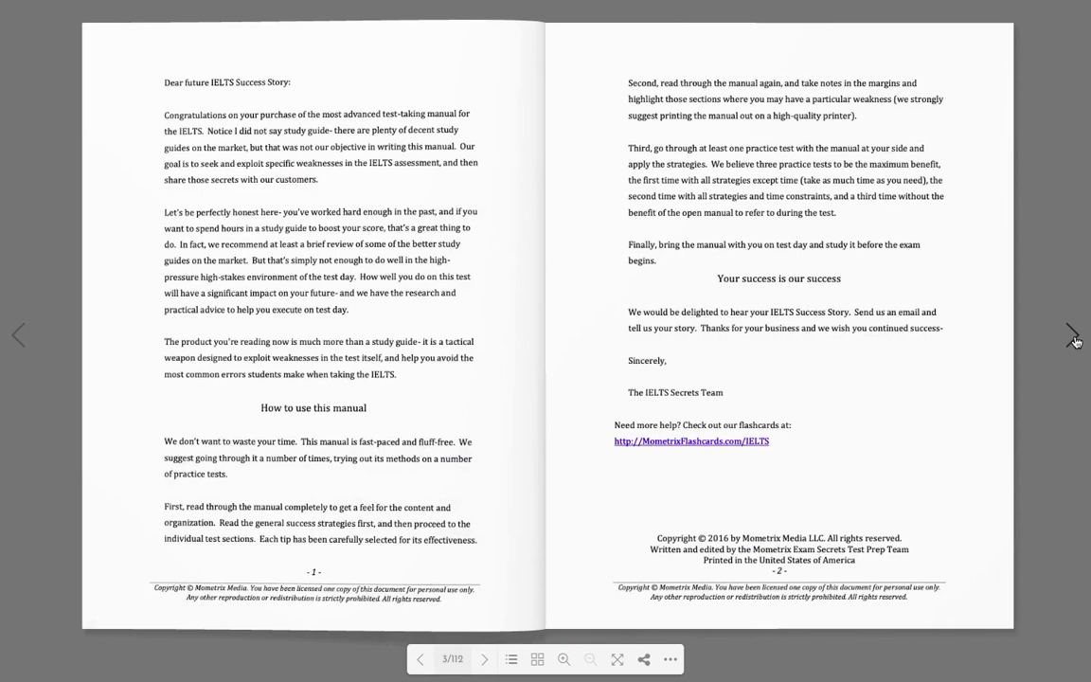
left_click(1073, 337)
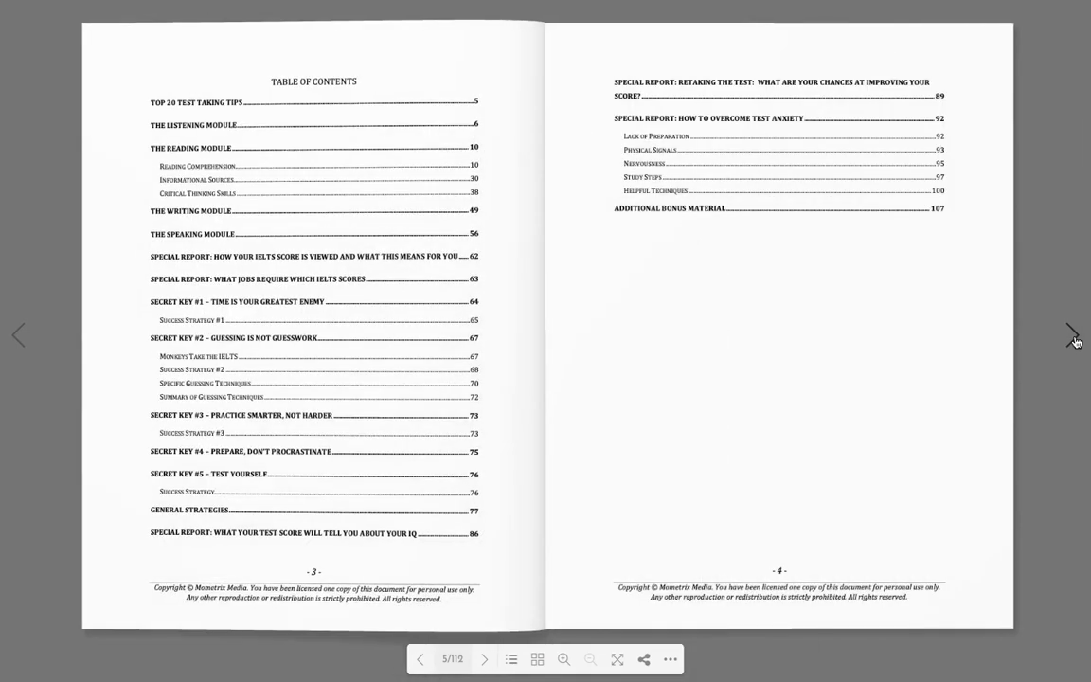
left_click(1073, 337)
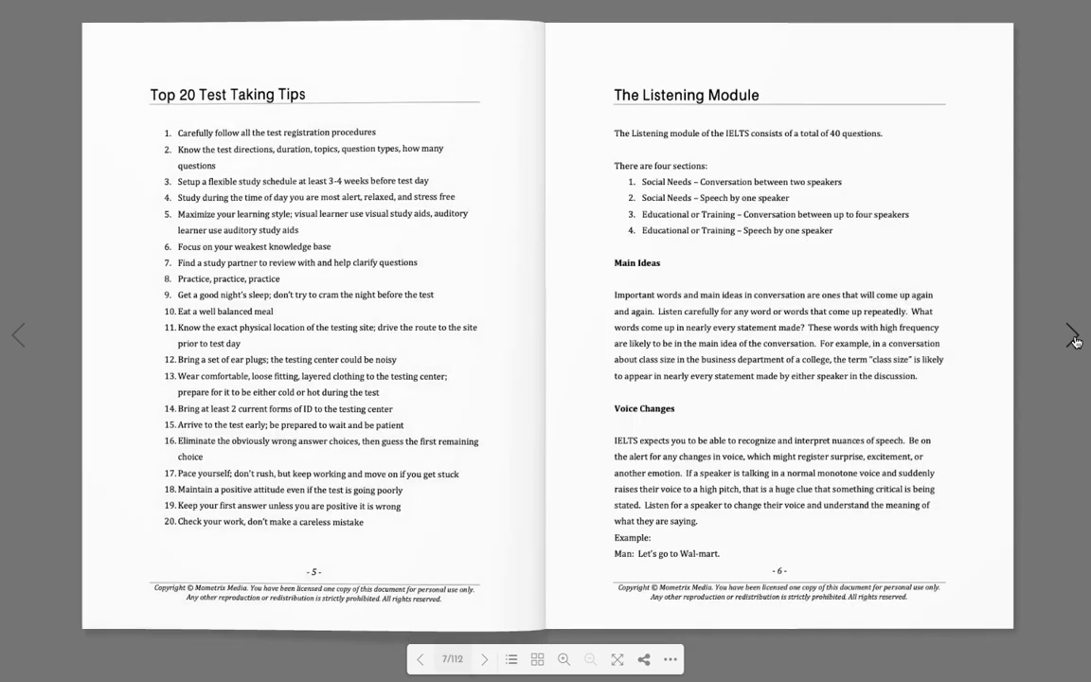
left_click(1073, 337)
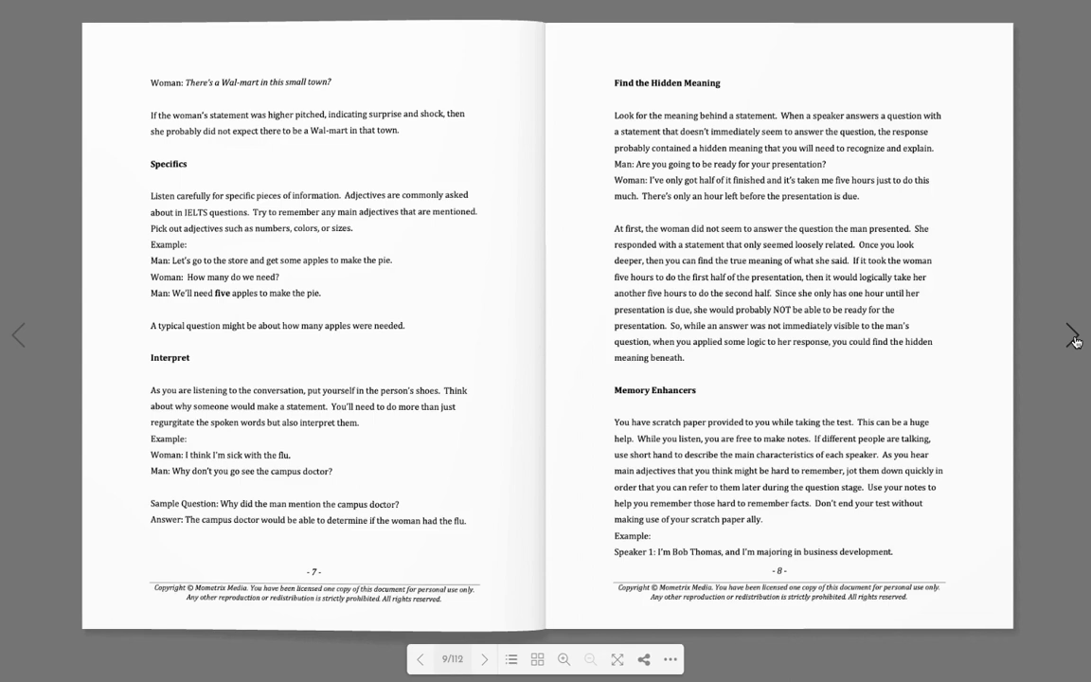
left_click(1072, 337)
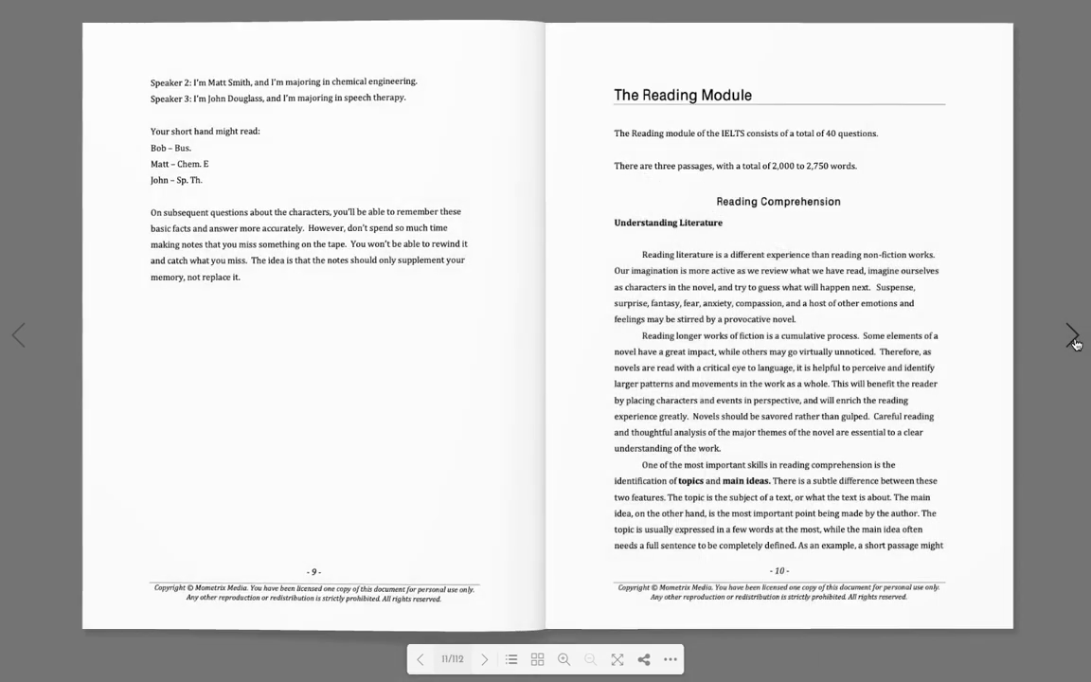
key("Escape")
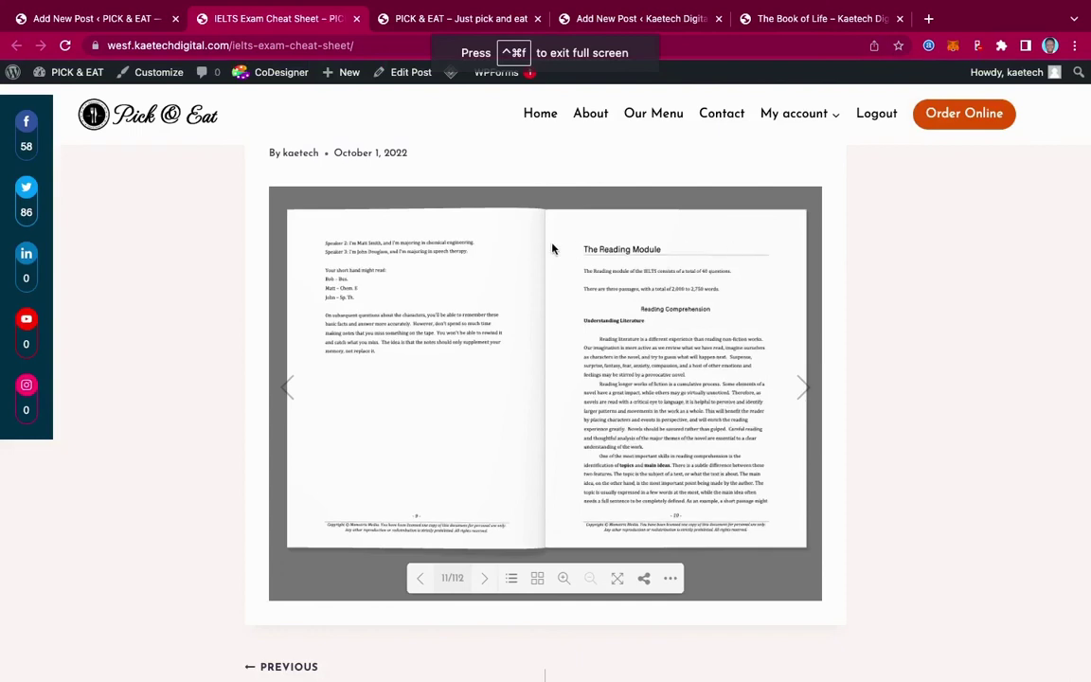
Review the published post's layout, from the featured image and title down to the embedded flipbook
scroll(837, 318, "up", 5)
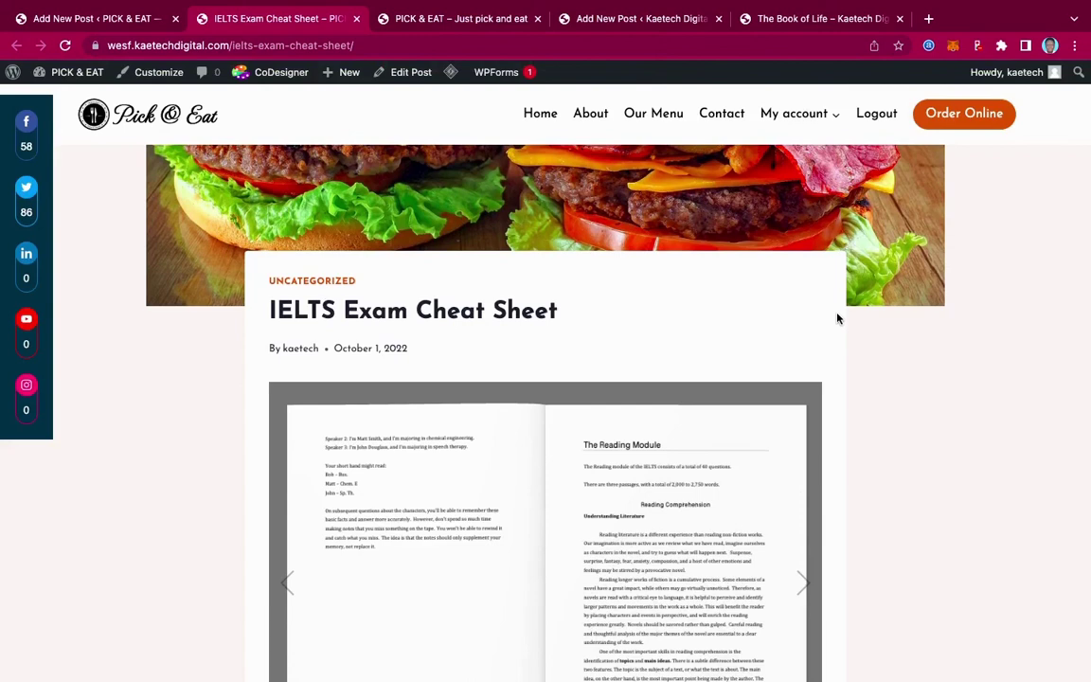
scroll(836, 318, "down", 3)
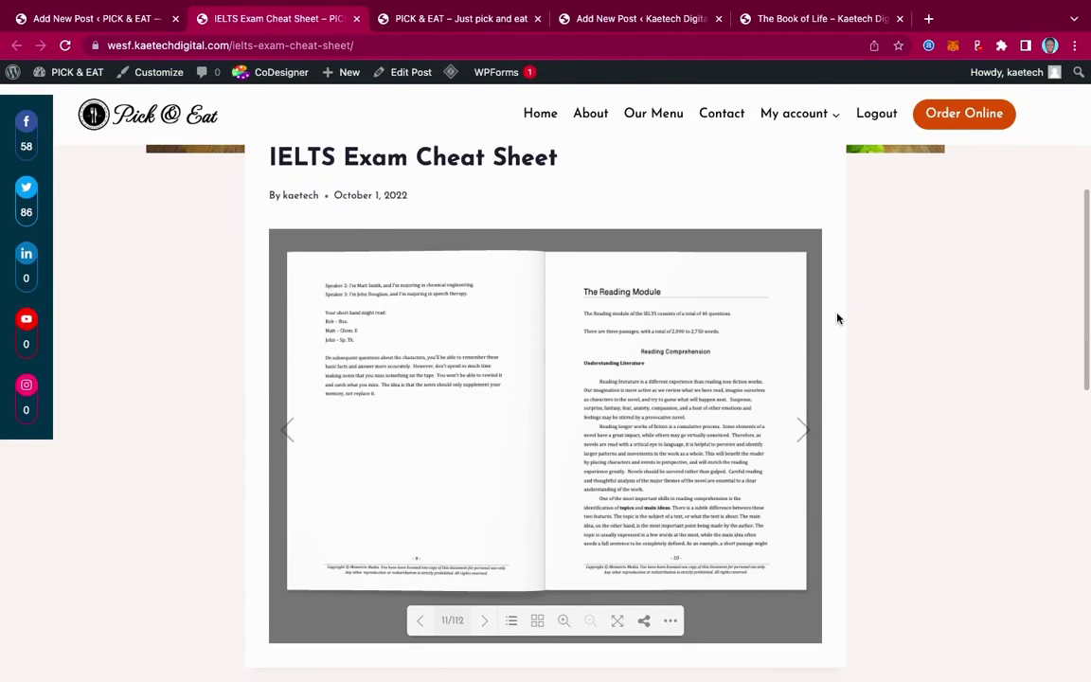
scroll(837, 318, "up", 8)
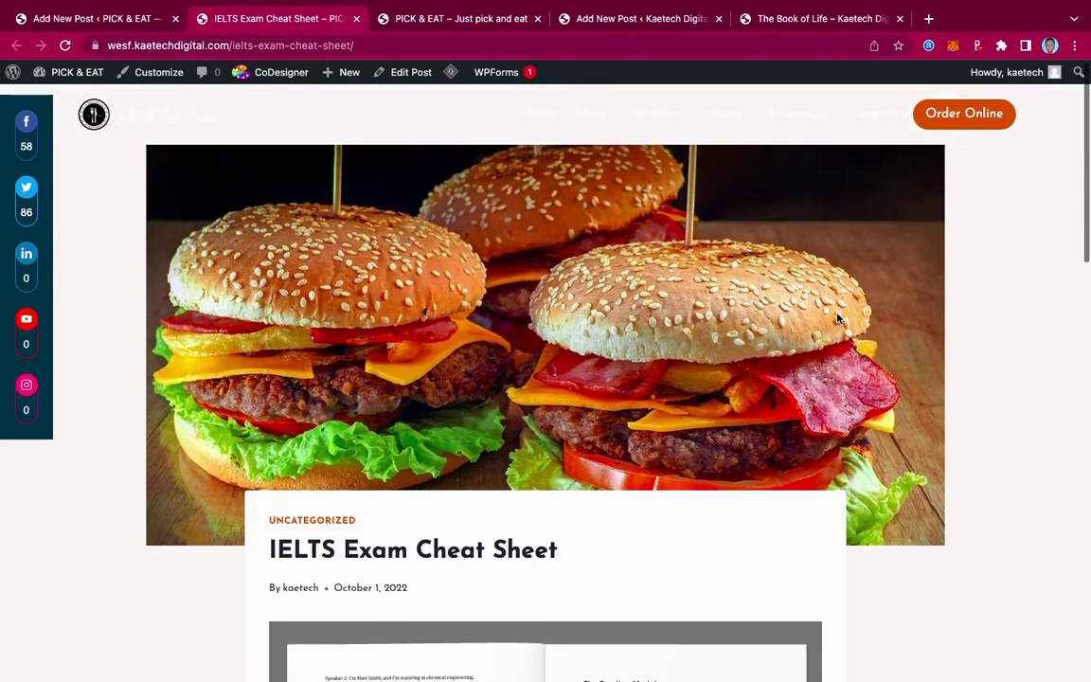
scroll(836, 319, "down", 10)
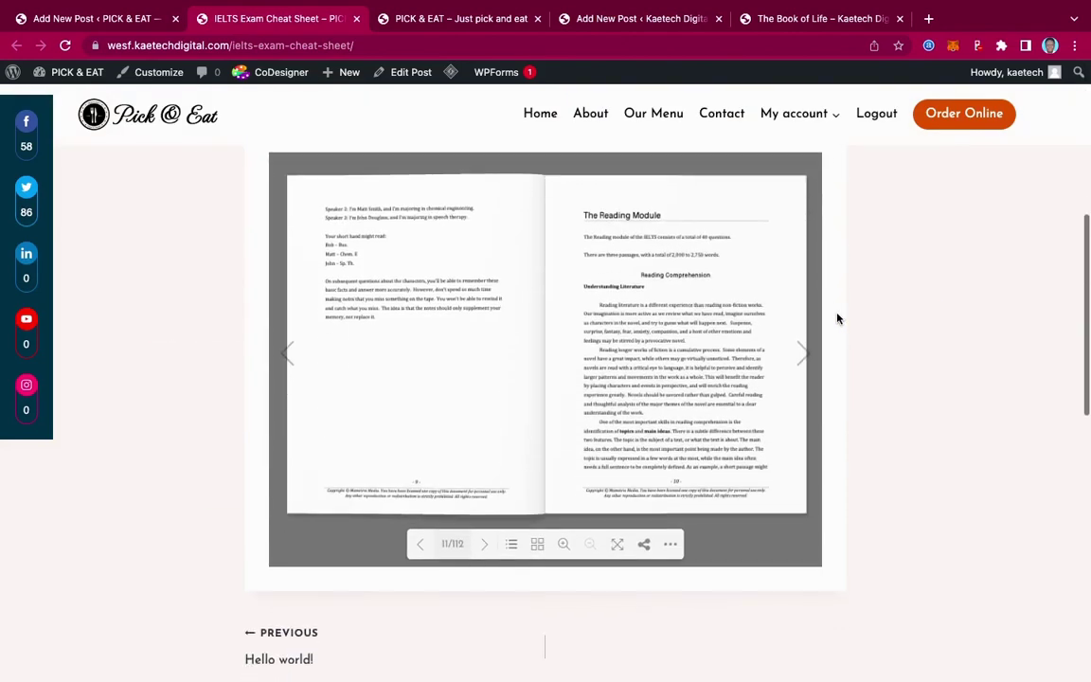